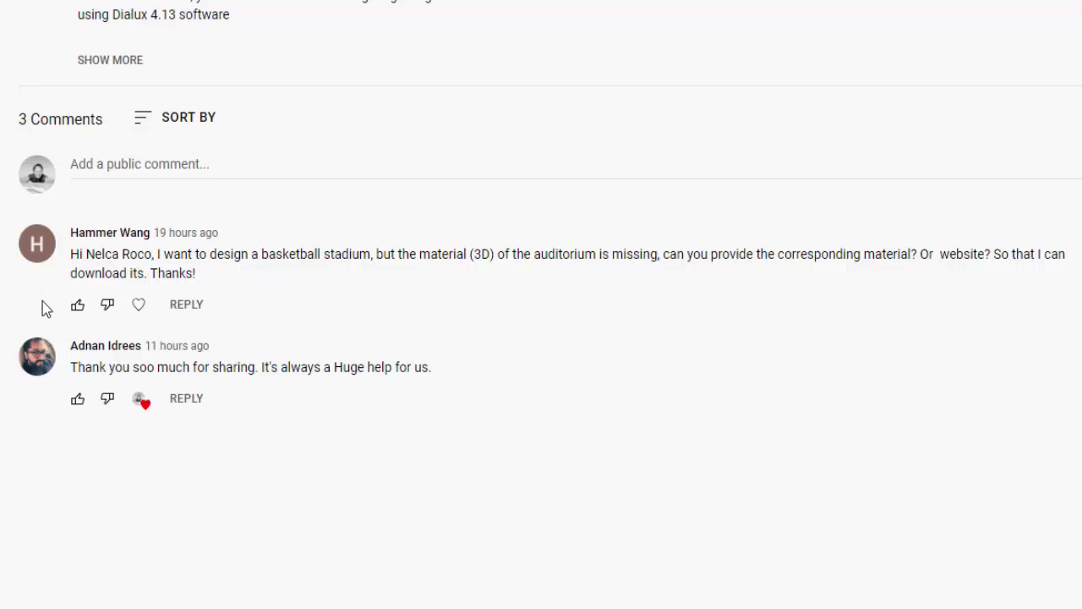
# Read the video's comments and heart the one requesting 3D auditorium material for a basketball stadium
pyautogui.scroll(5, 43, 304)
pyautogui.scroll(-7, 24, 342)
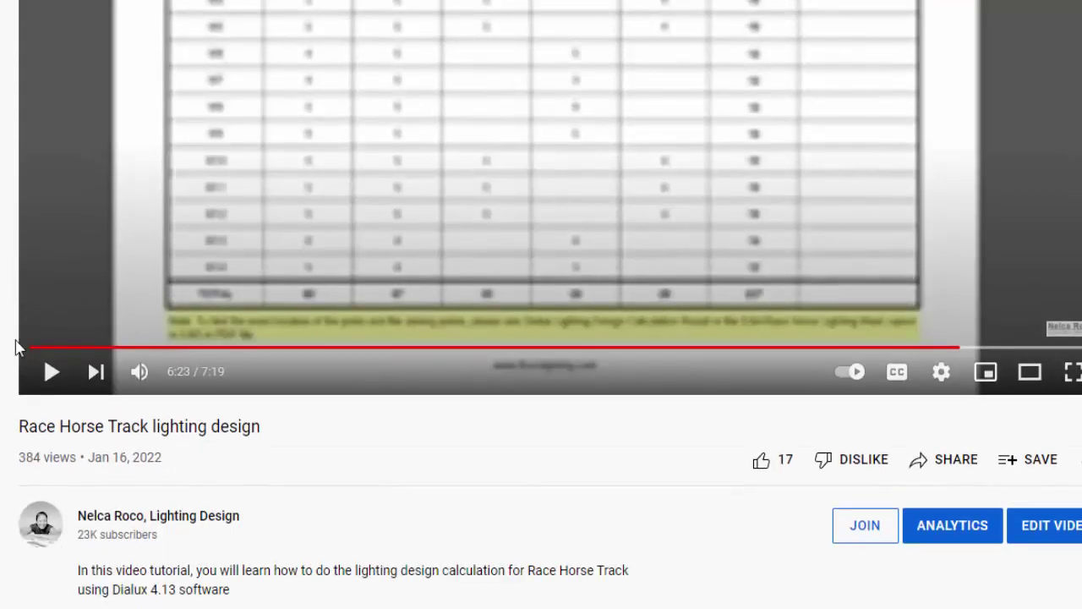
pyautogui.scroll(-1, 22, 380)
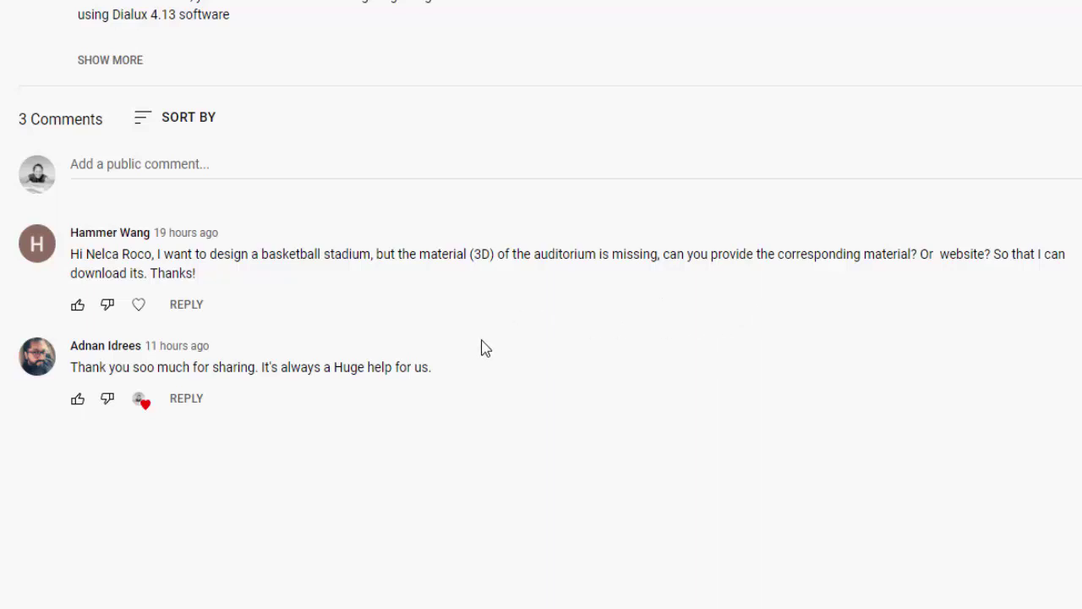
pyautogui.click(139, 306)
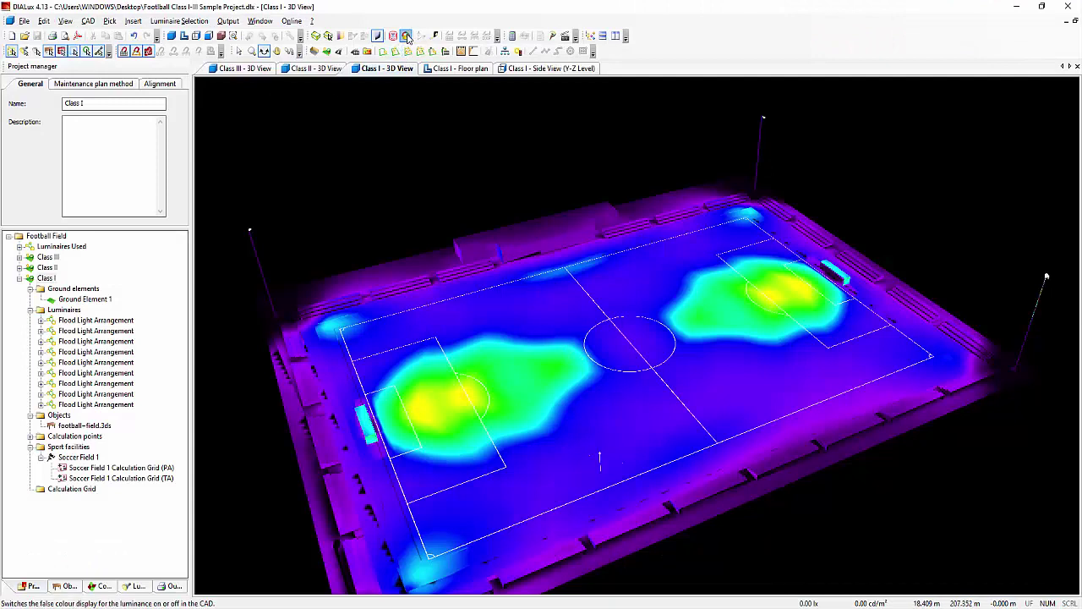
# Switch to DIALux and toggle the luminance false colour display in the Class I 3D view
pyautogui.click(407, 37)
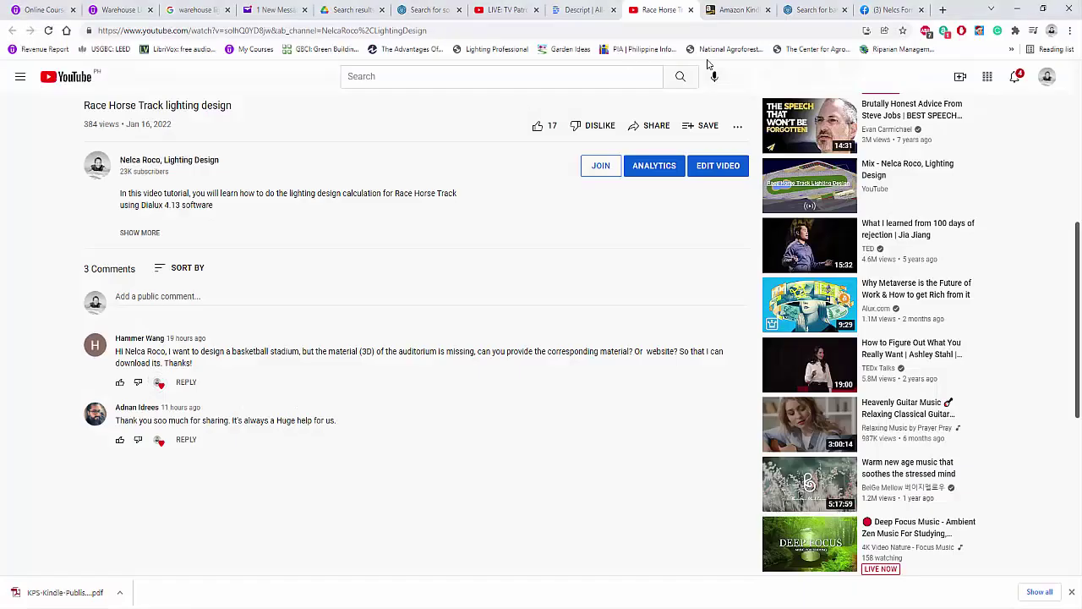
# Switch to the 3D Warehouse website, search for "basketball stadium" and show the matching models
pyautogui.click(818, 8)
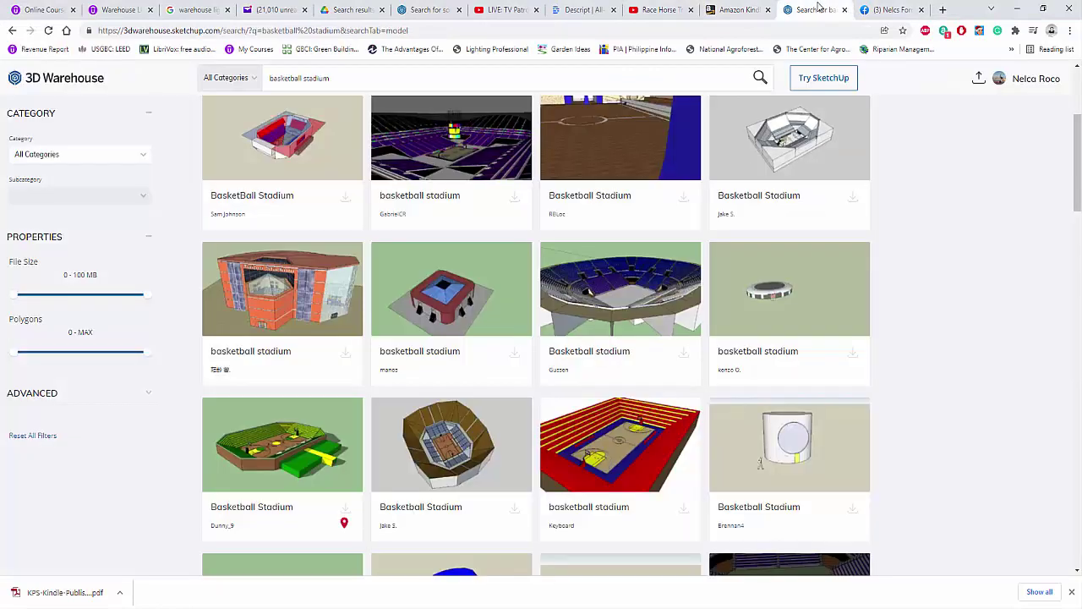
pyautogui.scroll(4, 245, 235)
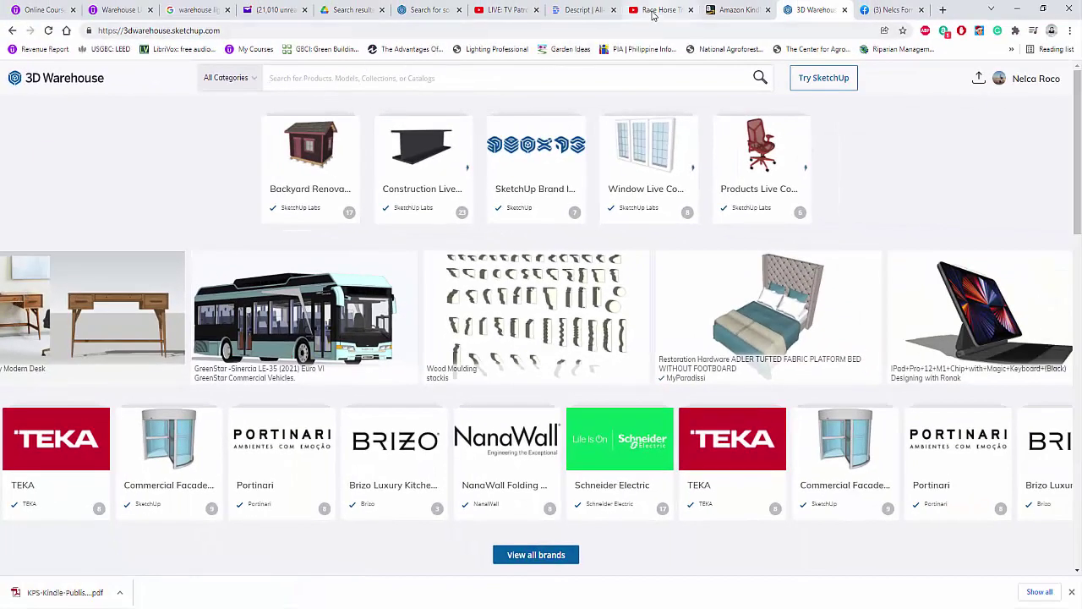
pyautogui.click(369, 78)
pyautogui.write('basketball stadium')
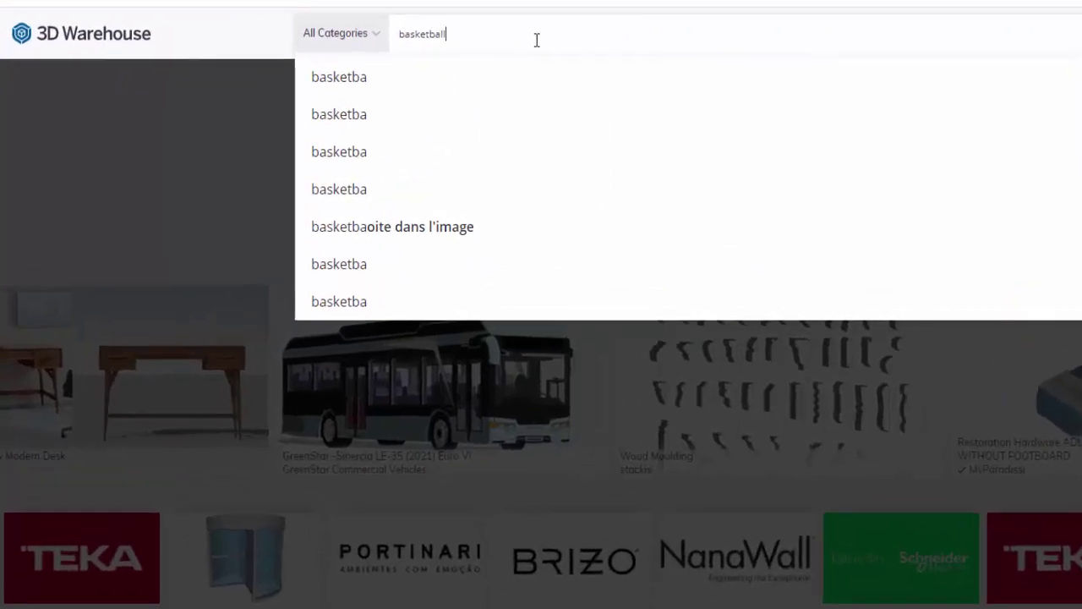
pyautogui.press('Return')
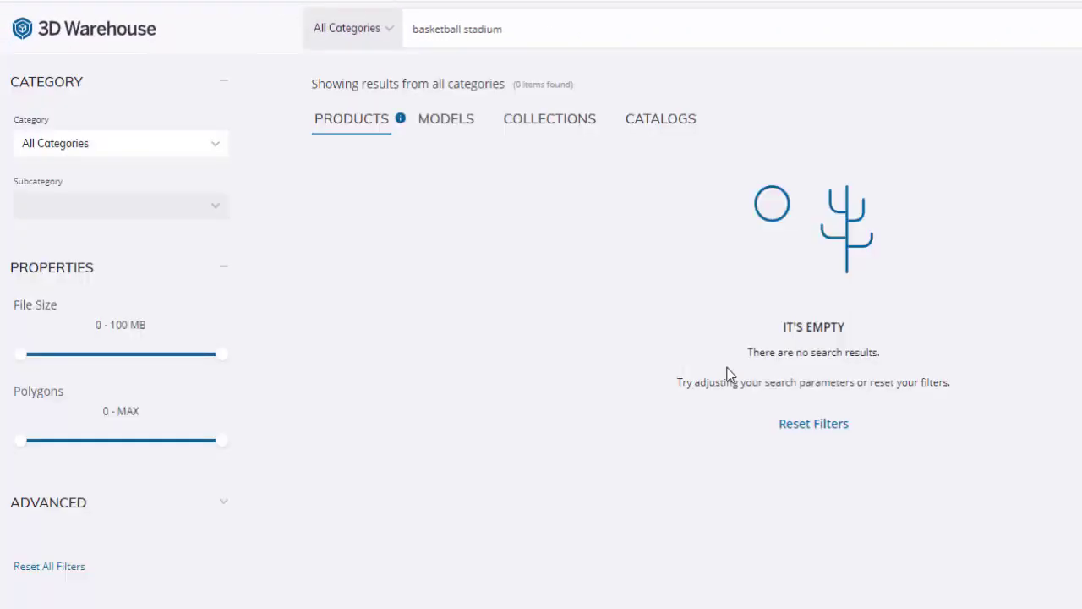
pyautogui.click(446, 125)
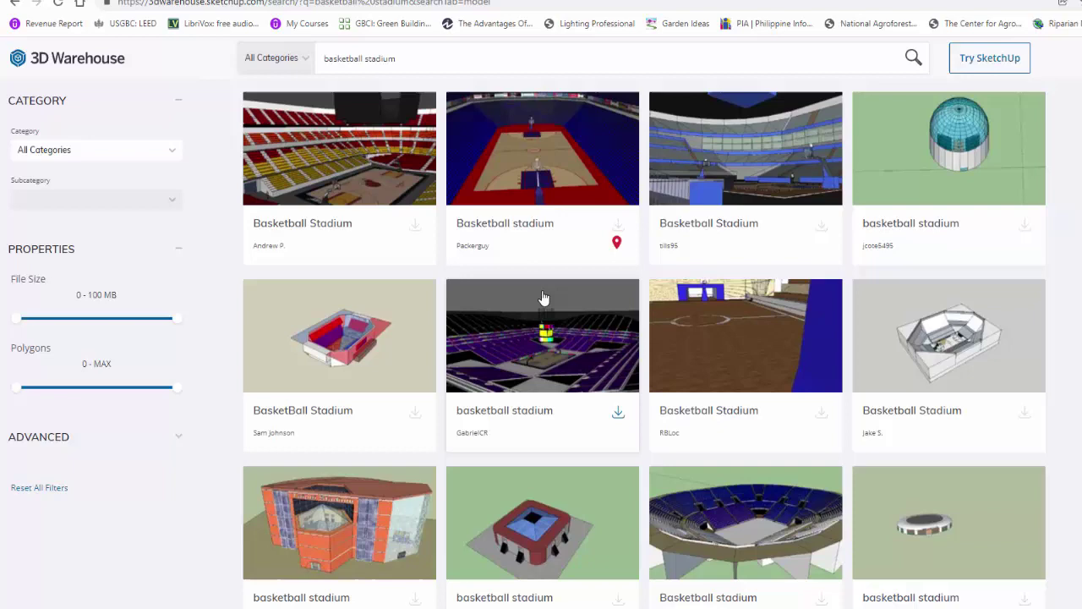
# Look through the basketball stadium model results for designs with a court and spectator seating
pyautogui.scroll(-7, 650, 355)
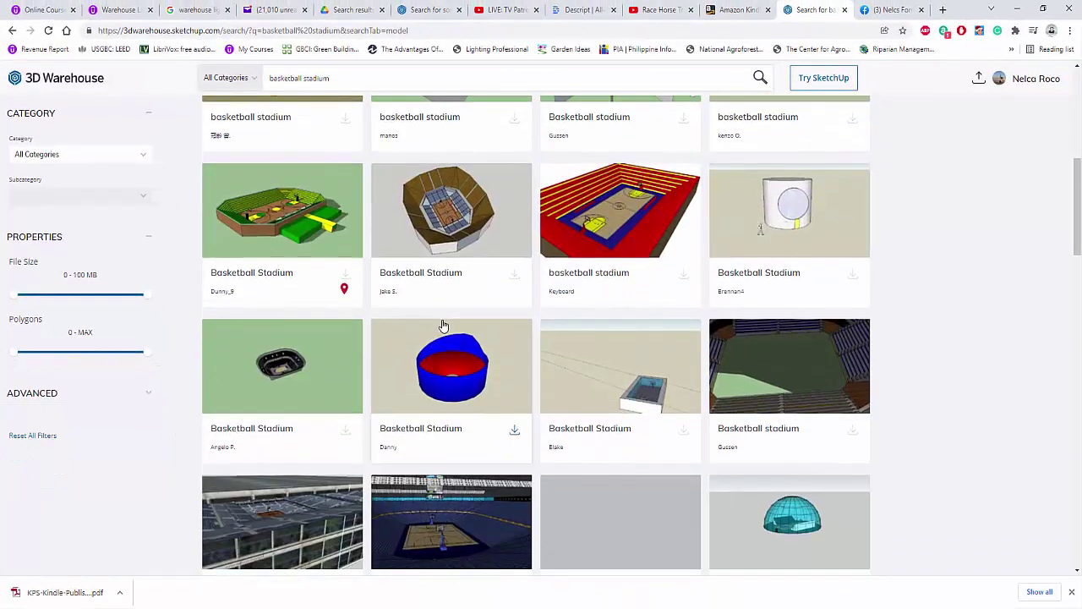
pyautogui.scroll(-4, 442, 324)
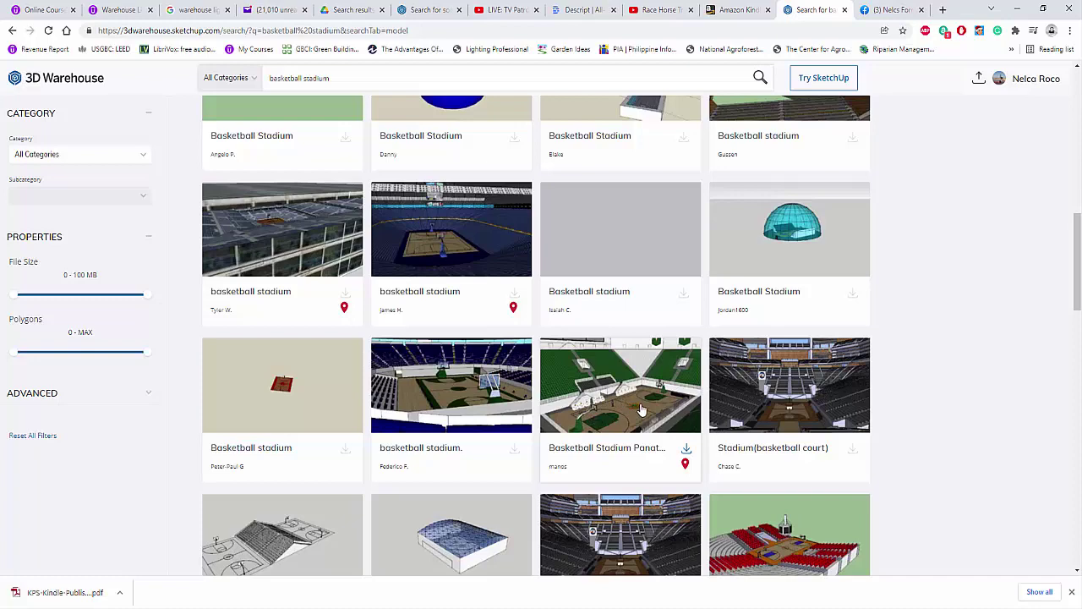
pyautogui.scroll(-2, 516, 438)
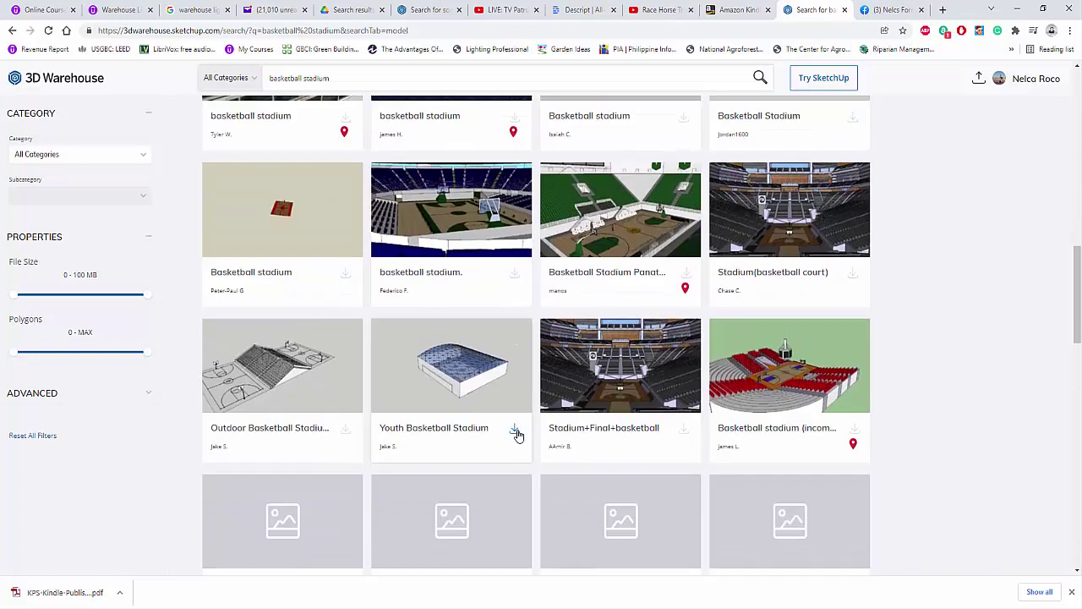
pyautogui.scroll(-2, 512, 436)
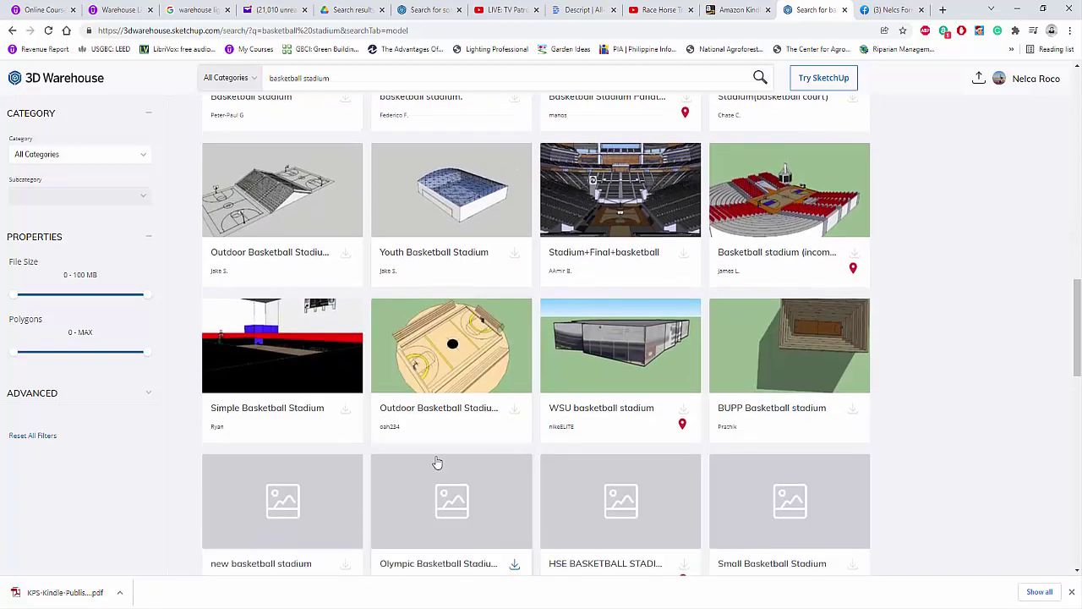
pyautogui.scroll(-5, 420, 452)
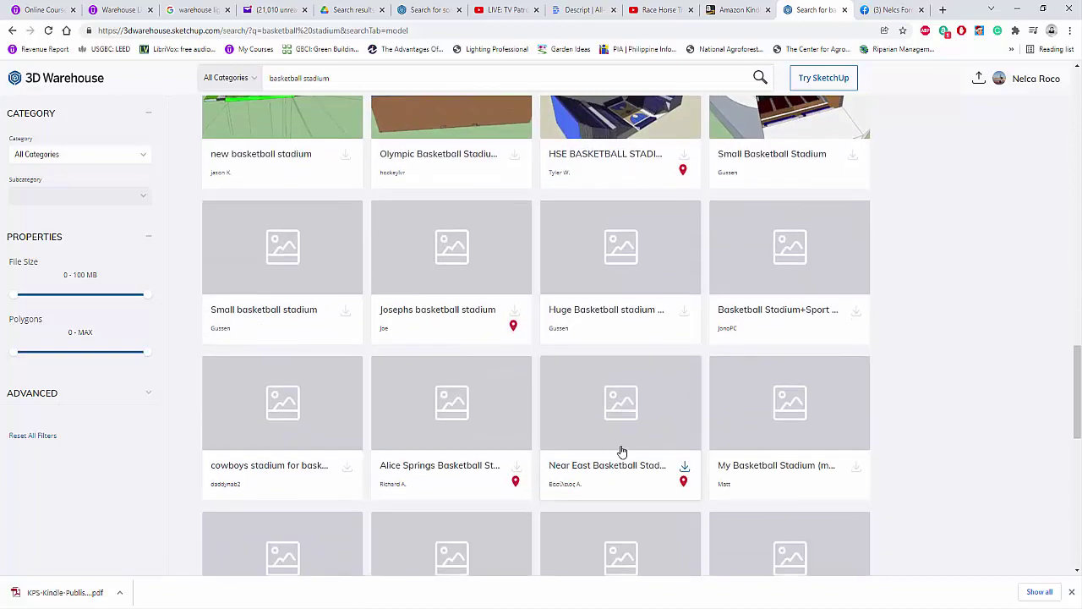
pyautogui.scroll(7, 607, 423)
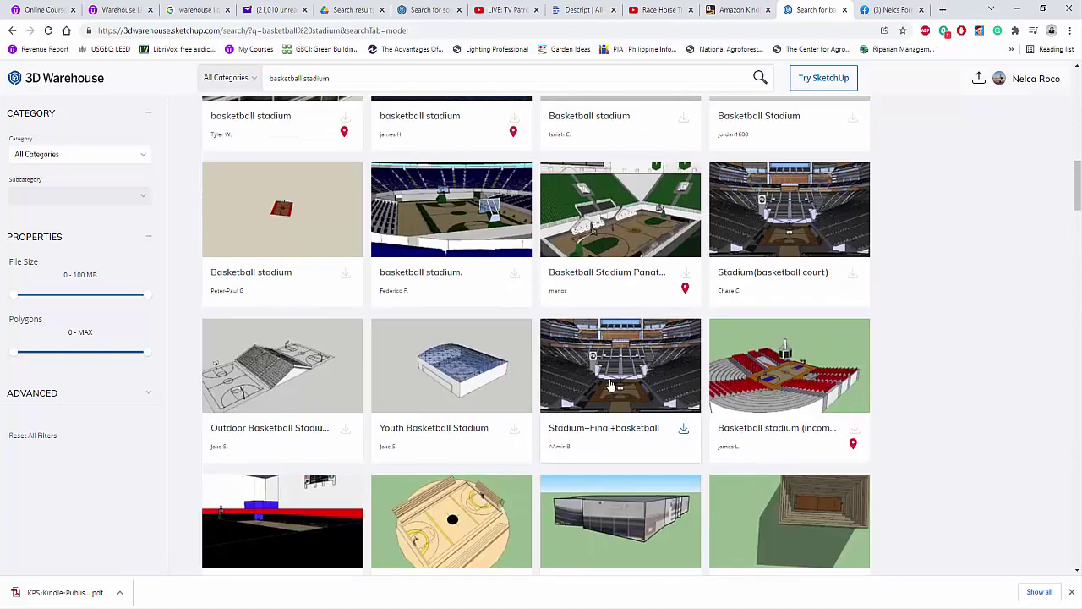
pyautogui.scroll(8, 603, 387)
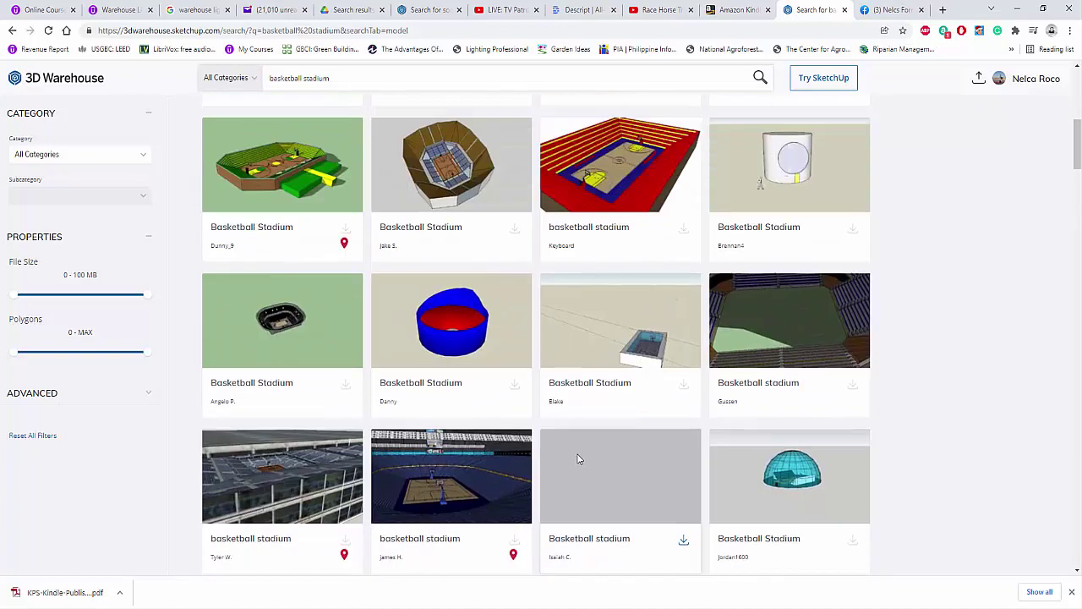
pyautogui.scroll(-5, 592, 448)
pyautogui.scroll(-2, 605, 397)
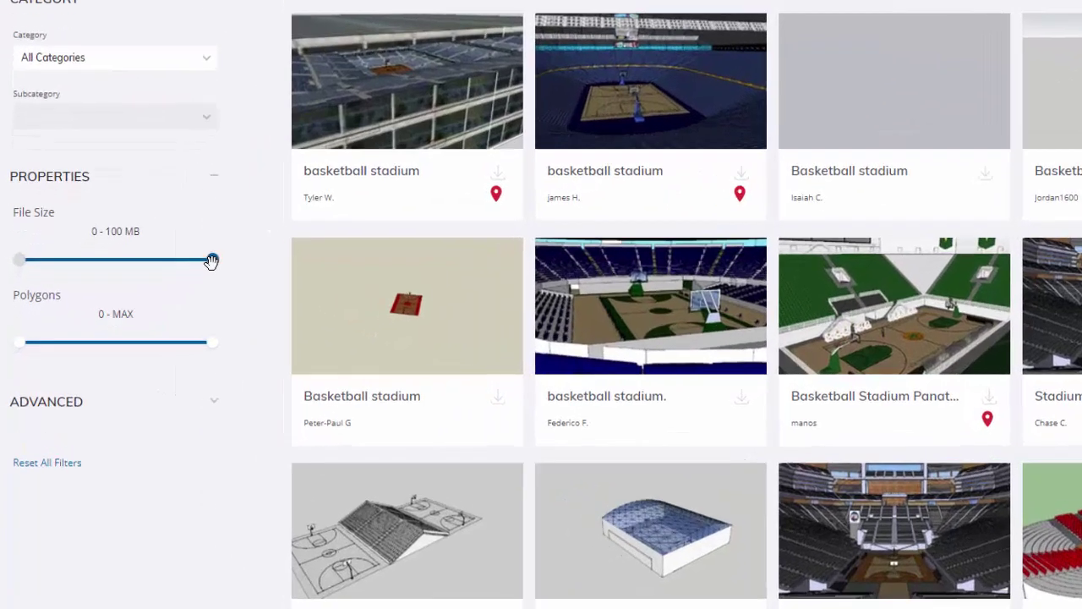
# Limit the model results to a maximum file size of 25 MB
pyautogui.moveTo(143, 295); pyautogui.dragTo(90, 298)
pyautogui.moveTo(201, 207); pyautogui.dragTo(102, 208)
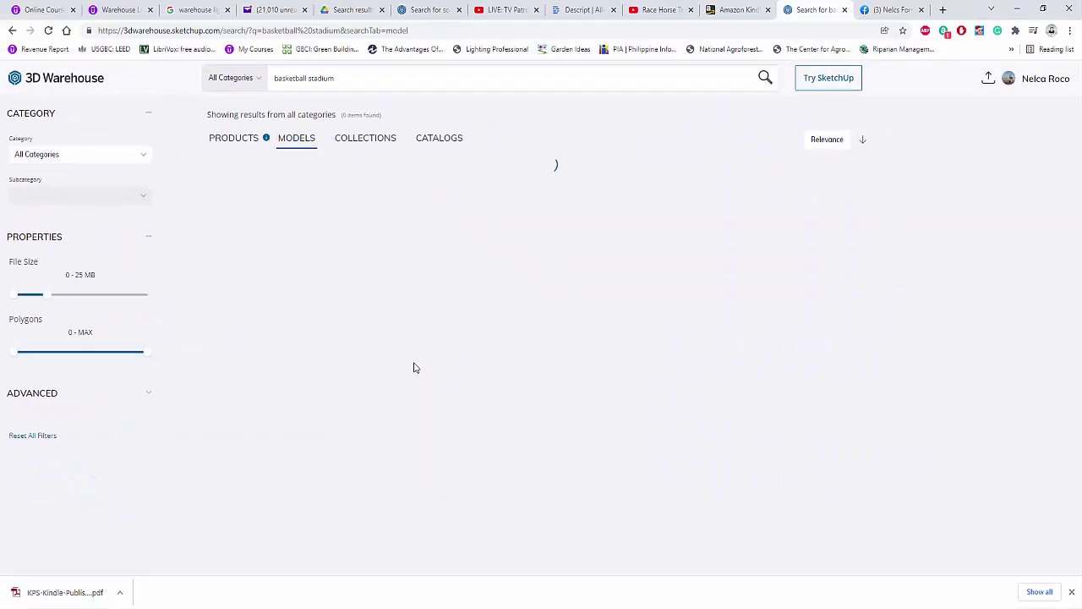
# Find the Stadium(basketball court) model in the filtered results, open its details and check its file size
pyautogui.scroll(-1, 526, 416)
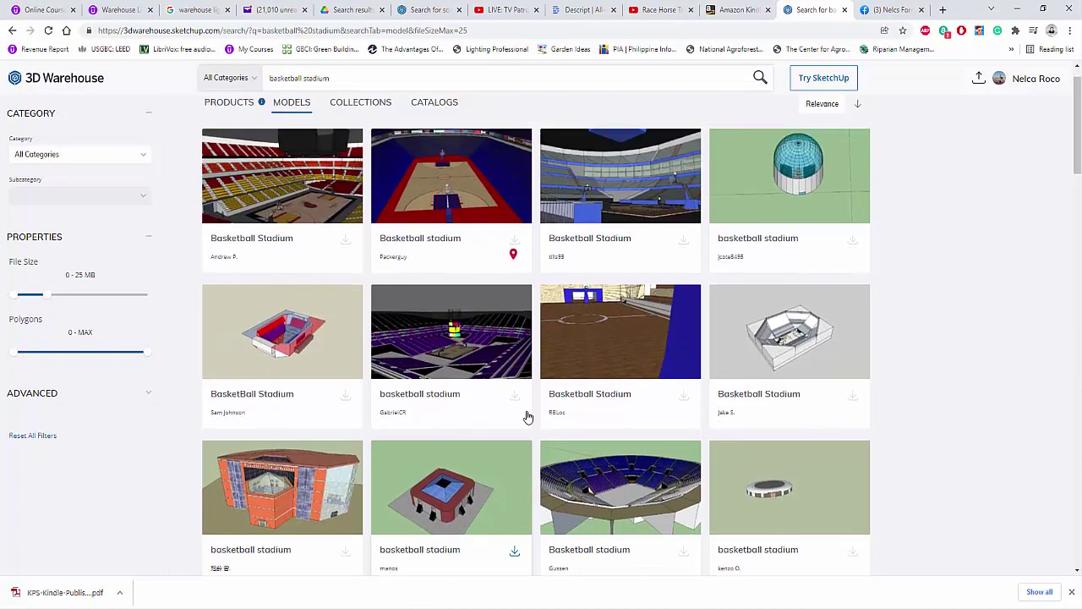
pyautogui.scroll(1, 526, 416)
pyautogui.scroll(-6, 505, 405)
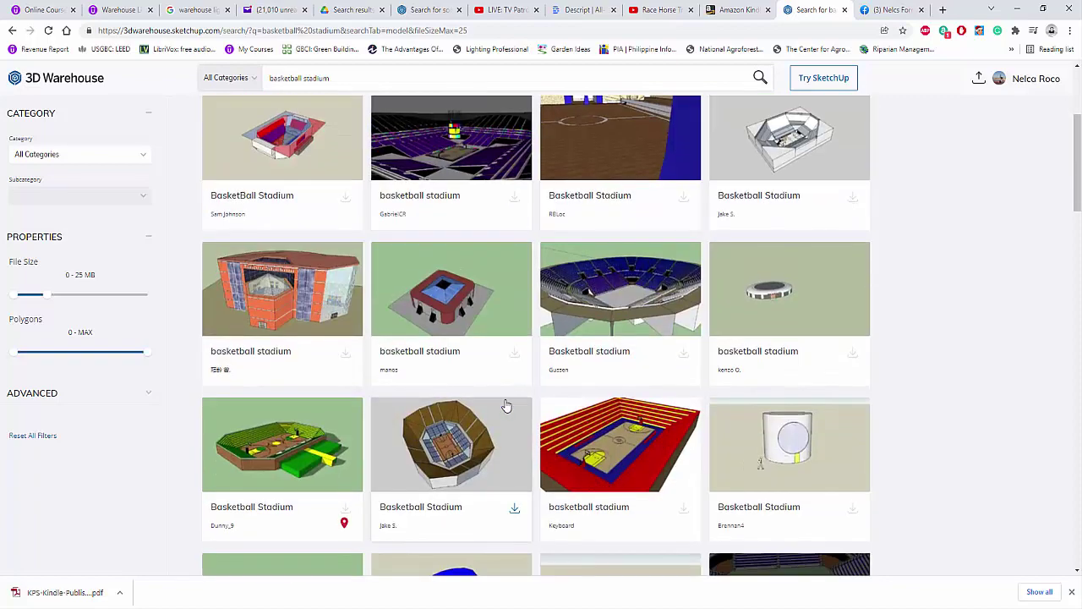
pyautogui.scroll(-3, 506, 405)
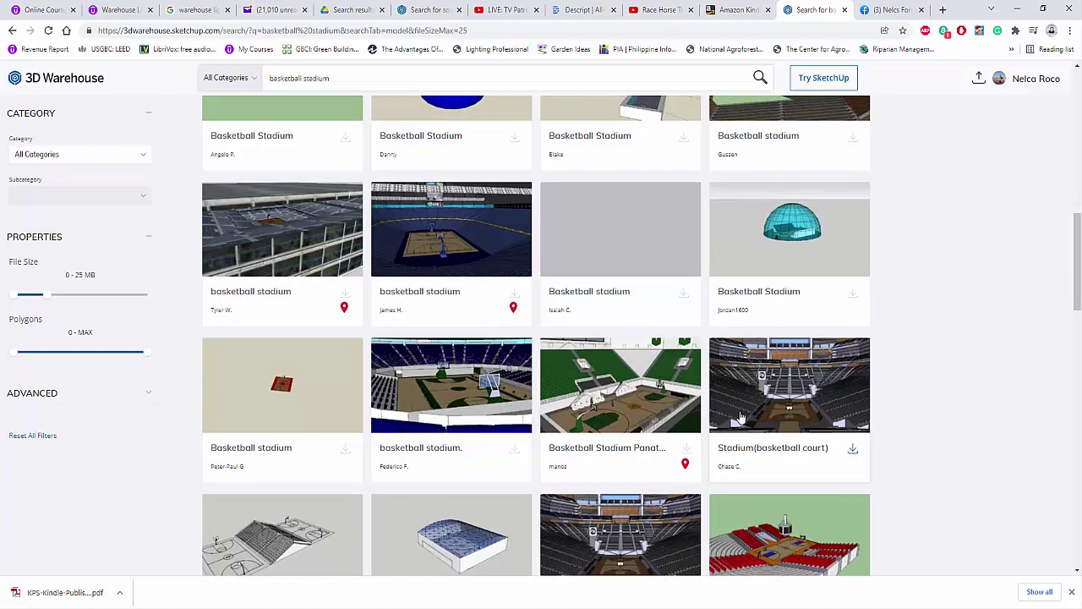
pyautogui.scroll(-2, 727, 380)
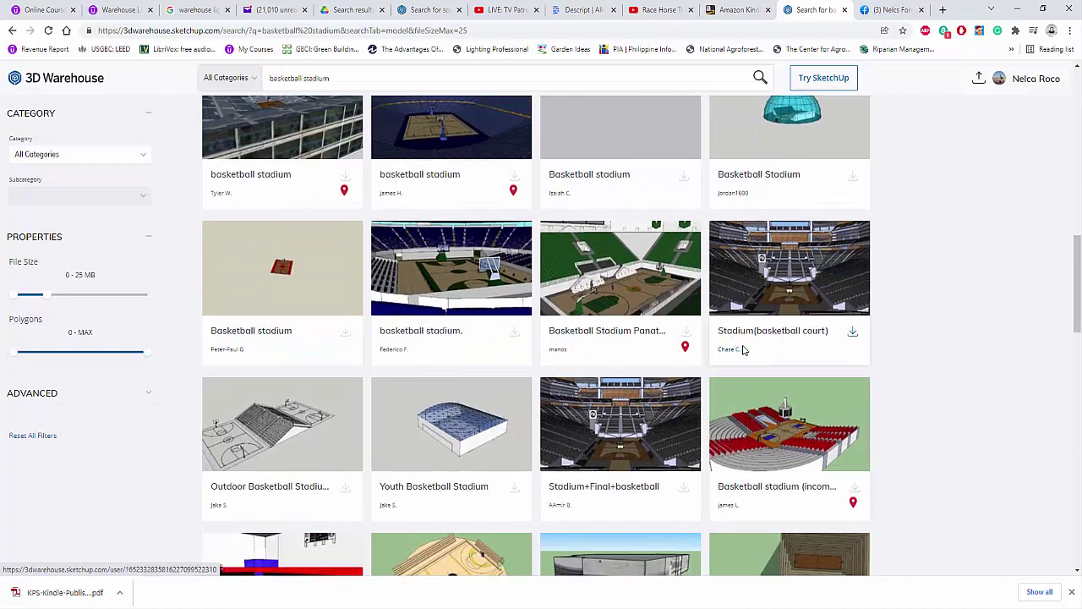
pyautogui.click(743, 346)
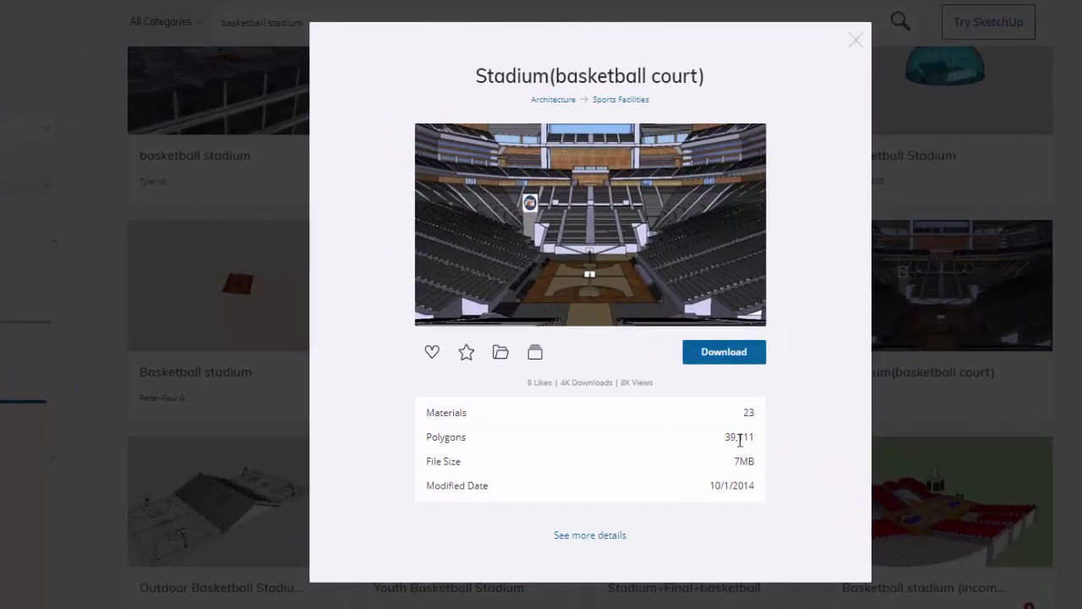
pyautogui.moveTo(737, 462); pyautogui.dragTo(761, 470)
# Download the Stadium(basketball court) model as the SketchUp file Stadium+Final+basketball and close its details
pyautogui.click(714, 320)
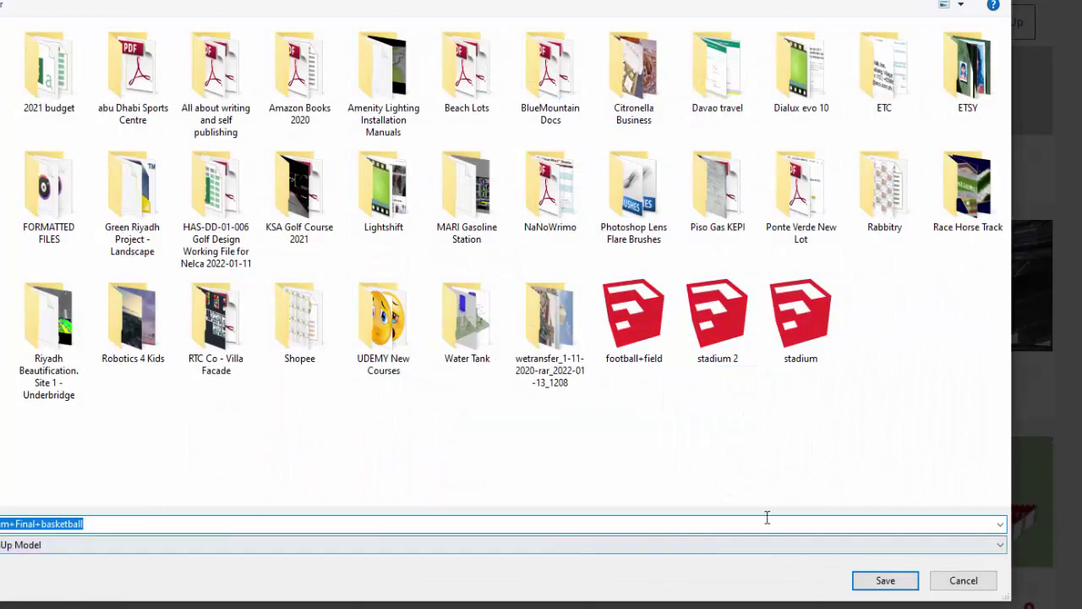
pyautogui.click(885, 580)
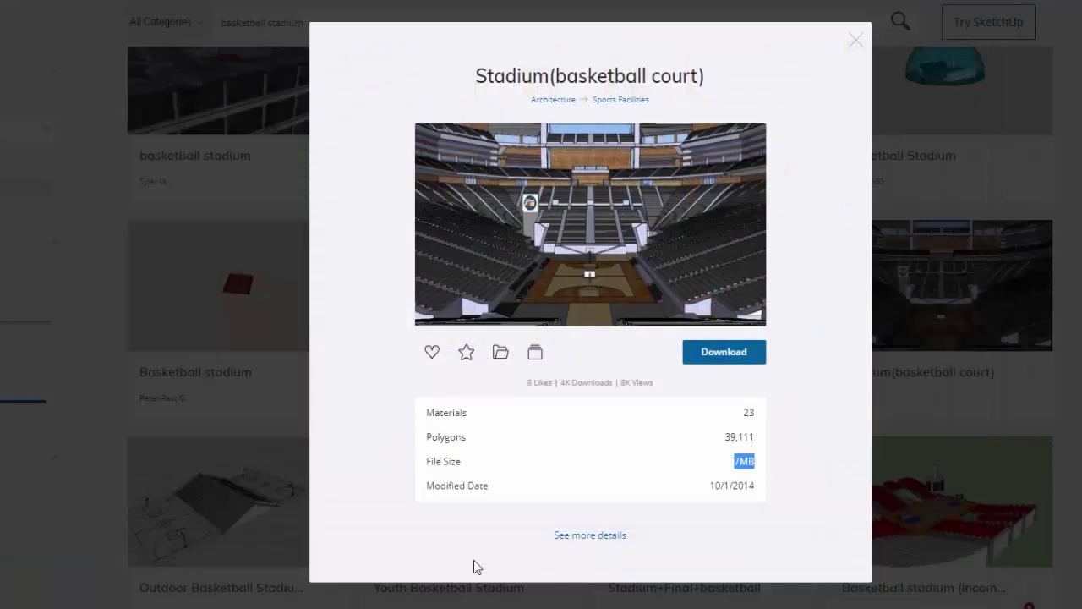
pyautogui.click(855, 40)
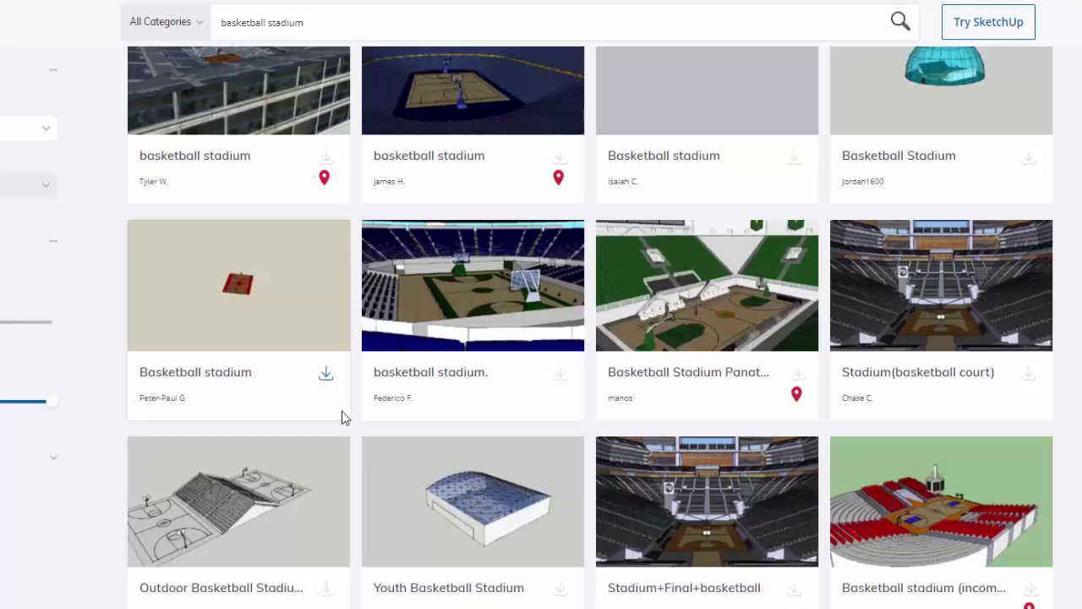
# Open the Basketball Stadium Panathinaikos model and download it as a SketchUp 2019 model
pyautogui.click(709, 308)
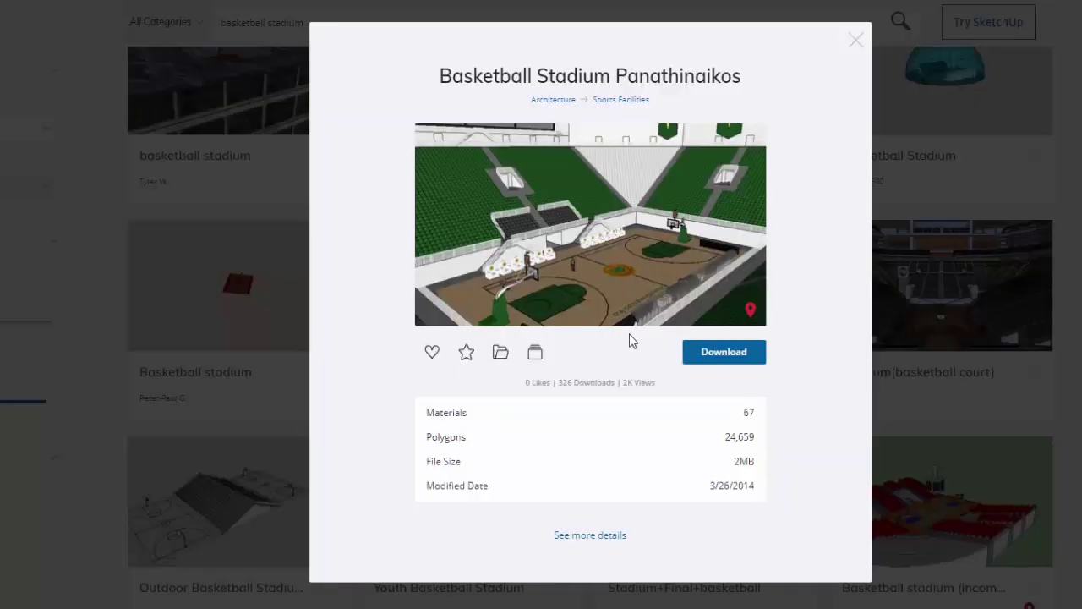
pyautogui.click(749, 353)
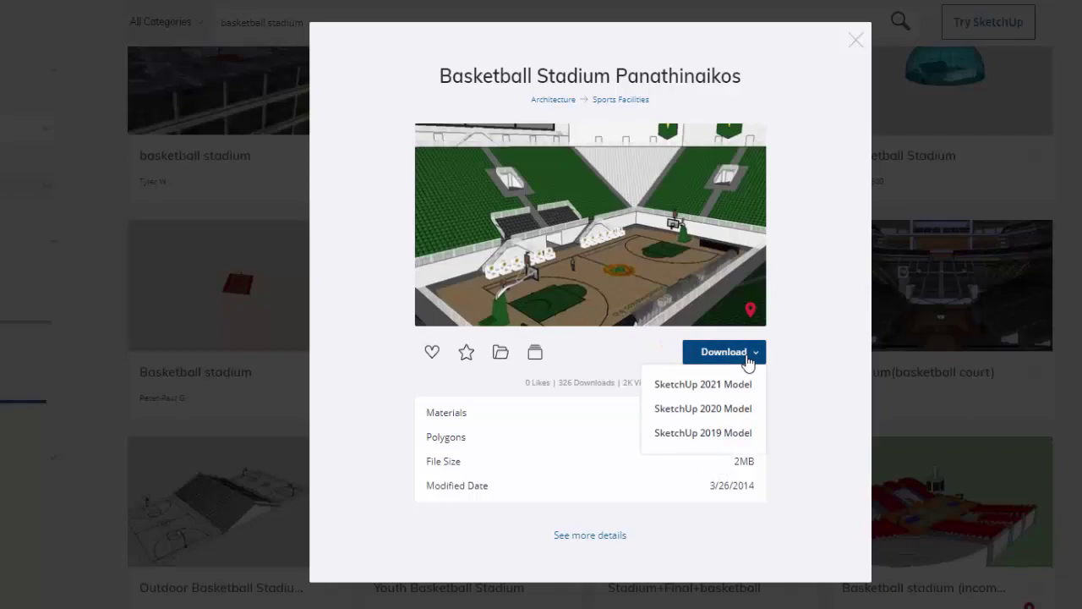
pyautogui.click(720, 433)
# Open Basketball Stadium (Chargo Field House) and download it as a SketchUp 2019 model named Chargo+Basketball
pyautogui.scroll(3, 442, 404)
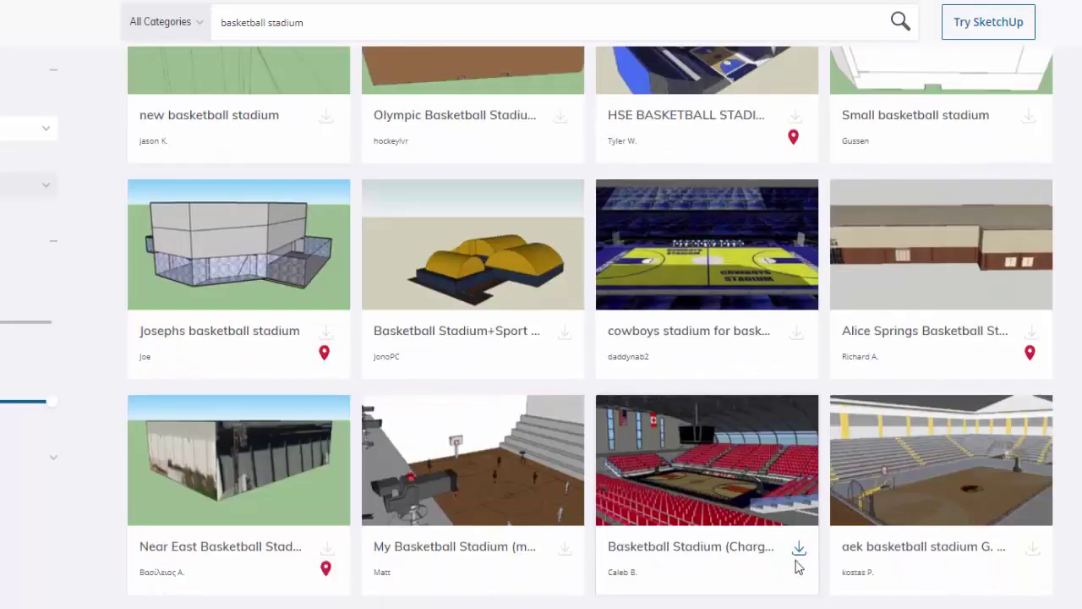
pyautogui.click(797, 563)
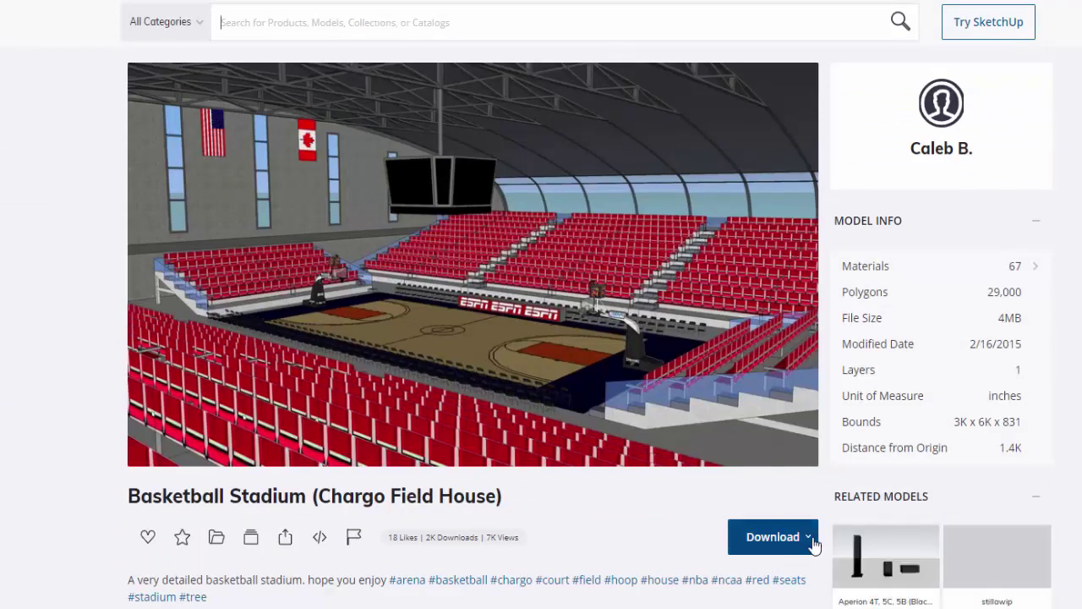
pyautogui.click(810, 541)
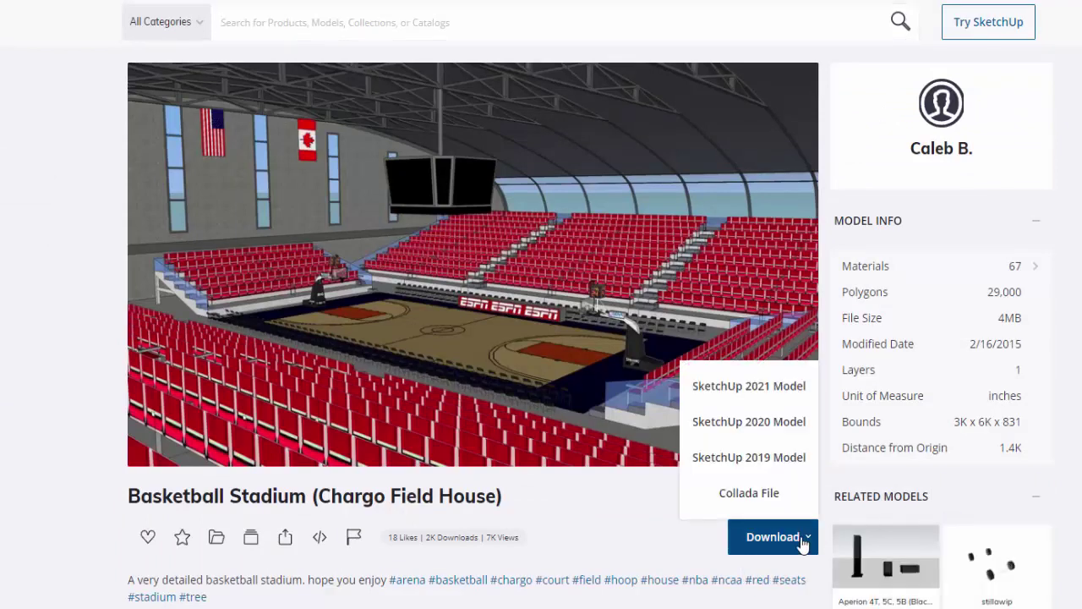
pyautogui.click(749, 457)
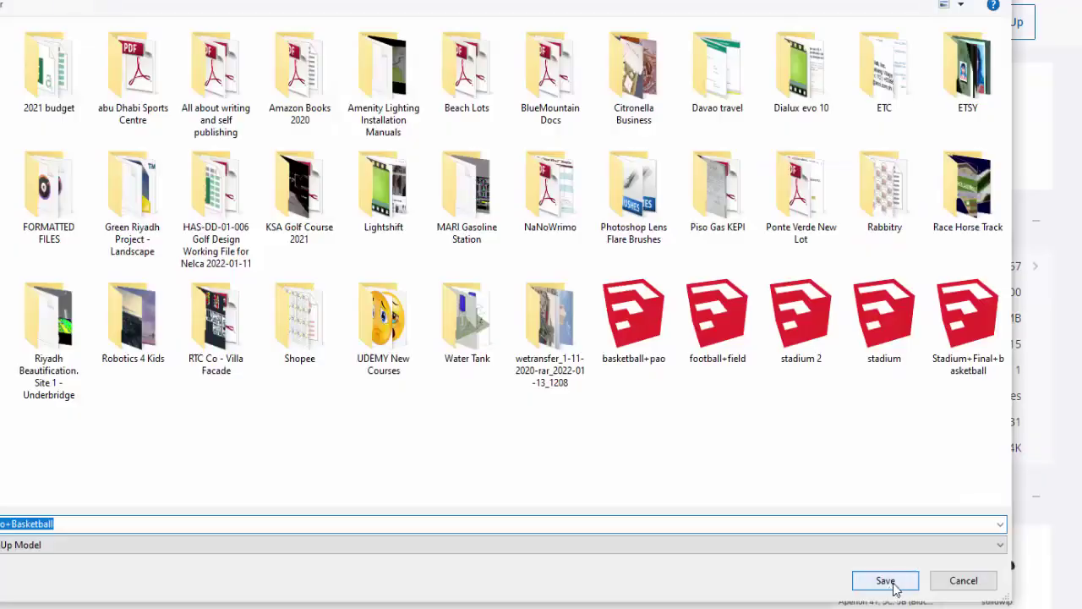
pyautogui.click(884, 580)
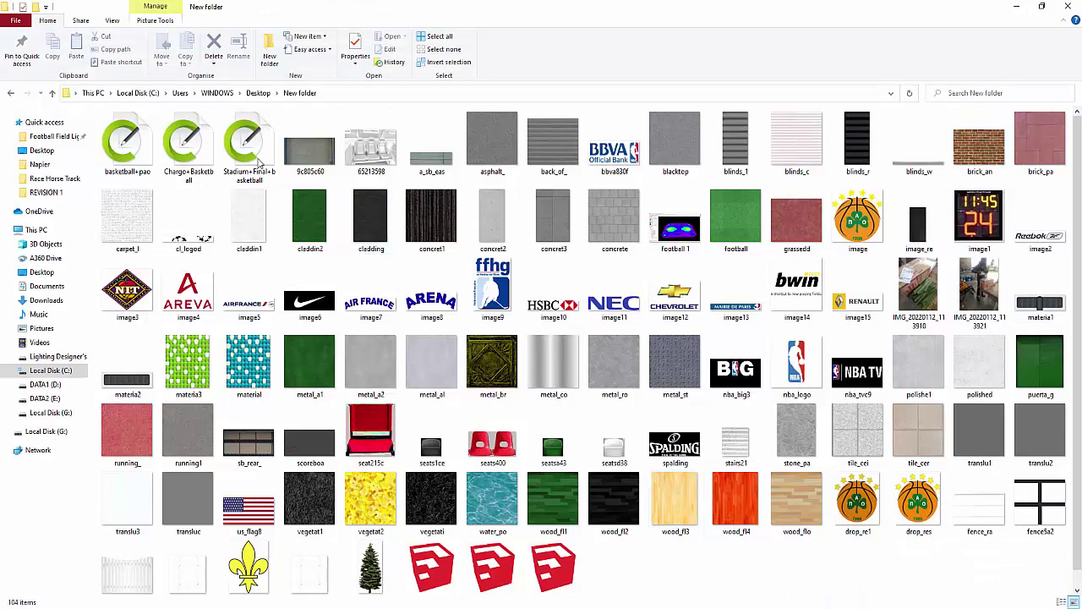
# Switch to the desktop's New folder and examine the three stadium model files and their texture images
pyautogui.click(253, 157)
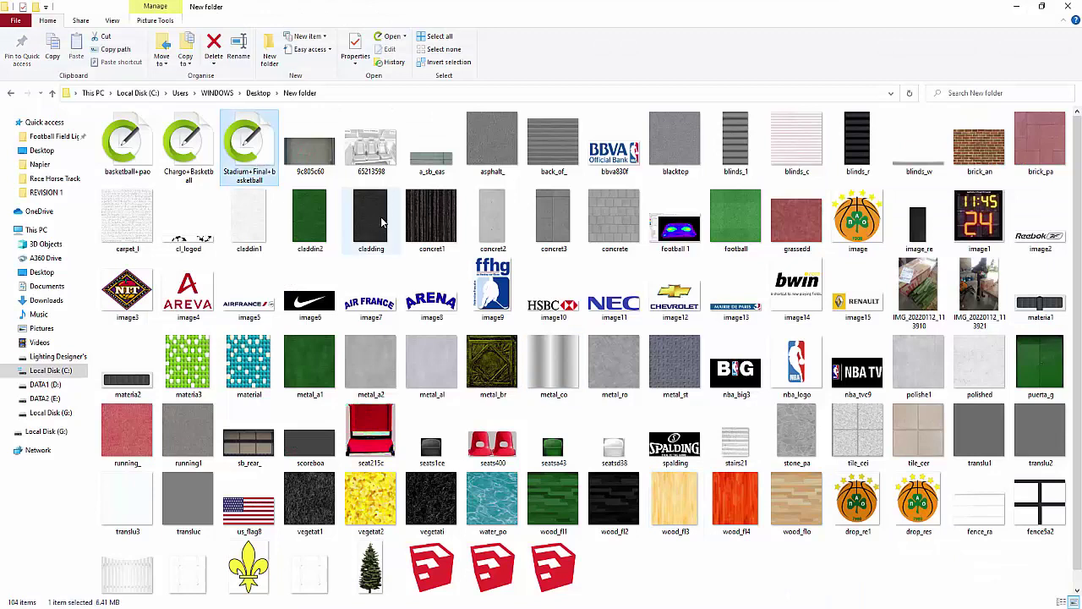
pyautogui.click(738, 372)
pyautogui.scroll(-1, 717, 464)
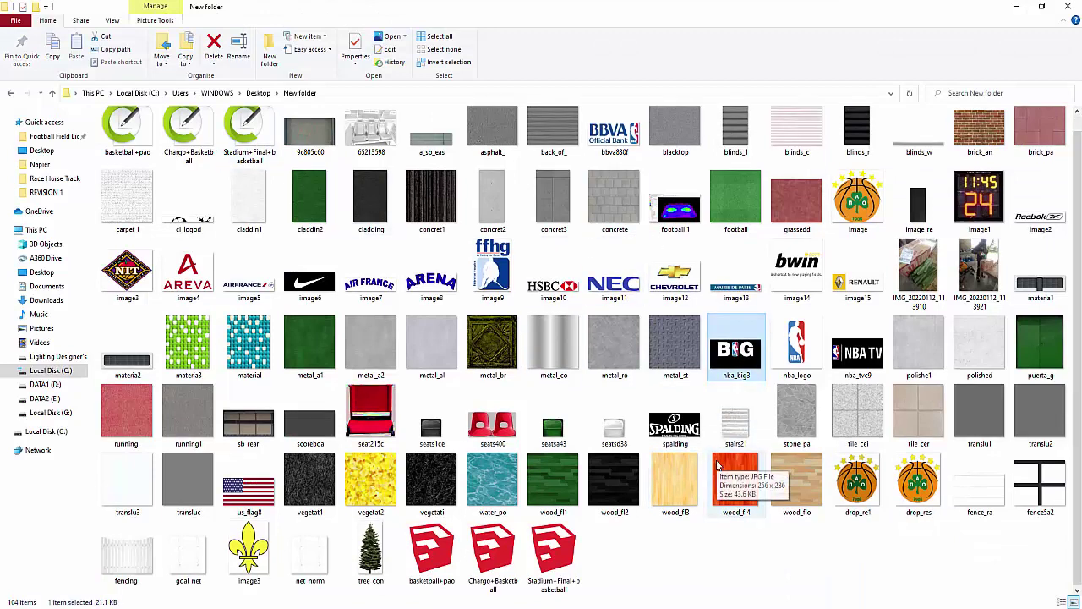
# Open the Stadium+Final+basketball SketchUp file from the desktop in pCon.planner and postpone the software update
pyautogui.scroll(1, 717, 465)
pyautogui.click(678, 378)
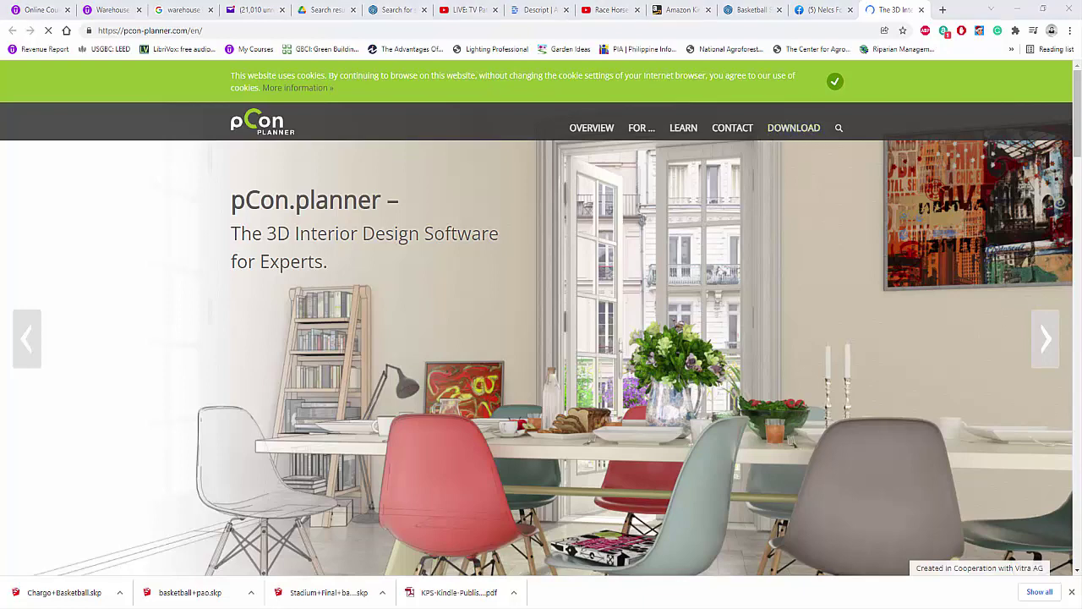
pyautogui.click(553, 549)
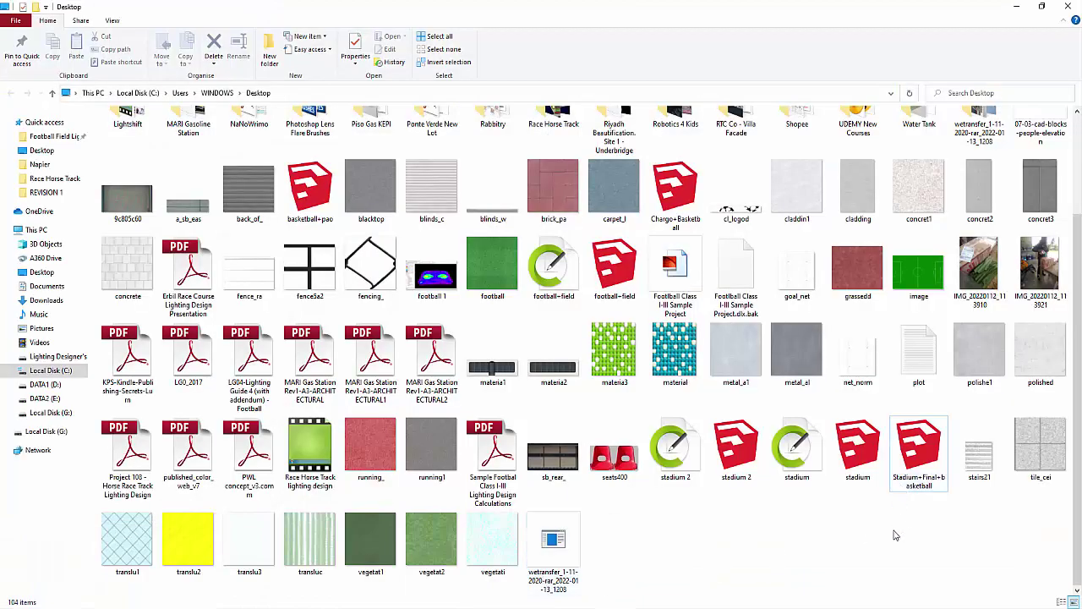
pyautogui.click(913, 460)
pyautogui.rightClick(913, 461)
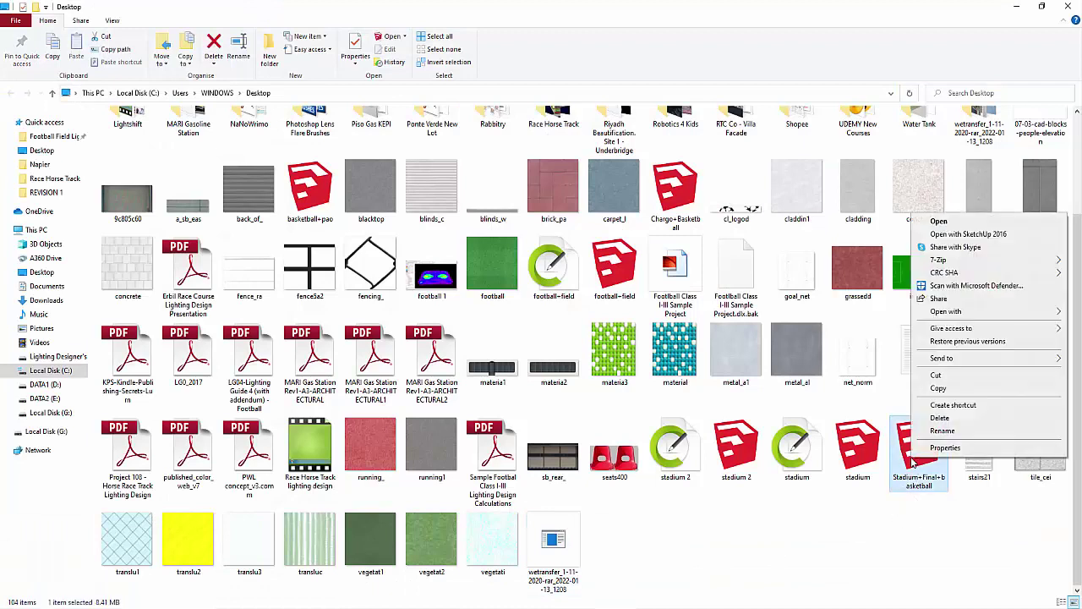
pyautogui.moveTo(946, 317)
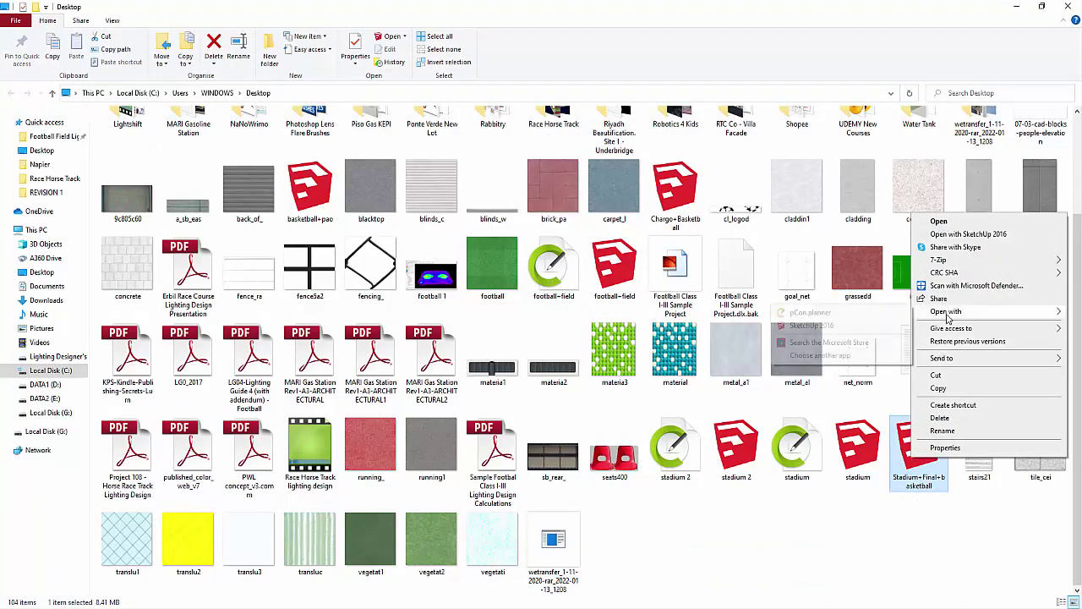
pyautogui.click(855, 313)
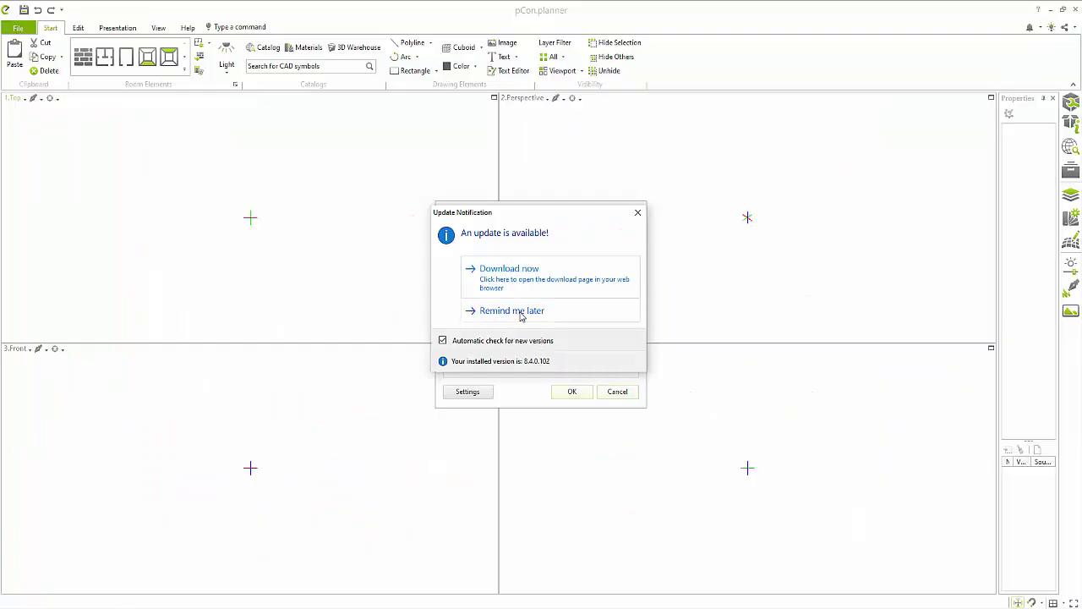
pyautogui.click(518, 311)
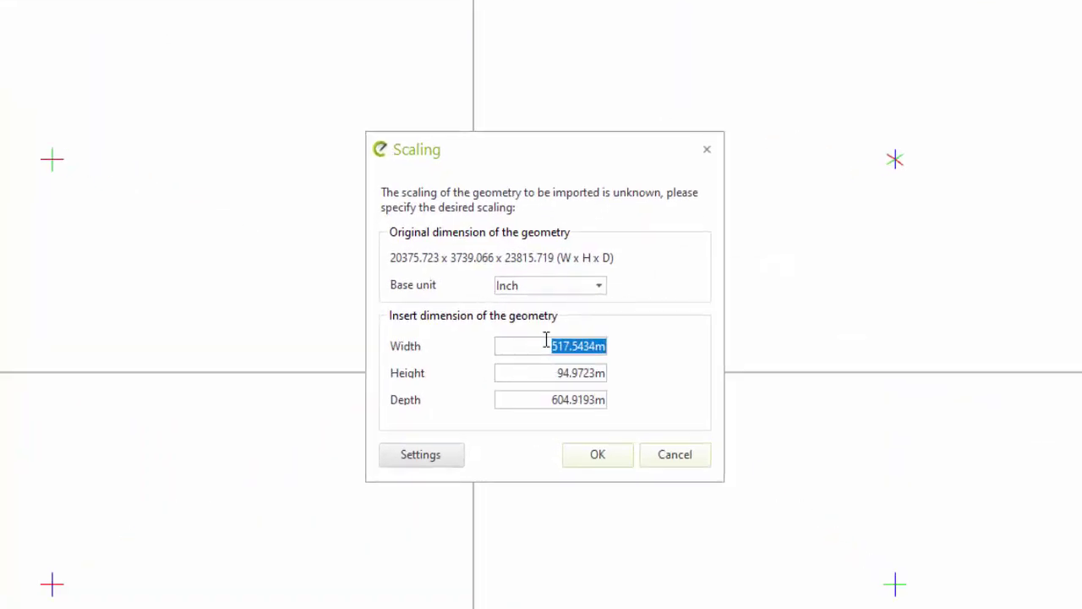
# Set the import base unit to Meter, scale the geometry to a width of 204.4732 m, and import it
pyautogui.click(529, 291)
pyautogui.click(519, 363)
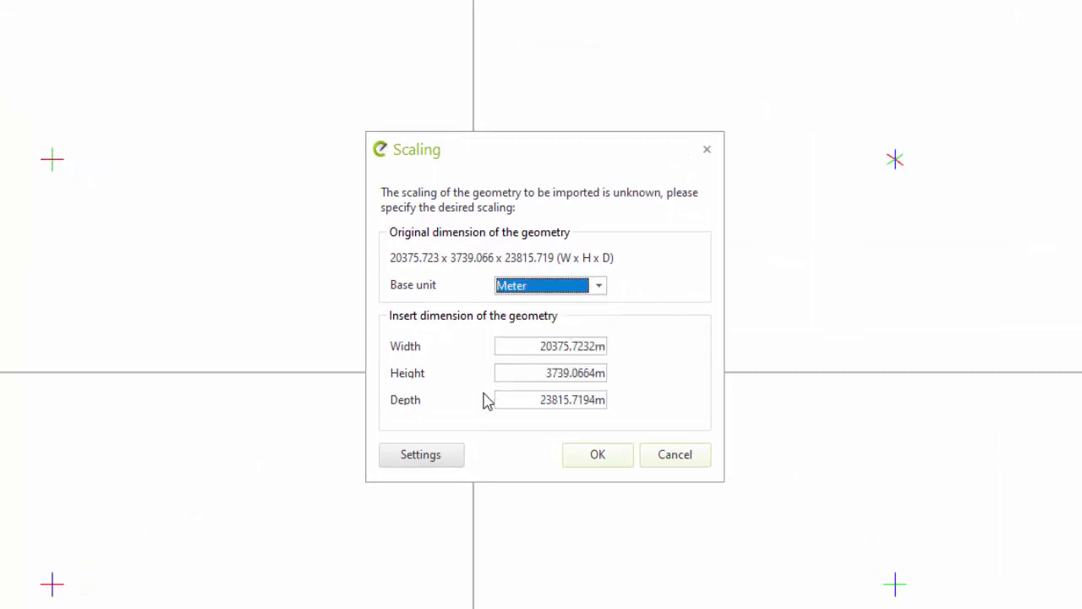
pyautogui.click(555, 348)
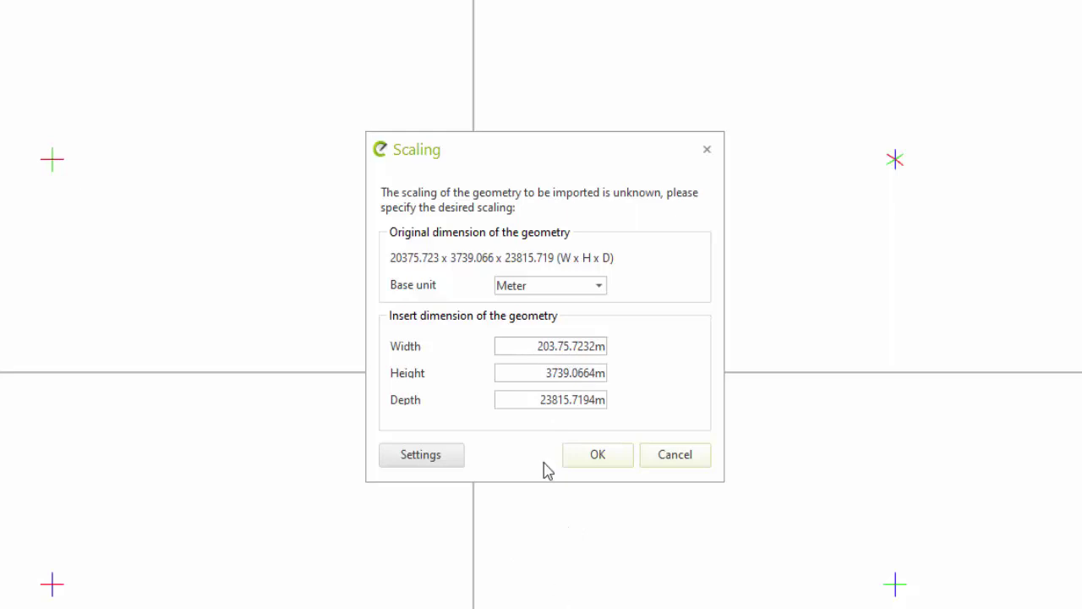
pyautogui.click(538, 373)
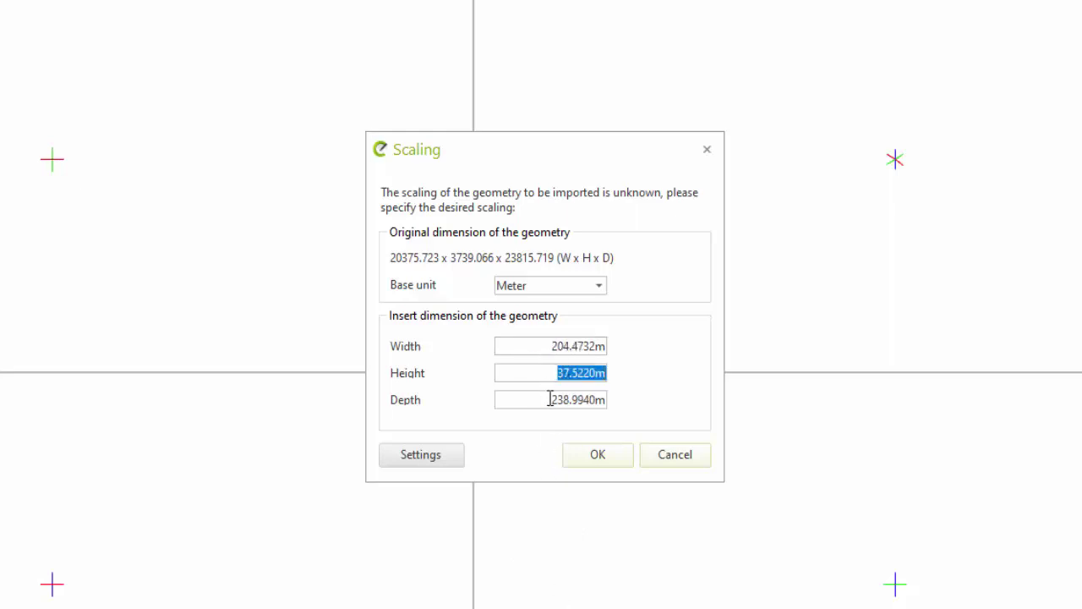
pyautogui.click(598, 457)
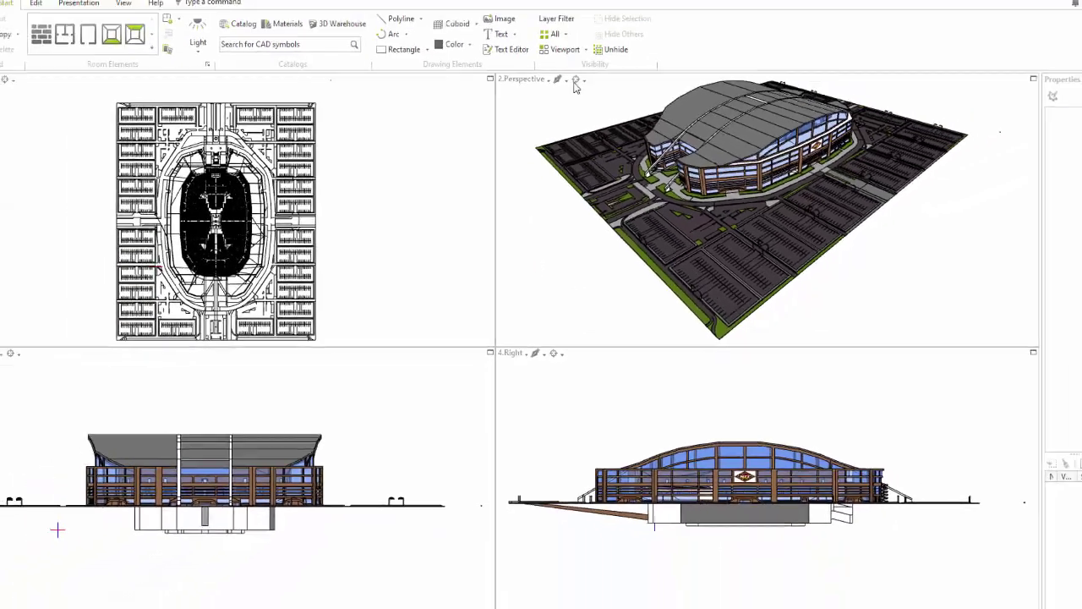
# Examine the imported stadium by orbiting the perspective view and fitting the whole model in every view
pyautogui.click(579, 100)
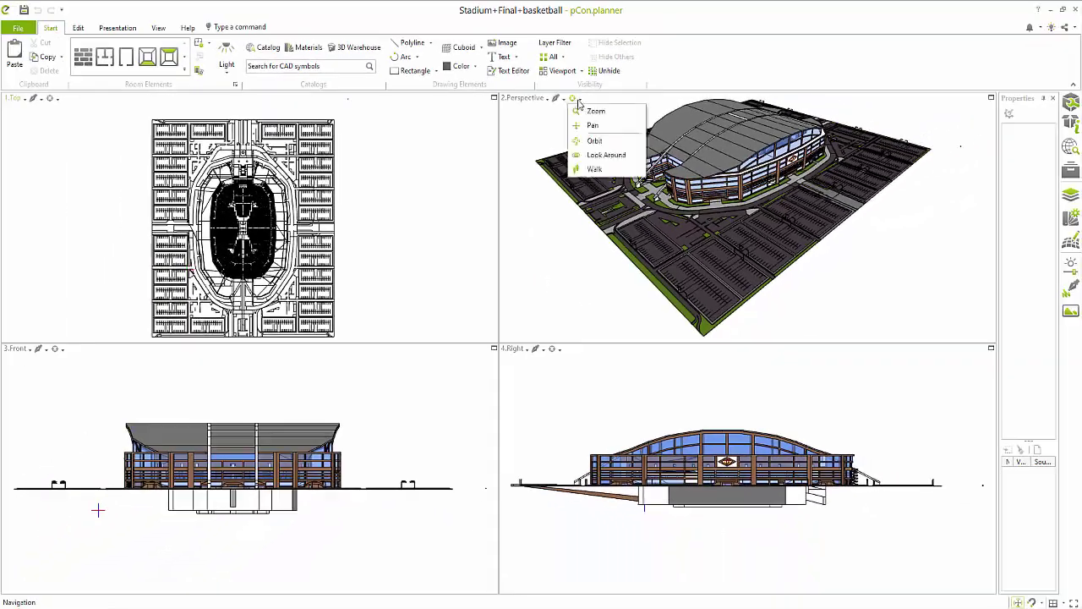
pyautogui.click(598, 144)
pyautogui.moveTo(640, 218); pyautogui.dragTo(579, 101)
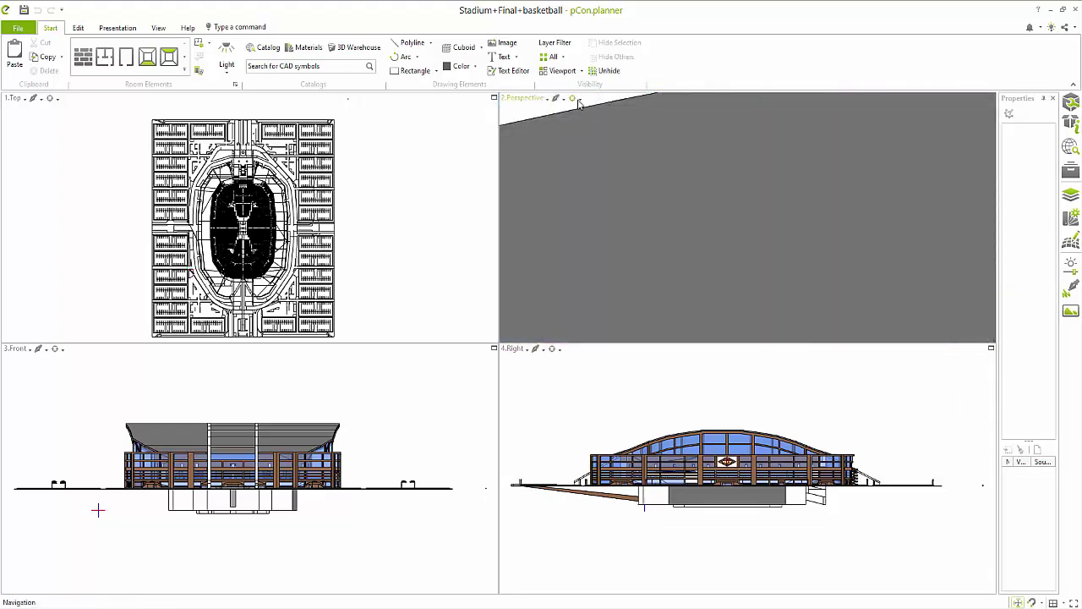
pyautogui.click(161, 29)
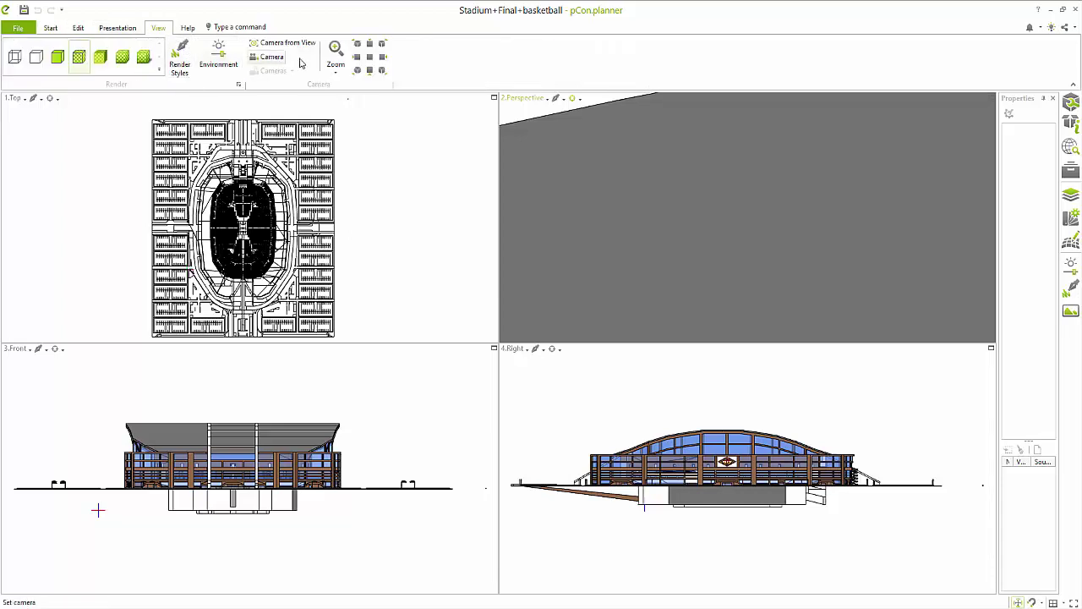
pyautogui.click(336, 72)
pyautogui.click(374, 177)
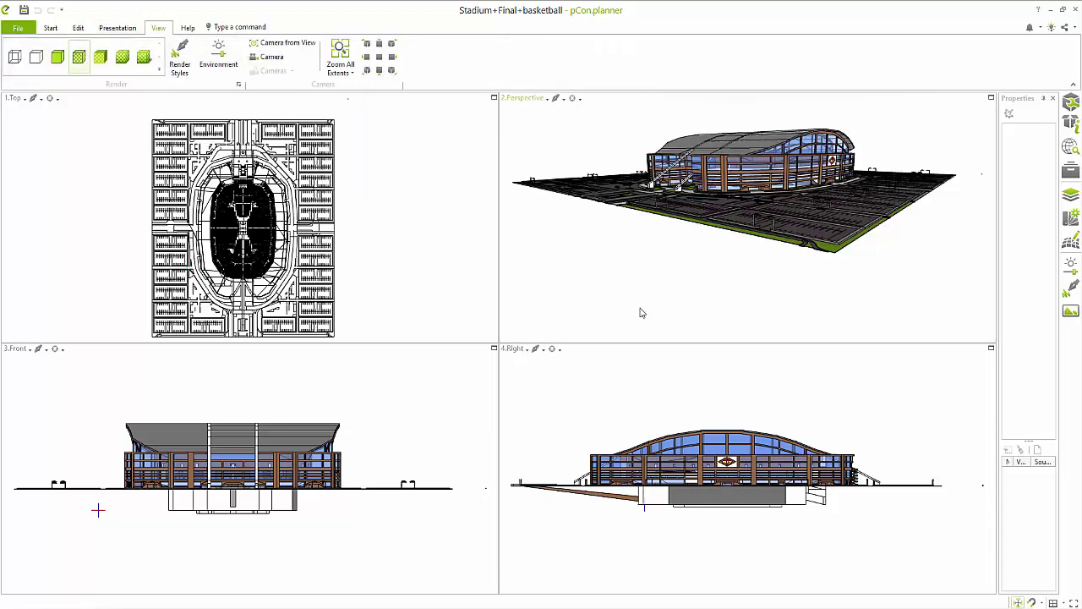
pyautogui.click(573, 98)
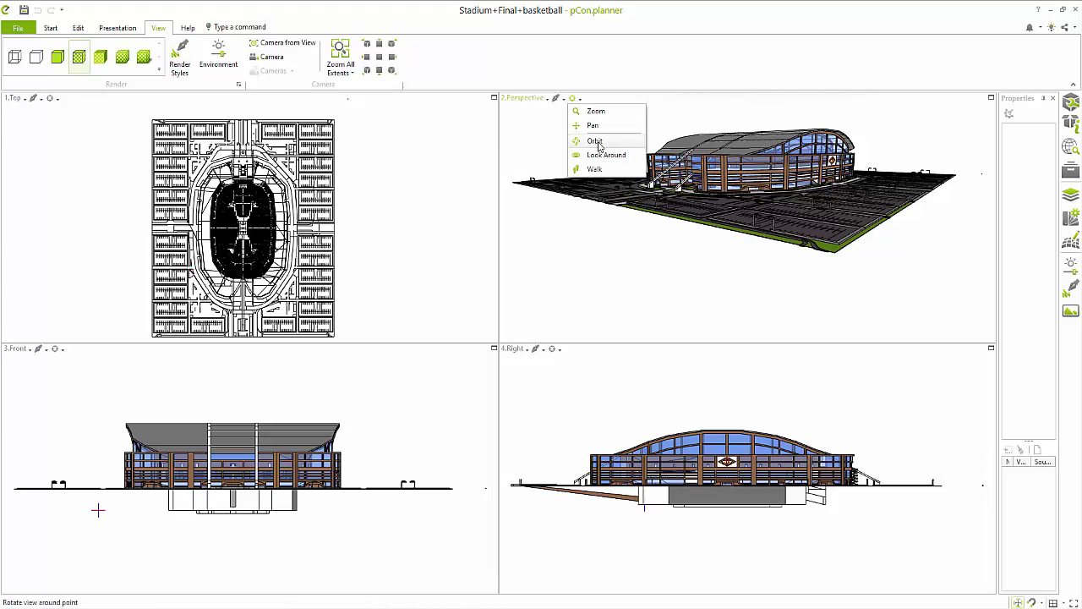
pyautogui.click(601, 142)
pyautogui.moveTo(601, 146); pyautogui.dragTo(805, 265)
# Select the whole imported stadium model and ungroup it
pyautogui.click(692, 264)
pyautogui.click(726, 269)
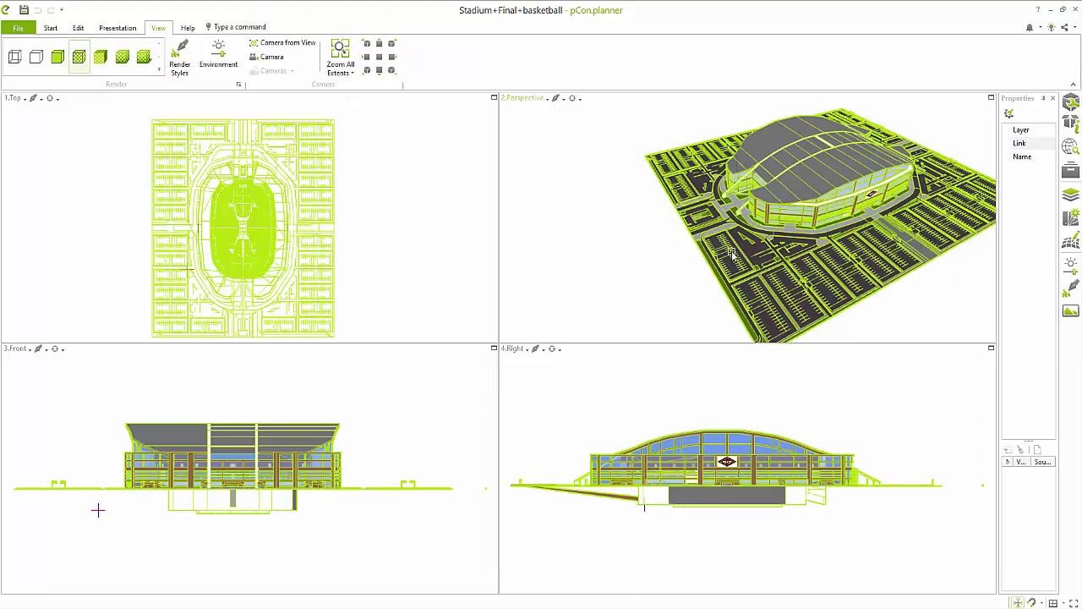
pyautogui.rightClick(731, 252)
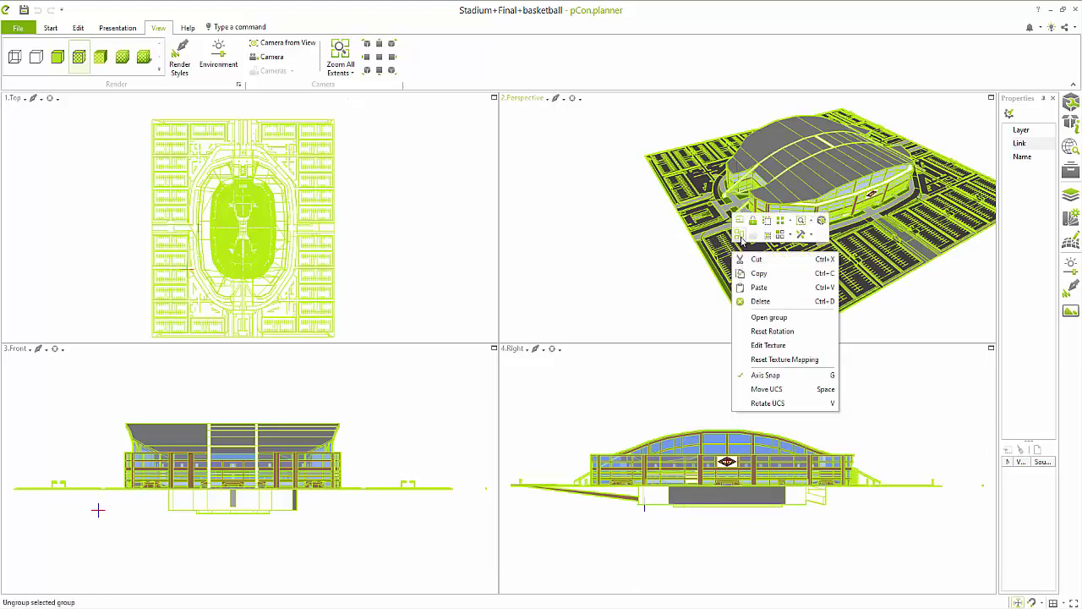
pyautogui.click(740, 240)
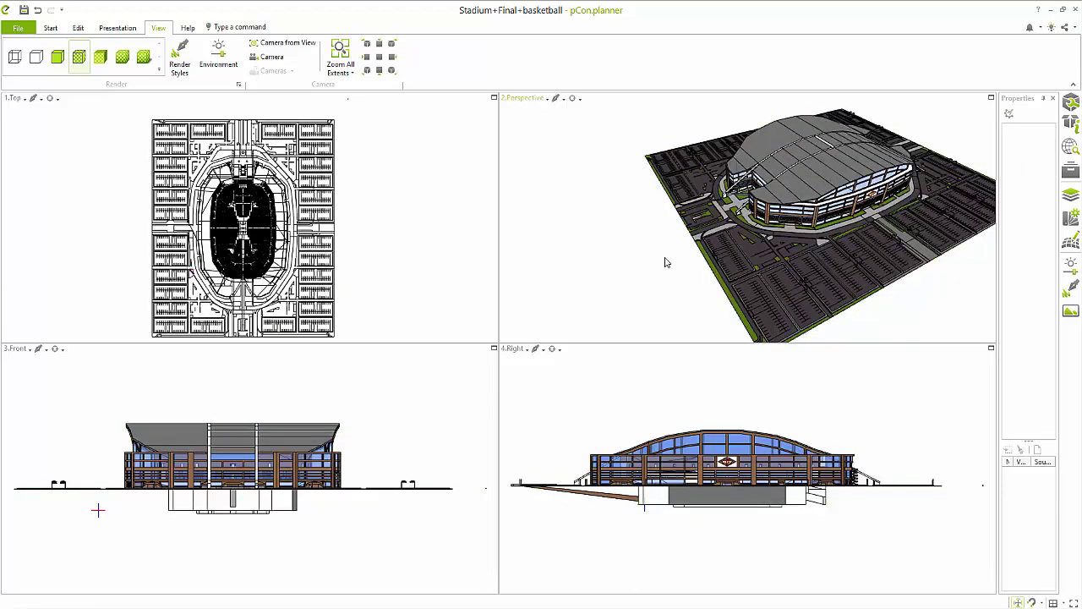
# Delete the parking-lot blocks at the near corner of the stadium site
pyautogui.scroll(-3, 669, 262)
pyautogui.moveTo(758, 307); pyautogui.dragTo(677, 279)
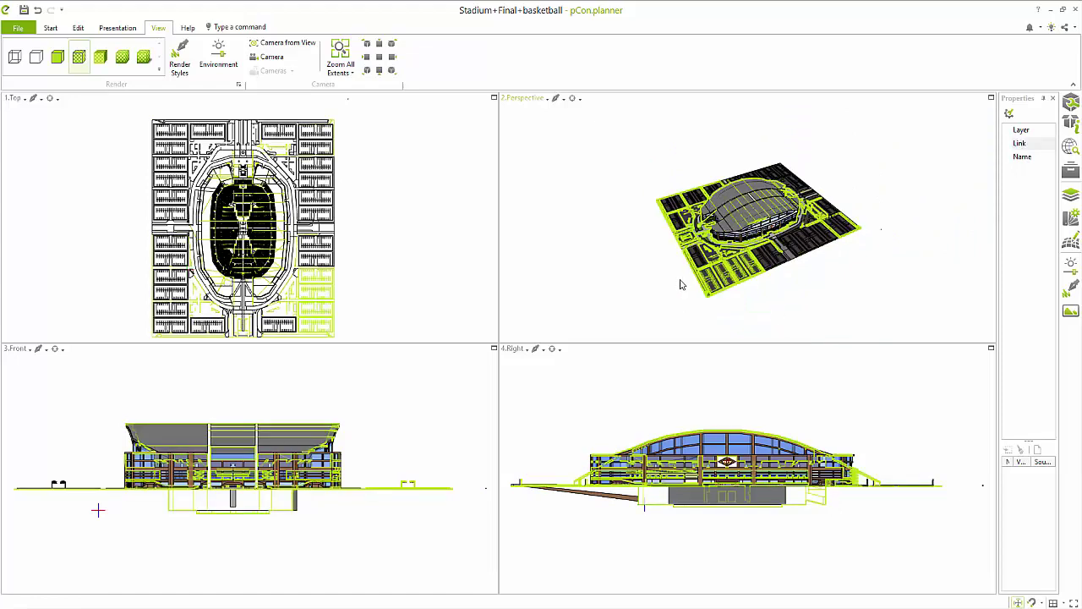
pyautogui.scroll(2, 679, 284)
pyautogui.click(685, 289)
pyautogui.click(725, 270)
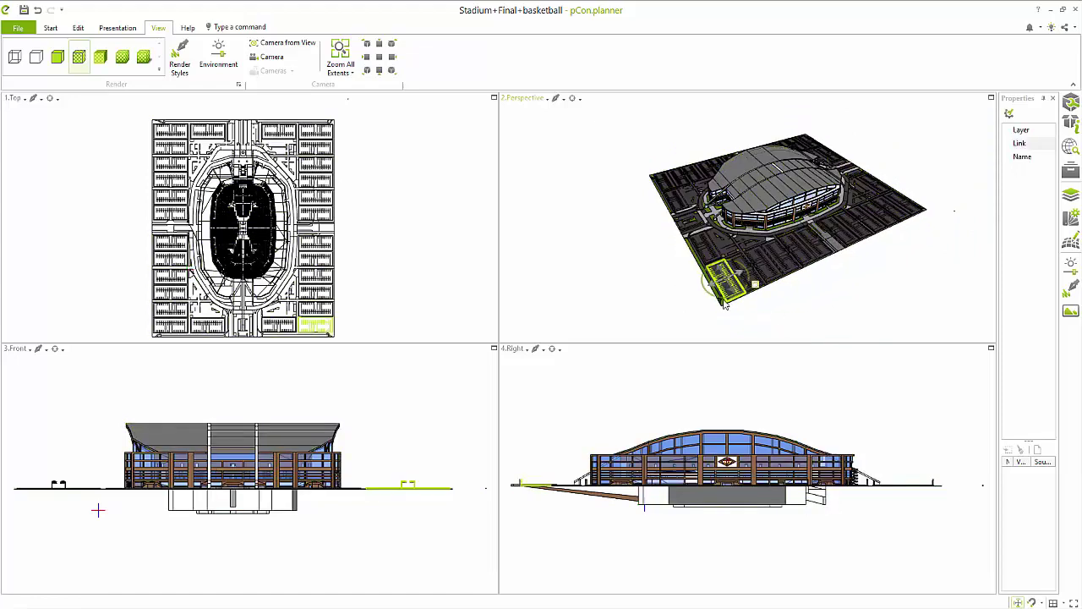
pyautogui.scroll(1, 726, 306)
pyautogui.press('Delete')
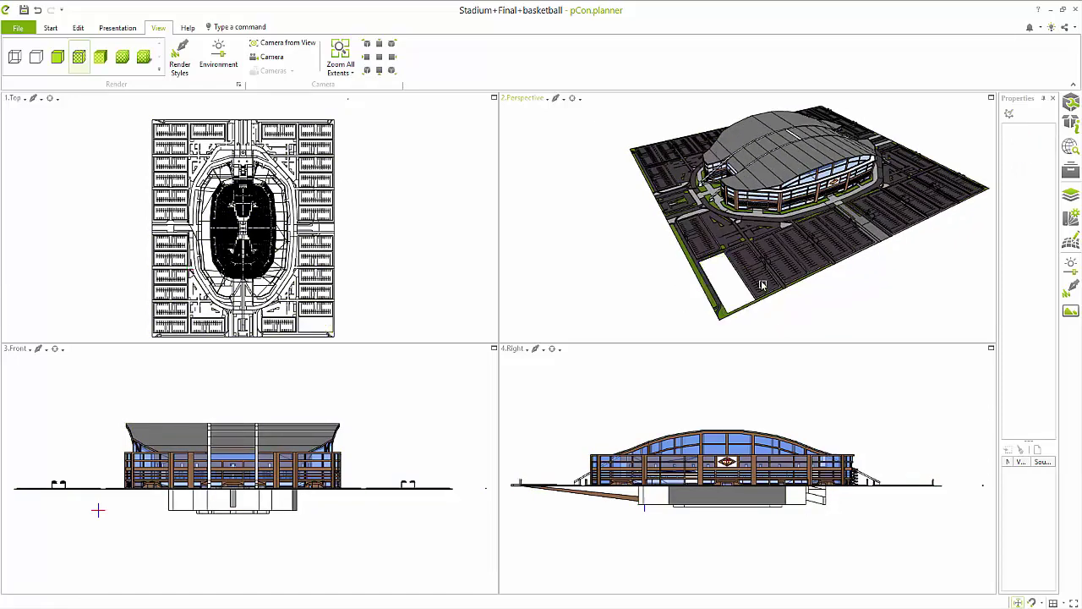
pyautogui.click(763, 287)
pyautogui.press('Delete')
pyautogui.click(778, 272)
pyautogui.press('Delete')
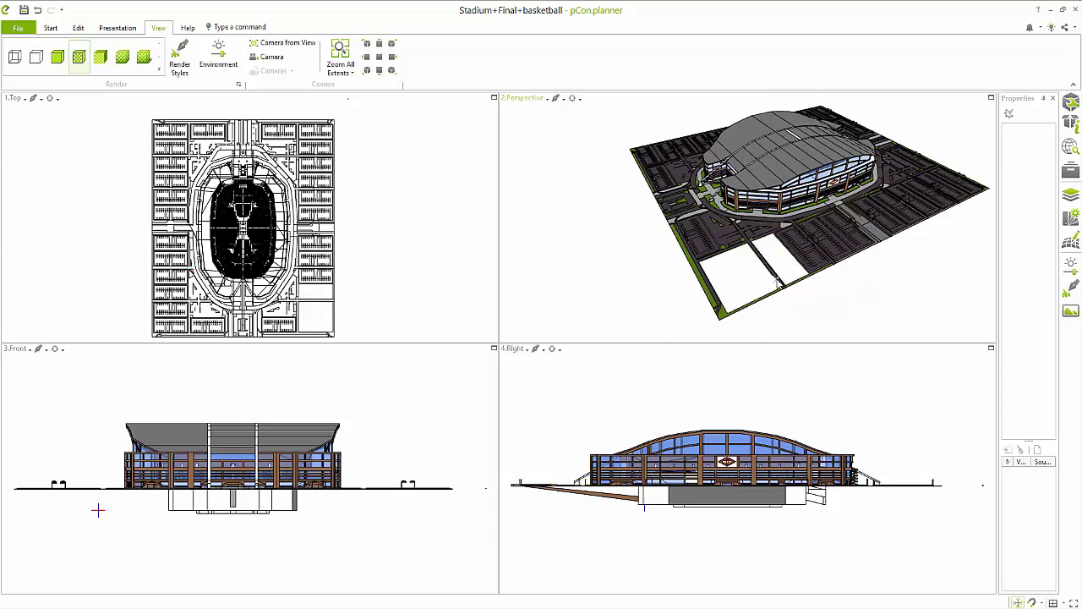
# Delete the green edging at the near corner and the road surface between the emptied parking plots
pyautogui.click(779, 282)
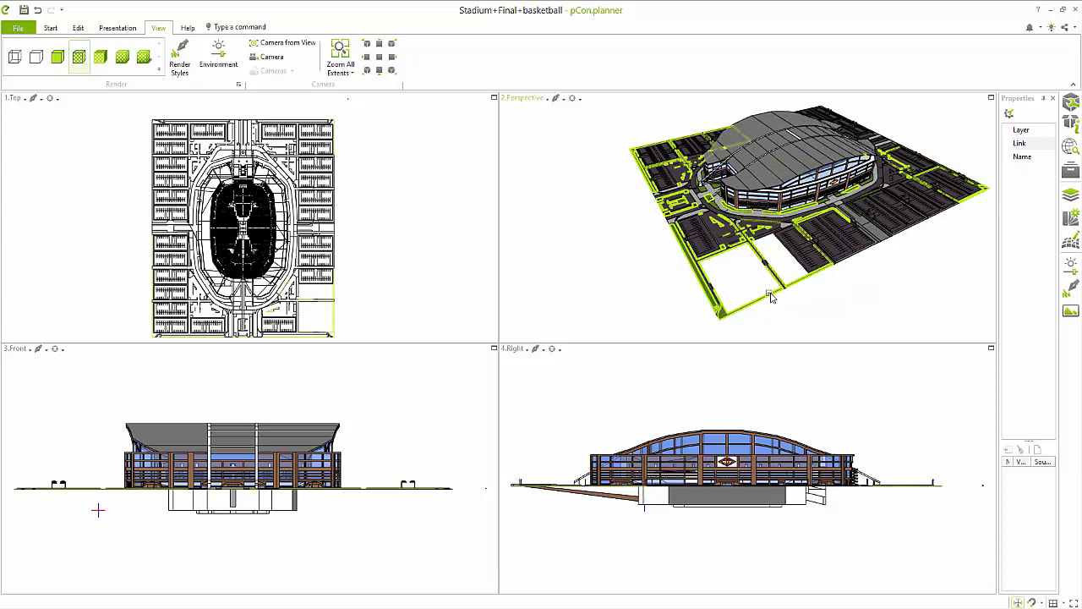
pyautogui.rightClick(769, 294)
pyautogui.click(778, 277)
pyautogui.moveTo(663, 279); pyautogui.dragTo(813, 346)
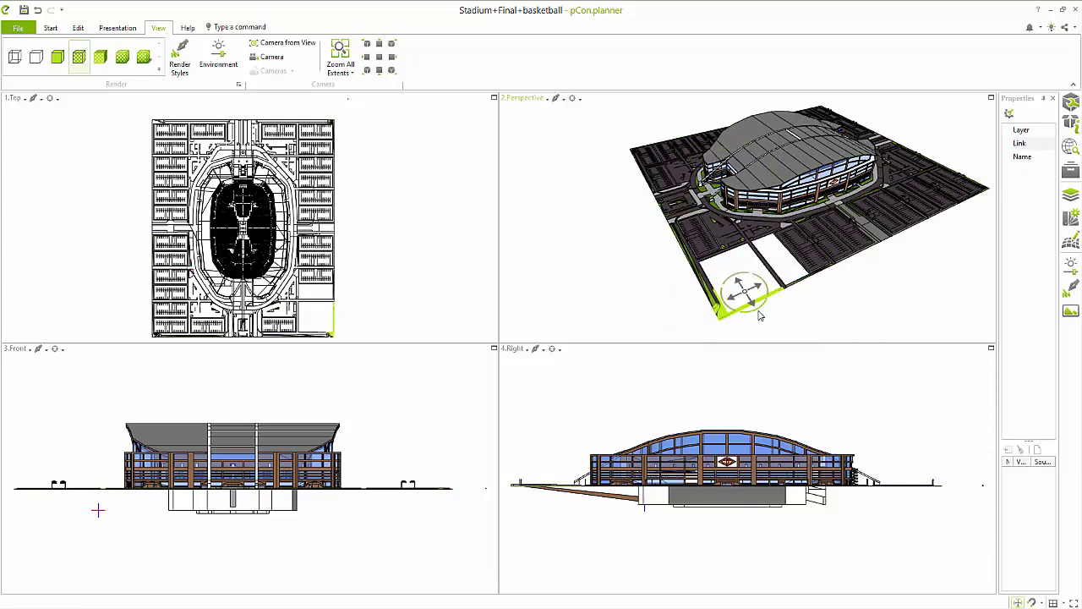
pyautogui.press('Delete')
pyautogui.moveTo(751, 267); pyautogui.dragTo(831, 332)
pyautogui.press('Delete')
pyautogui.scroll(3, 760, 270)
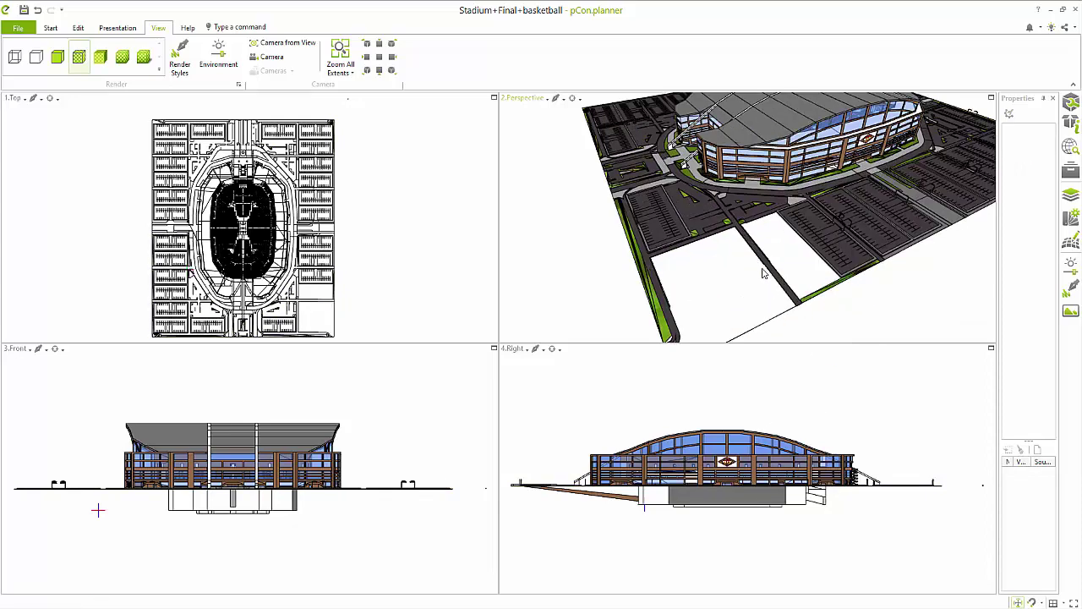
pyautogui.click(757, 254)
pyautogui.scroll(-3, 750, 265)
pyautogui.press('Delete')
# Delete the next two parking-lot blocks along the same side of the stadium
pyautogui.scroll(2, 738, 263)
pyautogui.click(640, 254)
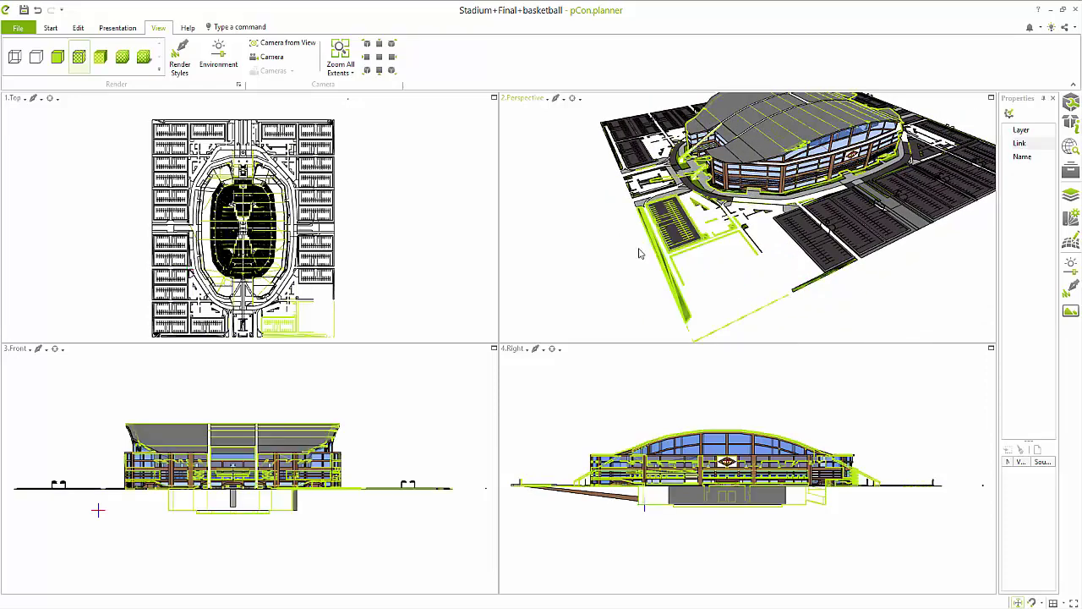
pyautogui.click(758, 279)
pyautogui.click(809, 244)
pyautogui.click(797, 263)
pyautogui.click(851, 233)
pyautogui.press('Delete')
pyautogui.scroll(-2, 876, 258)
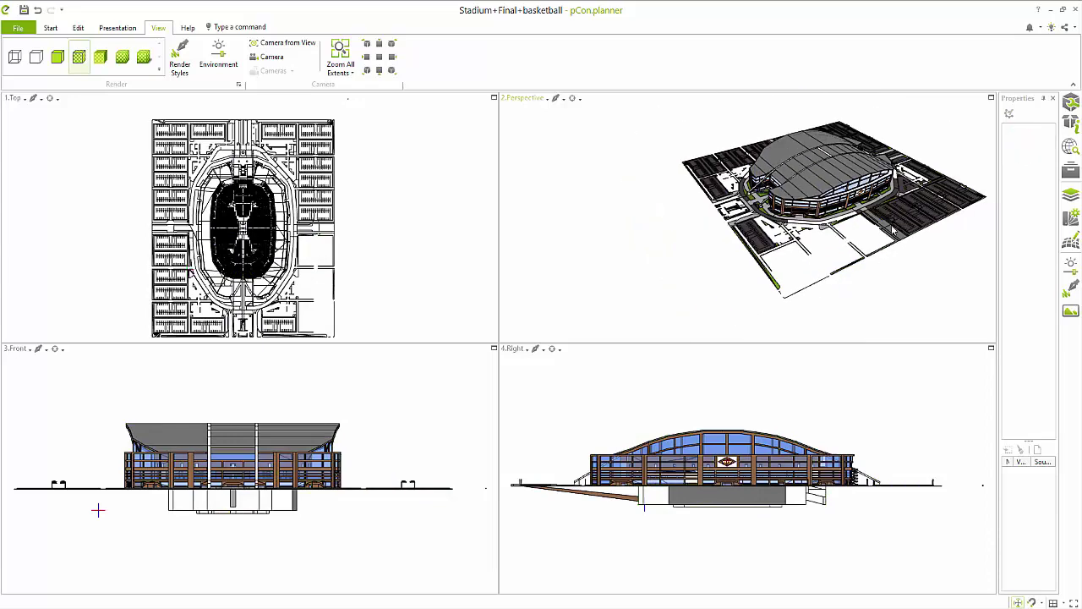
pyautogui.scroll(2, 903, 225)
pyautogui.click(904, 225)
pyautogui.press('Delete')
pyautogui.scroll(-3, 898, 271)
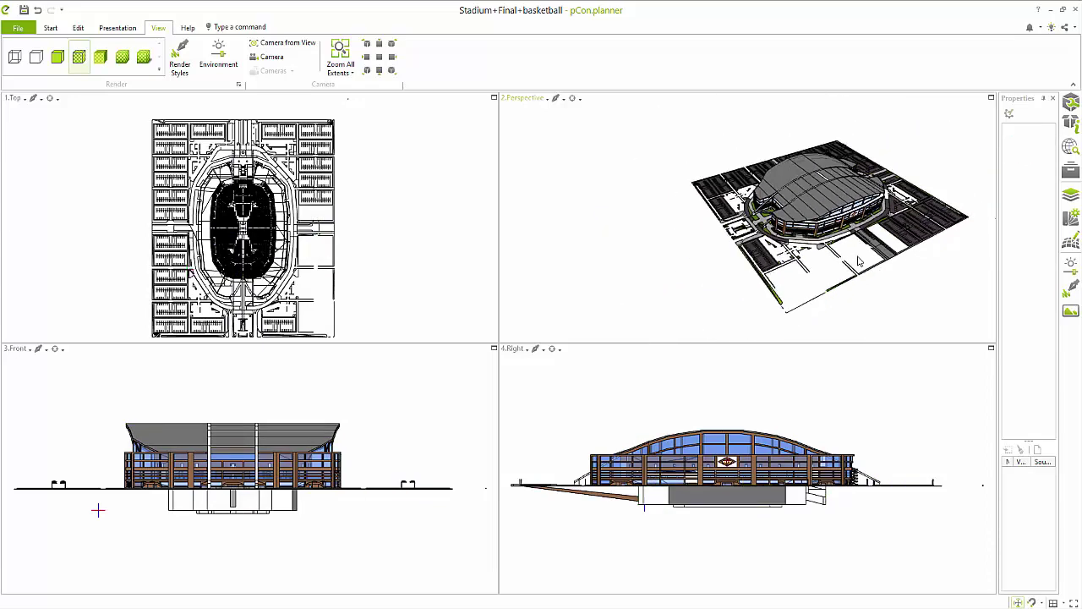
pyautogui.scroll(4, 794, 186)
pyautogui.click(580, 101)
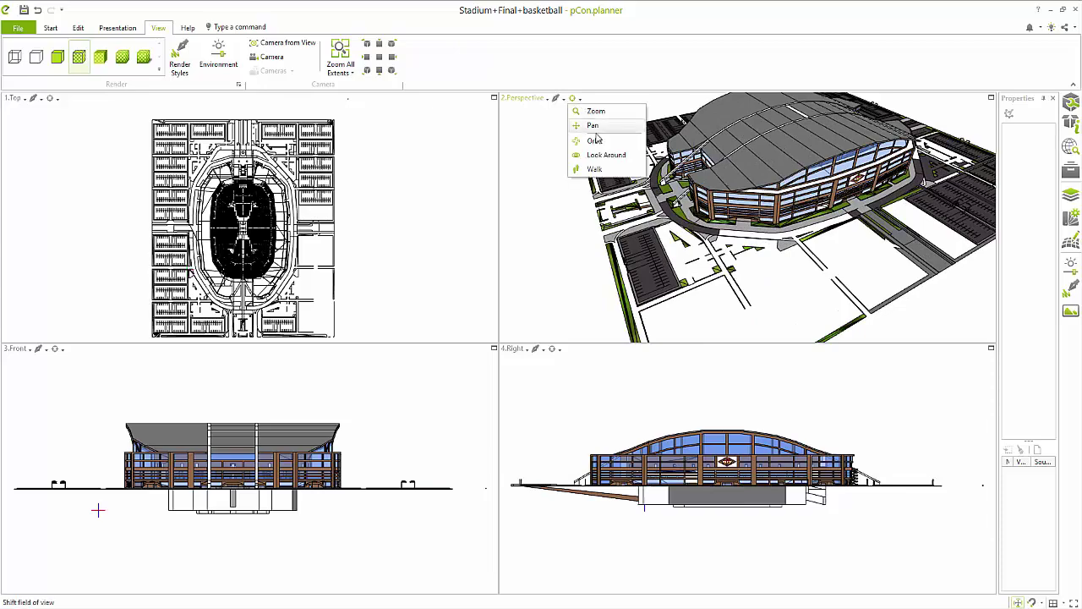
pyautogui.click(627, 144)
pyautogui.moveTo(748, 252)
pyautogui.mouseDown()
pyautogui.moveTo(581, 194)
pyautogui.moveTo(538, 213)
pyautogui.moveTo(786, 247)
pyautogui.moveTo(727, 241)
pyautogui.moveTo(740, 245)
pyautogui.mouseUp()
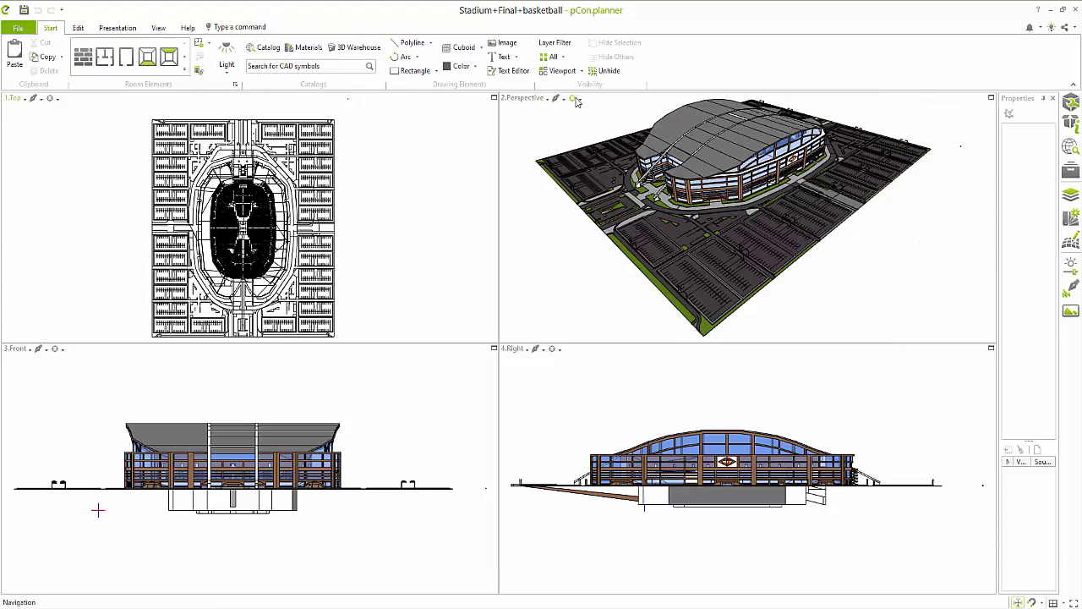
pyautogui.click(577, 100)
pyautogui.click(556, 233)
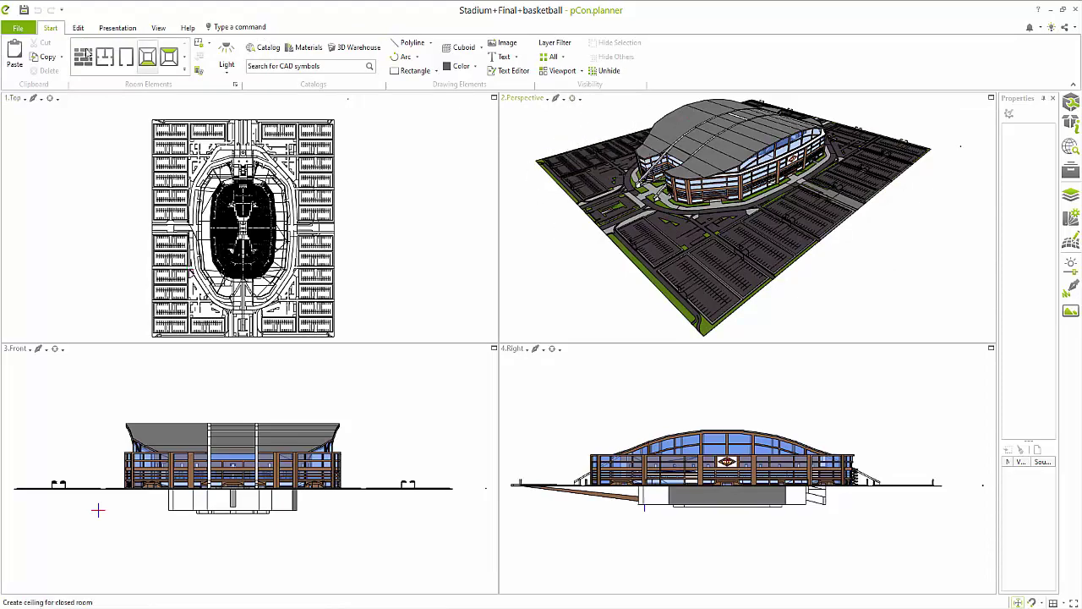
# Export the stadium drawing as Stadium+Final+basketball in 3D Studio format with double sided faces, Maximum Compatibility and Minimum level of detail
pyautogui.click(18, 28)
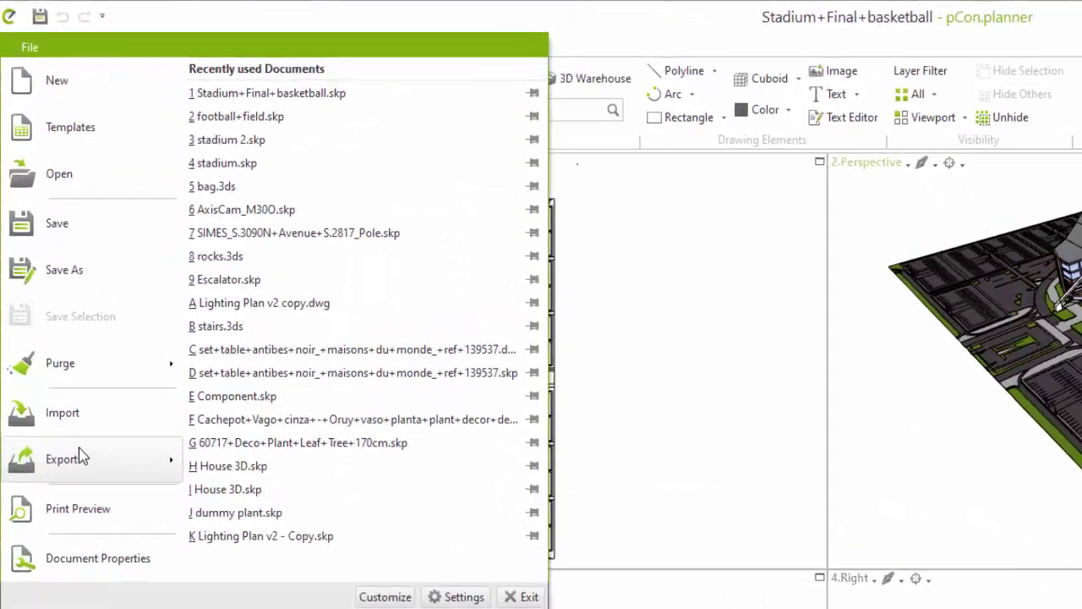
pyautogui.moveTo(46, 283)
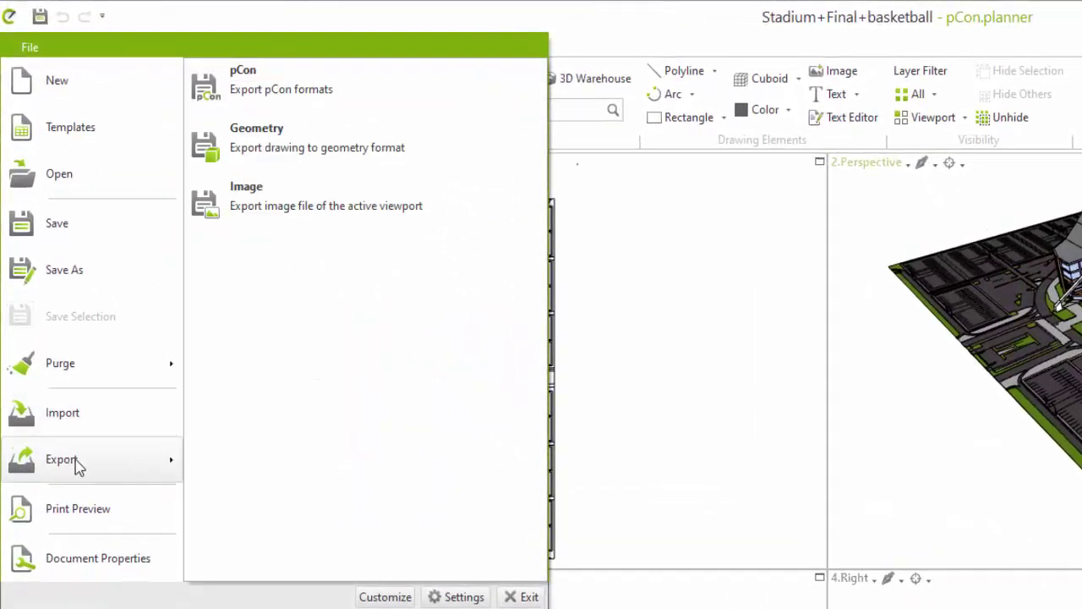
pyautogui.click(283, 152)
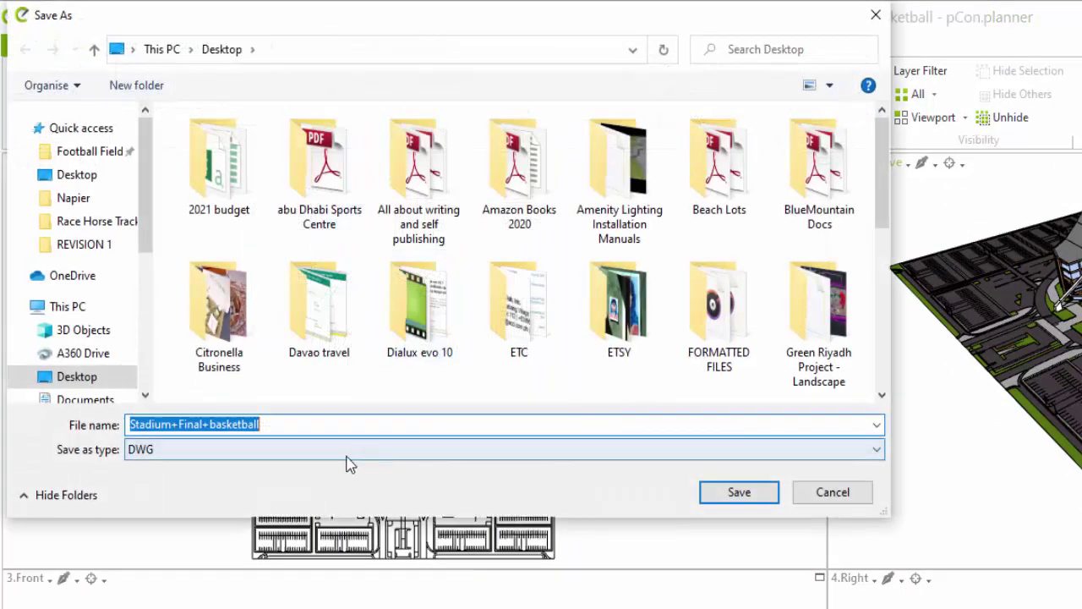
pyautogui.click(240, 449)
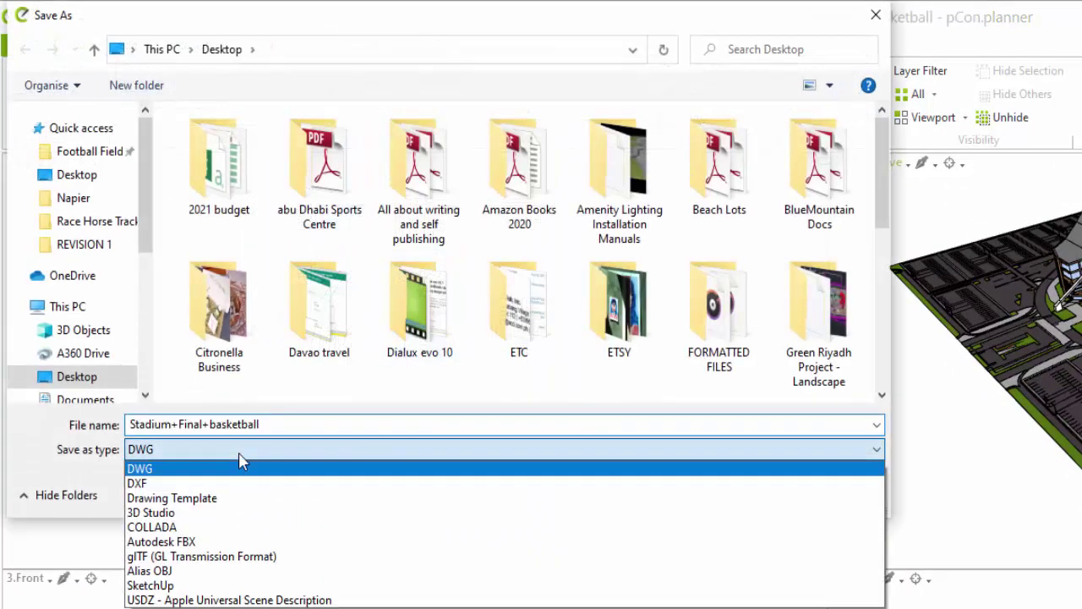
pyautogui.click(187, 513)
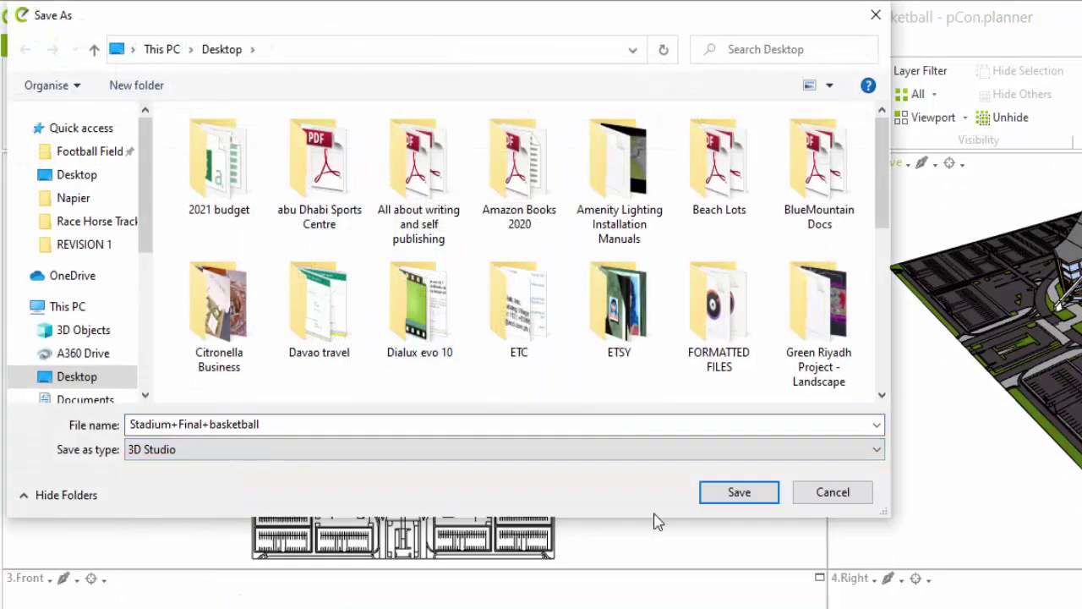
pyautogui.click(732, 501)
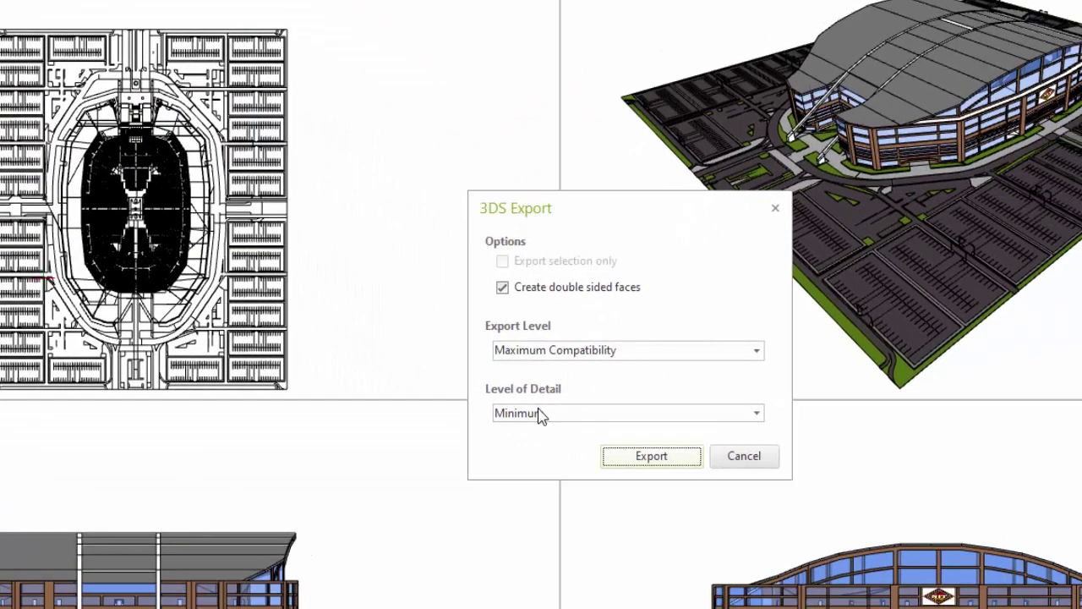
pyautogui.click(807, 583)
pyautogui.click(544, 429)
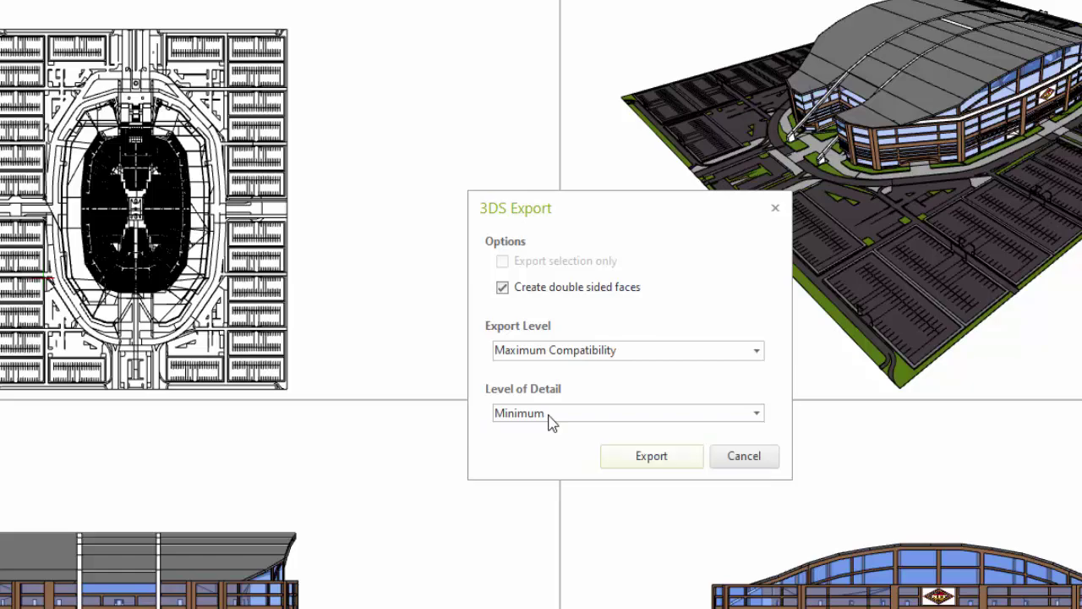
pyautogui.click(633, 454)
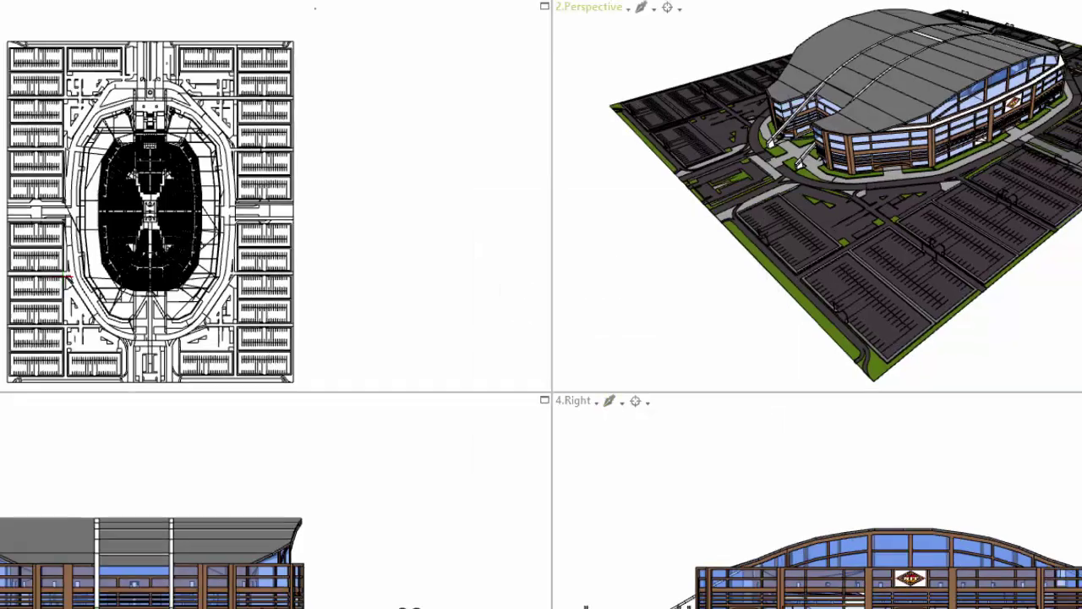
# Open the basketball+pao SketchUp model from the Desktop folder in File Explorer, importing it with Meter as the base unit
pyautogui.moveTo(96, 607)
pyautogui.click(578, 560)
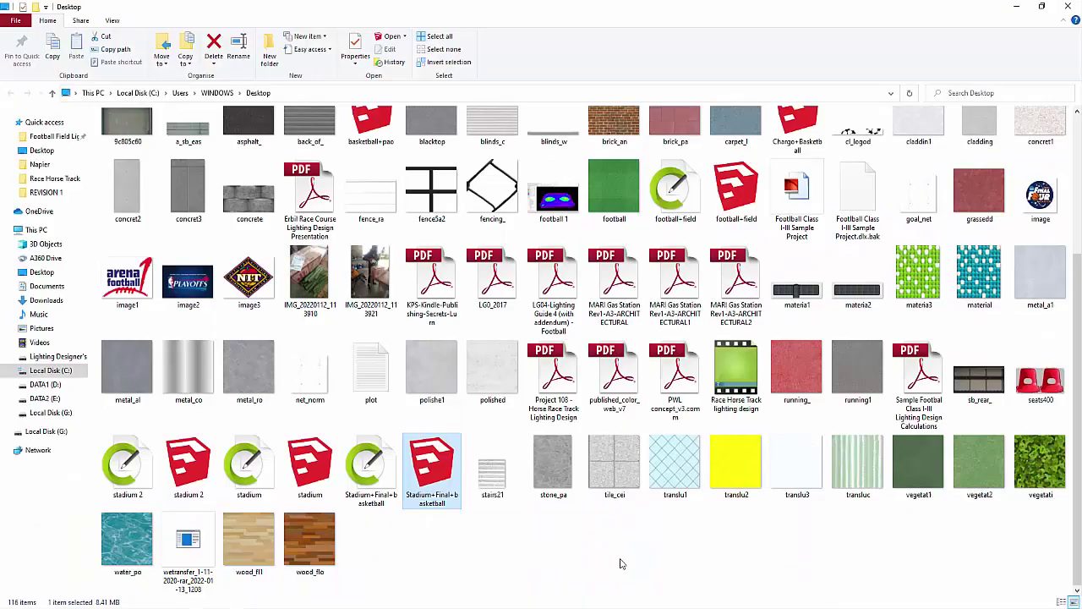
pyautogui.click(649, 548)
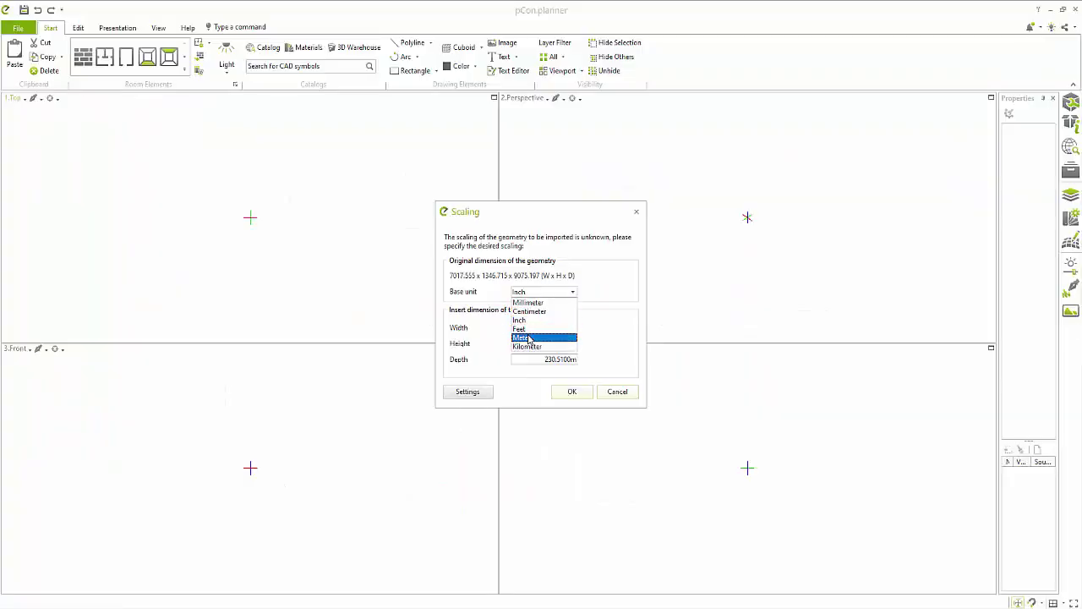
pyautogui.click(551, 334)
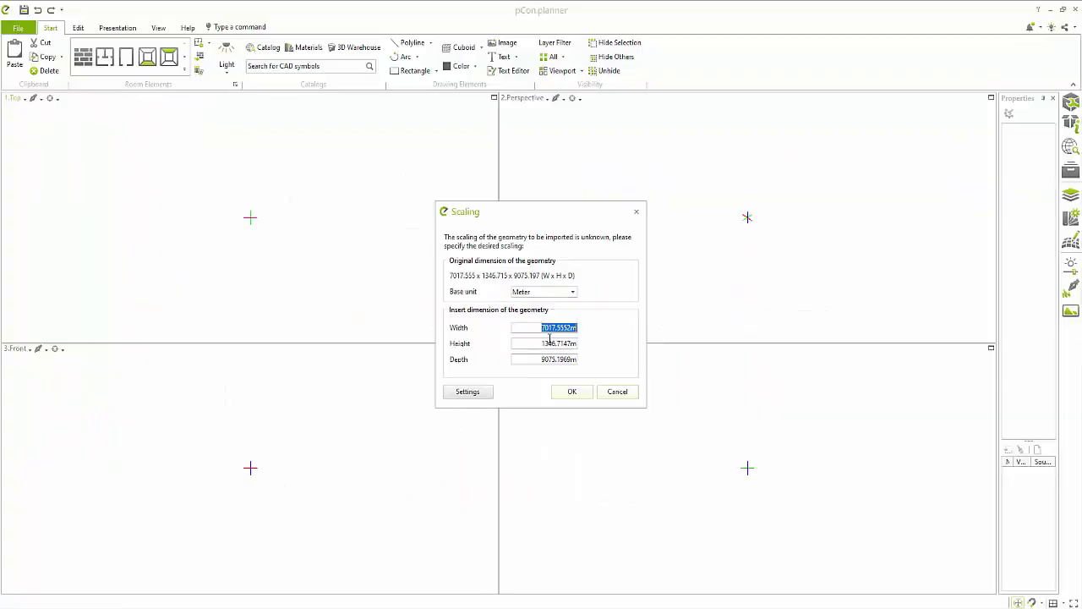
pyautogui.click(573, 391)
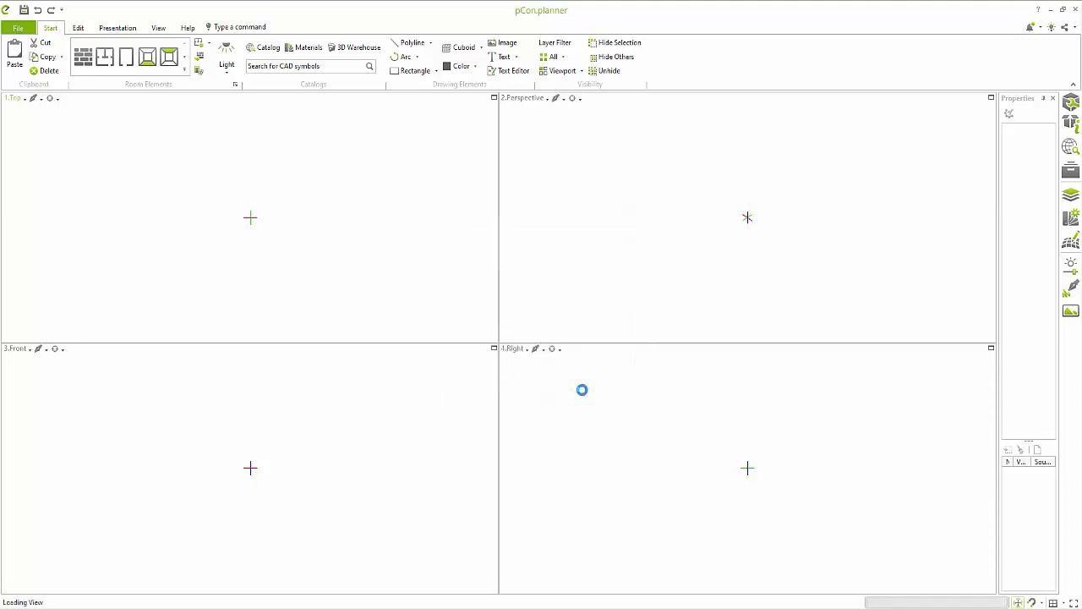
# Examine the octagonal arena's glazed facade up close and its interior in the perspective view
pyautogui.click(580, 99)
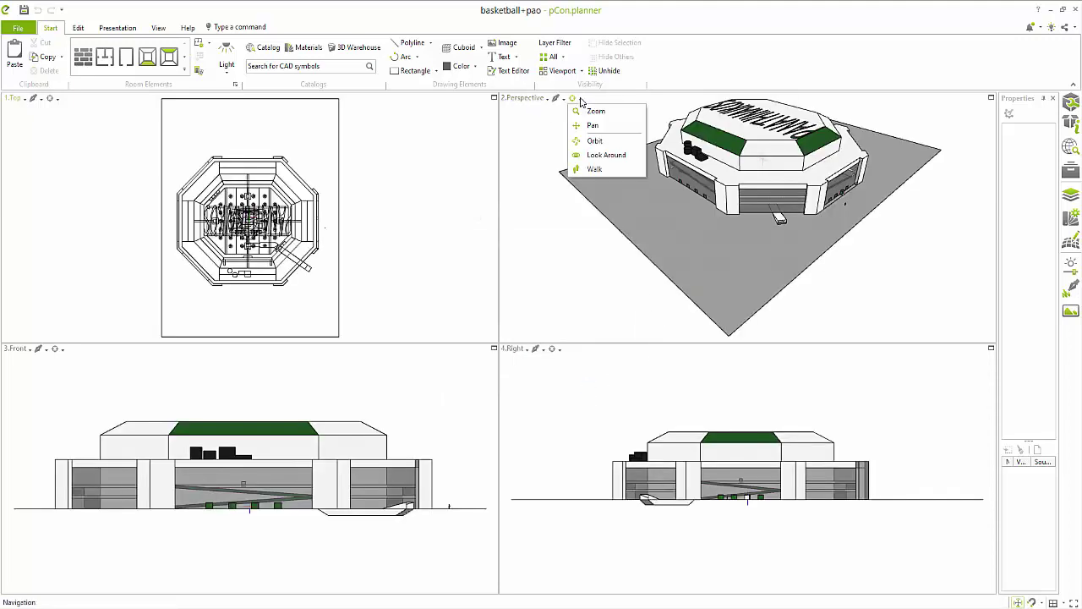
pyautogui.click(595, 140)
pyautogui.moveTo(595, 144); pyautogui.dragTo(692, 206)
pyautogui.moveTo(789, 235); pyautogui.dragTo(909, 262)
pyautogui.scroll(5, 920, 337)
pyautogui.scroll(8, 815, 306)
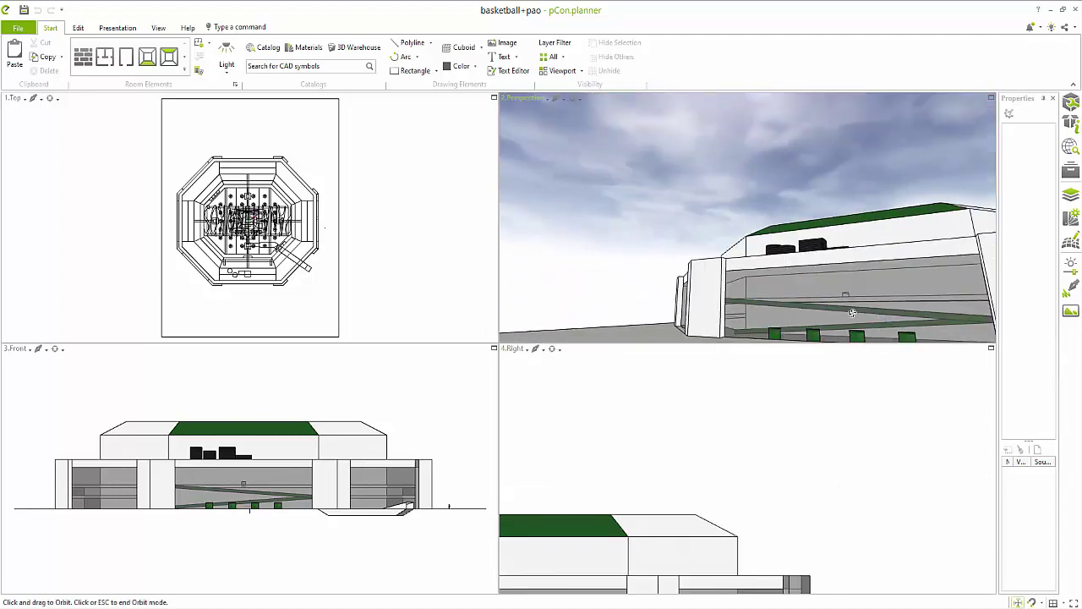
pyautogui.moveTo(791, 300); pyautogui.dragTo(569, 101)
pyautogui.click(573, 99)
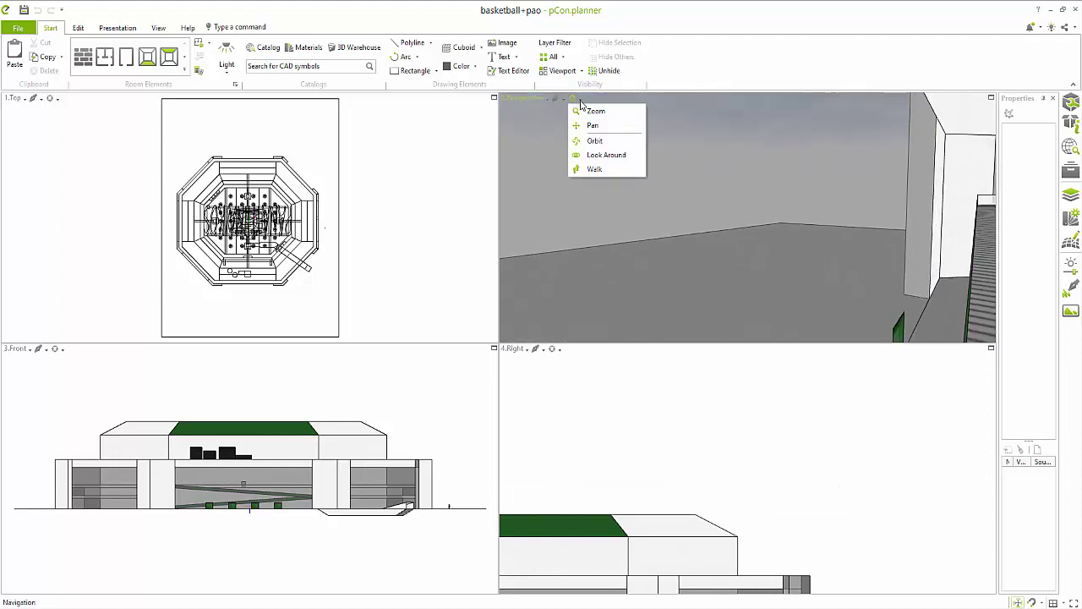
pyautogui.click(597, 130)
pyautogui.moveTo(618, 174); pyautogui.dragTo(638, 160)
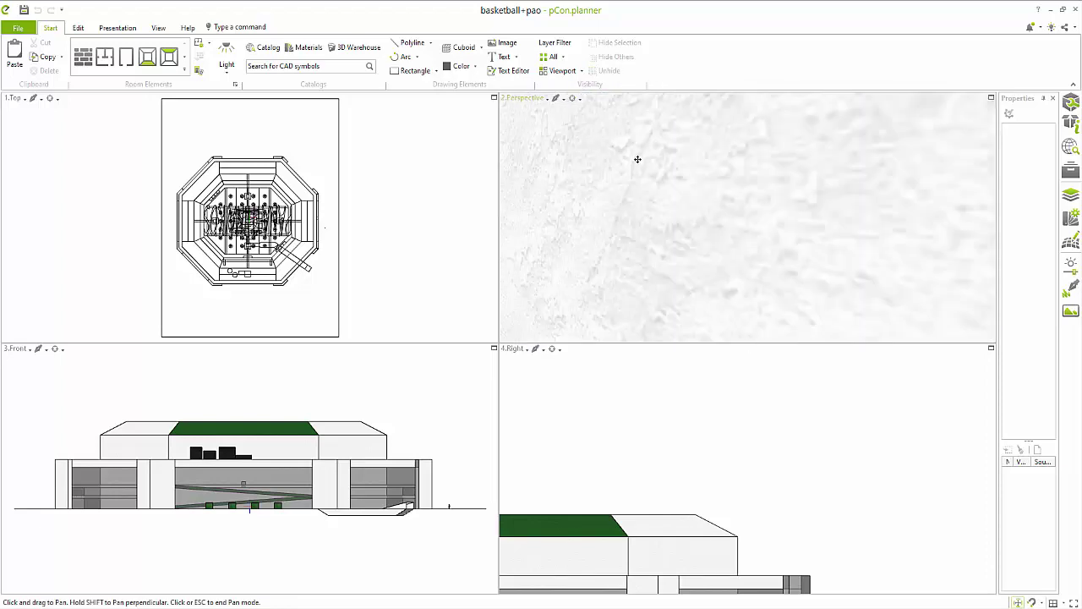
# Fit the whole arena in the viewports and examine its plan, outer walls and ramps from outside
pyautogui.click(158, 28)
pyautogui.click(335, 59)
pyautogui.click(359, 179)
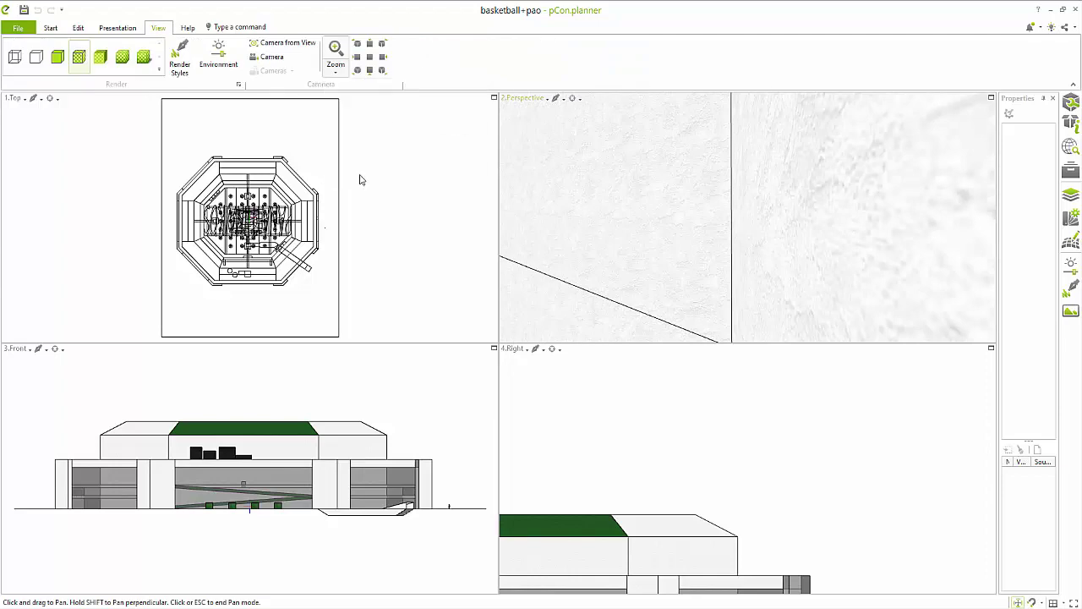
pyautogui.scroll(6, 215, 230)
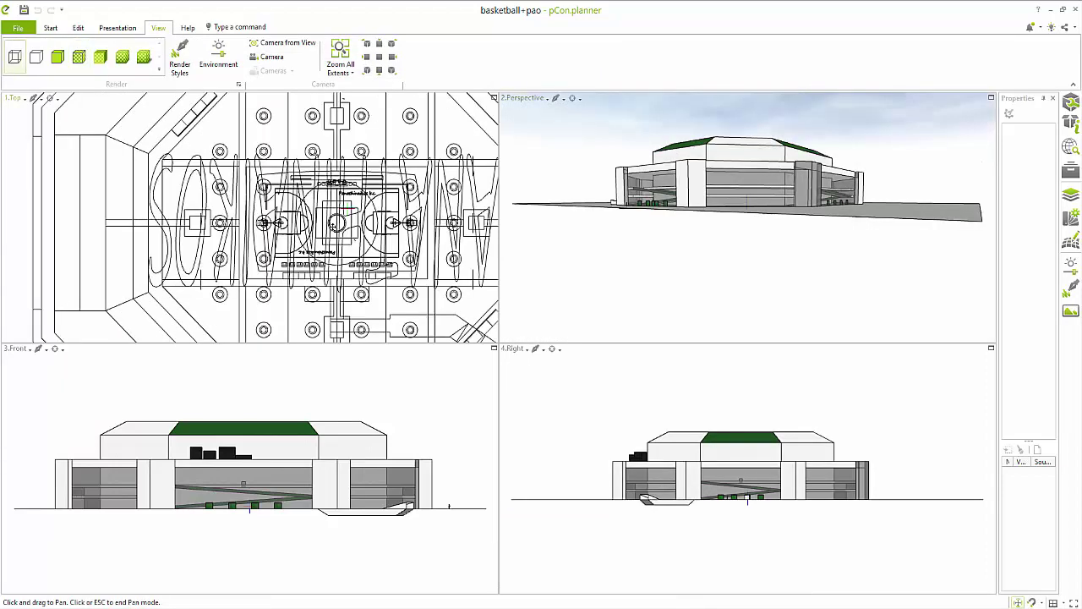
pyautogui.scroll(-5, 335, 222)
pyautogui.scroll(5, 748, 207)
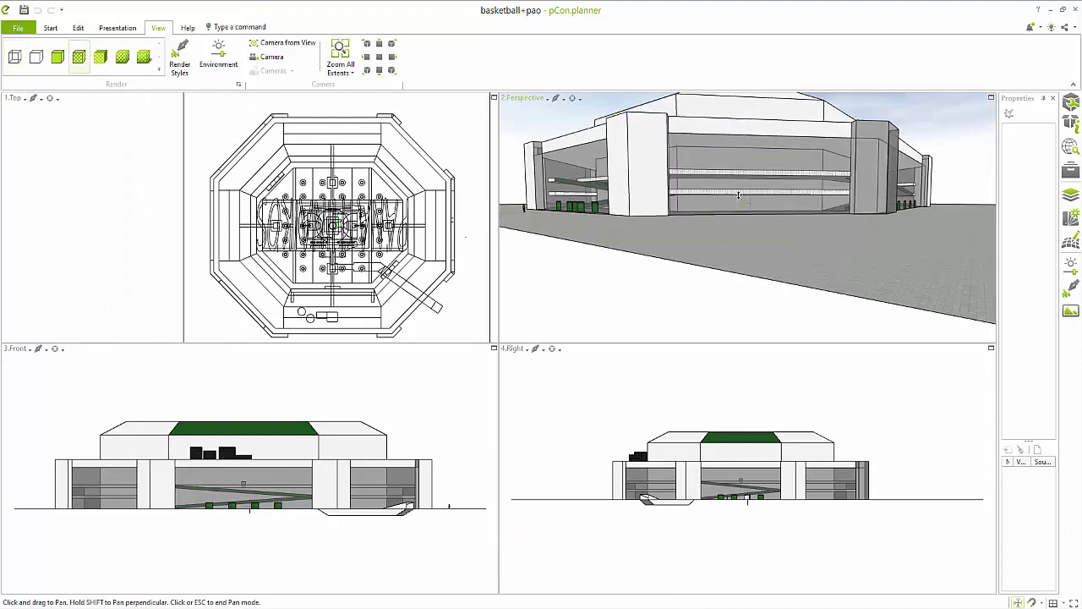
pyautogui.scroll(-3, 727, 191)
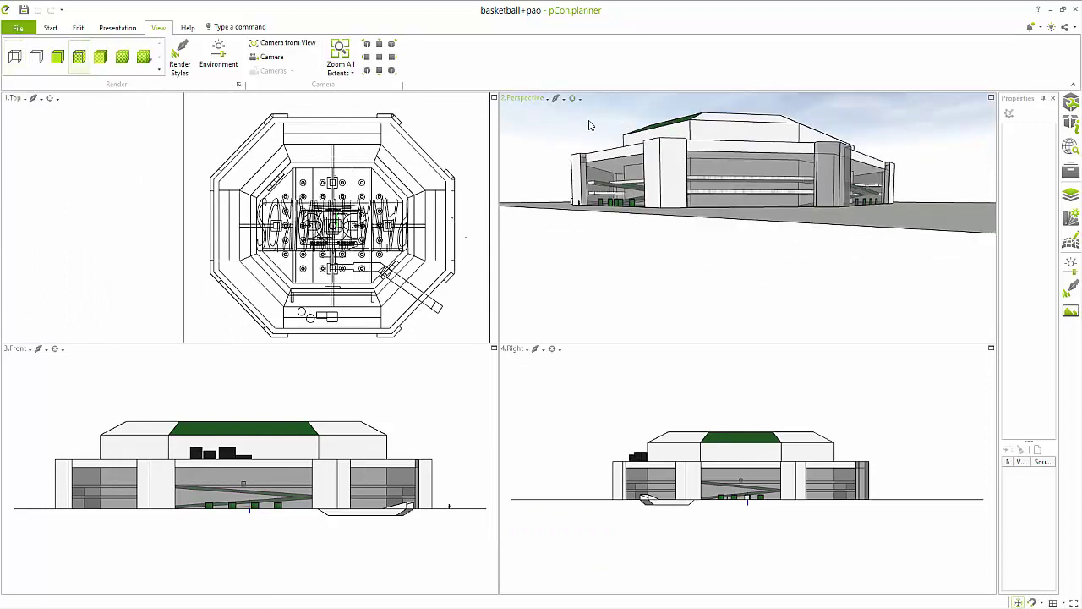
pyautogui.click(575, 99)
pyautogui.click(591, 131)
pyautogui.moveTo(596, 169); pyautogui.dragTo(476, 66)
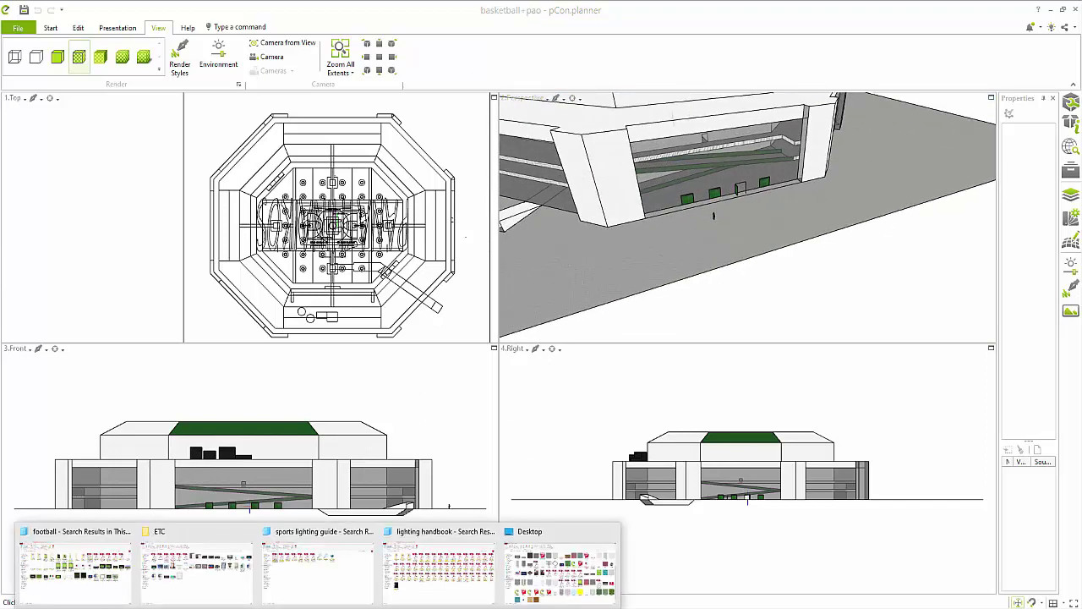
# Open the Chargo+Basketball SketchUp model from the Desktop folder in File Explorer and view its glazed front
pyautogui.click(521, 584)
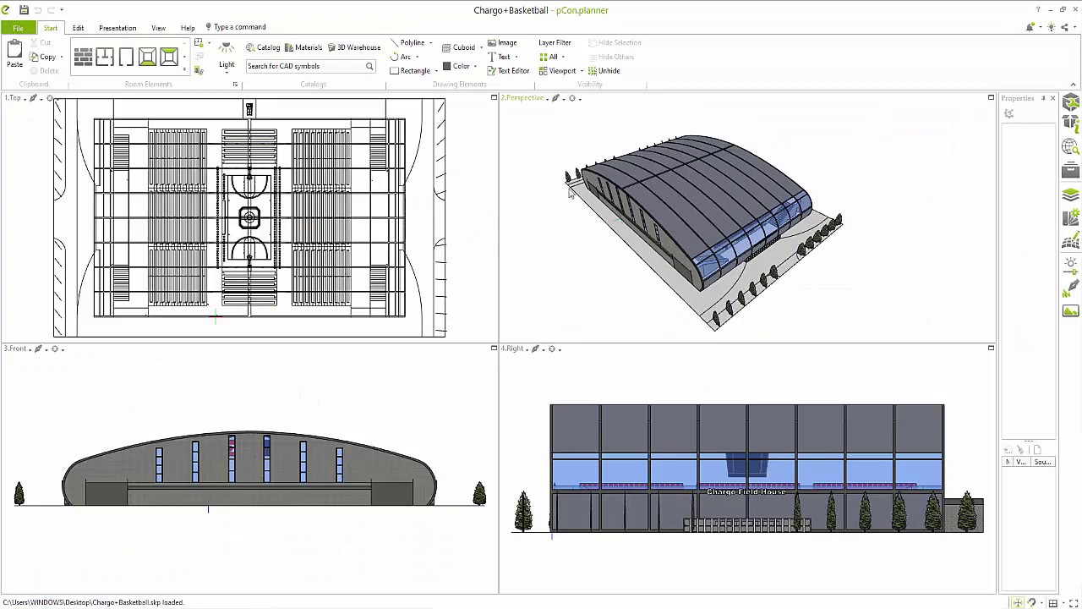
pyautogui.click(599, 144)
pyautogui.moveTo(603, 161); pyautogui.dragTo(642, 293)
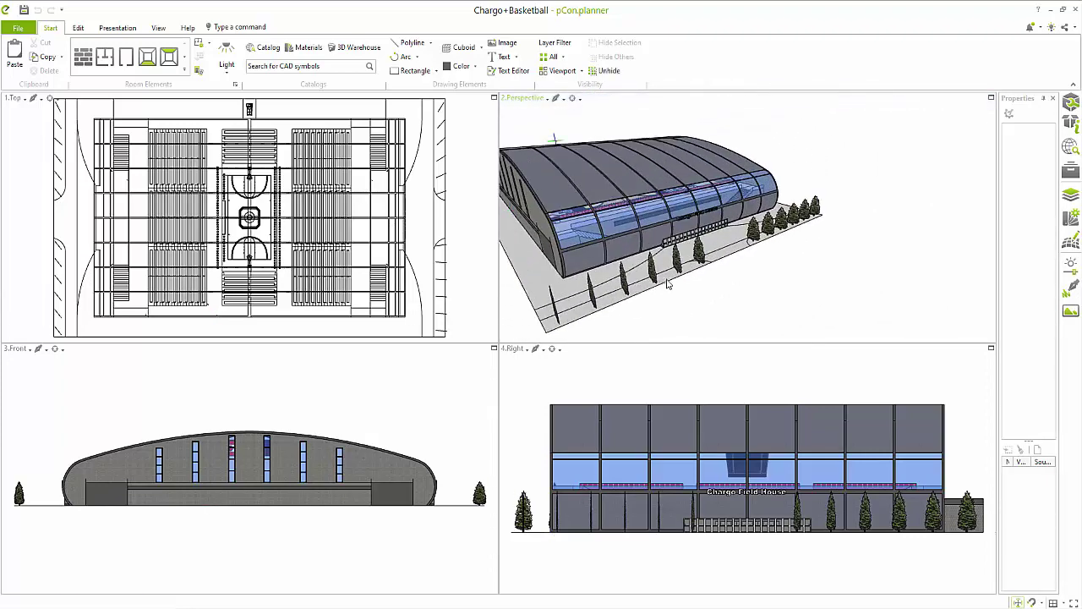
# Ungroup the whole field house model twice, down to its separate building parts and trees
pyautogui.click(668, 283)
pyautogui.rightClick(668, 285)
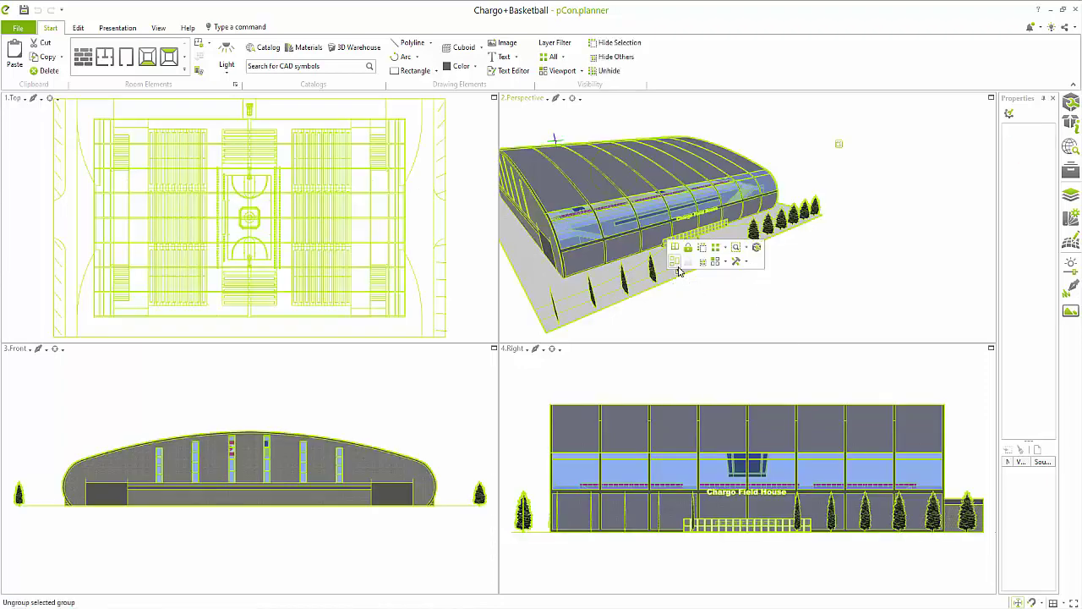
pyautogui.click(677, 266)
pyautogui.click(817, 202)
pyautogui.rightClick(806, 210)
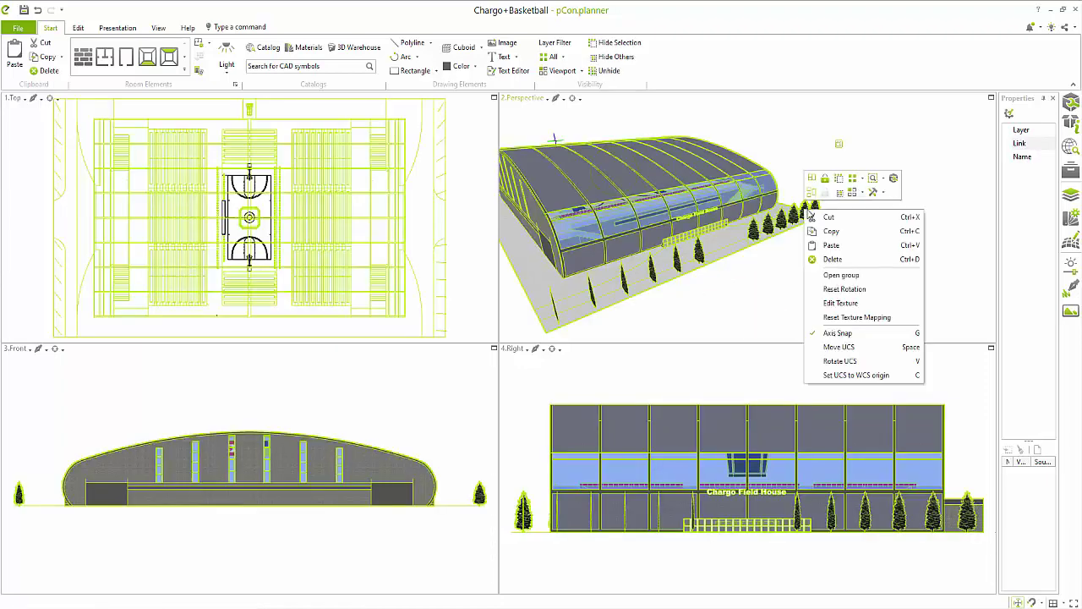
pyautogui.click(813, 193)
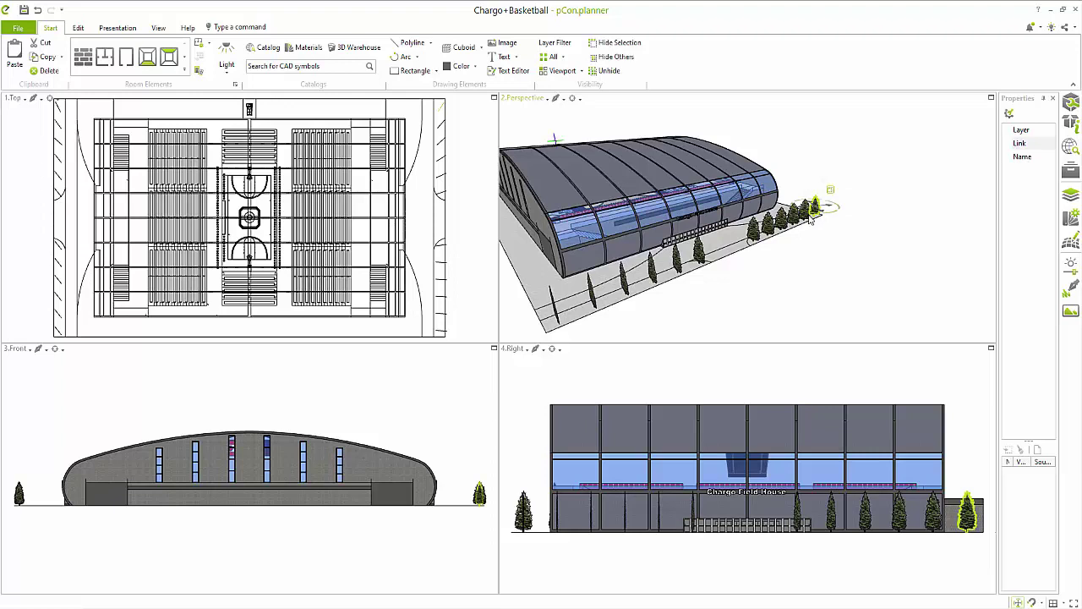
# Delete the row of trees at the far end of the front walkway and the first tree beyond the entrance
pyautogui.press('Delete')
pyautogui.press('Delete')
pyautogui.click(793, 216)
pyautogui.press('Delete')
pyautogui.click(780, 219)
pyautogui.press('Delete')
pyautogui.click(767, 222)
pyautogui.press('Delete')
pyautogui.click(755, 230)
pyautogui.press('Delete')
pyautogui.click(751, 230)
pyautogui.press('Delete')
pyautogui.click(698, 250)
pyautogui.press('Delete')
# Examine the field house from its opposite end and look through the glazing at the stands and court
pyautogui.scroll(3, 613, 268)
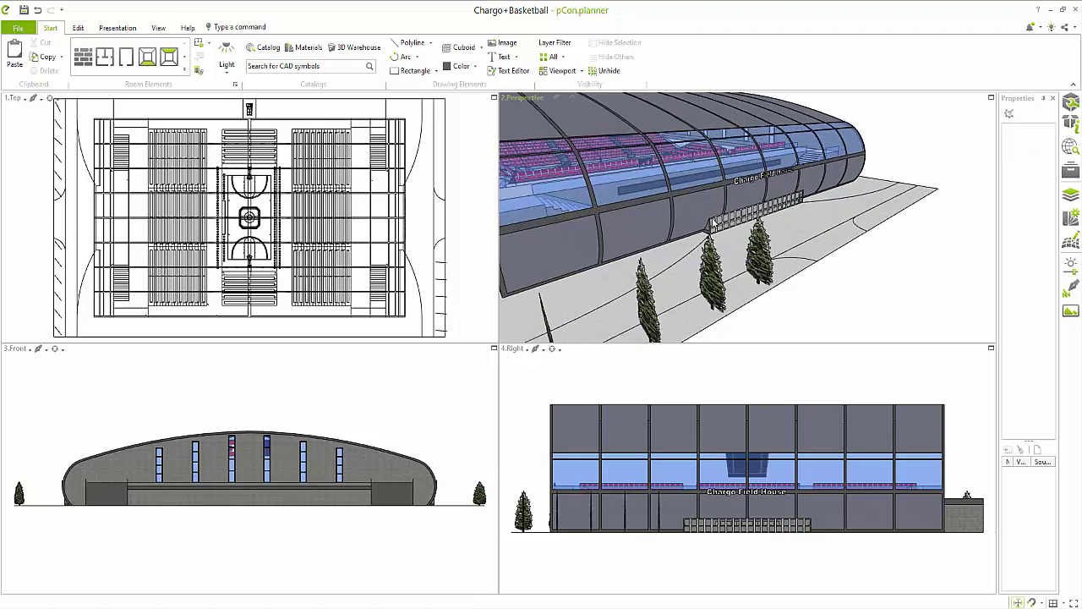
pyautogui.click(557, 101)
pyautogui.click(572, 99)
pyautogui.click(596, 141)
pyautogui.moveTo(797, 199); pyautogui.dragTo(630, 218)
pyautogui.scroll(-5, 744, 198)
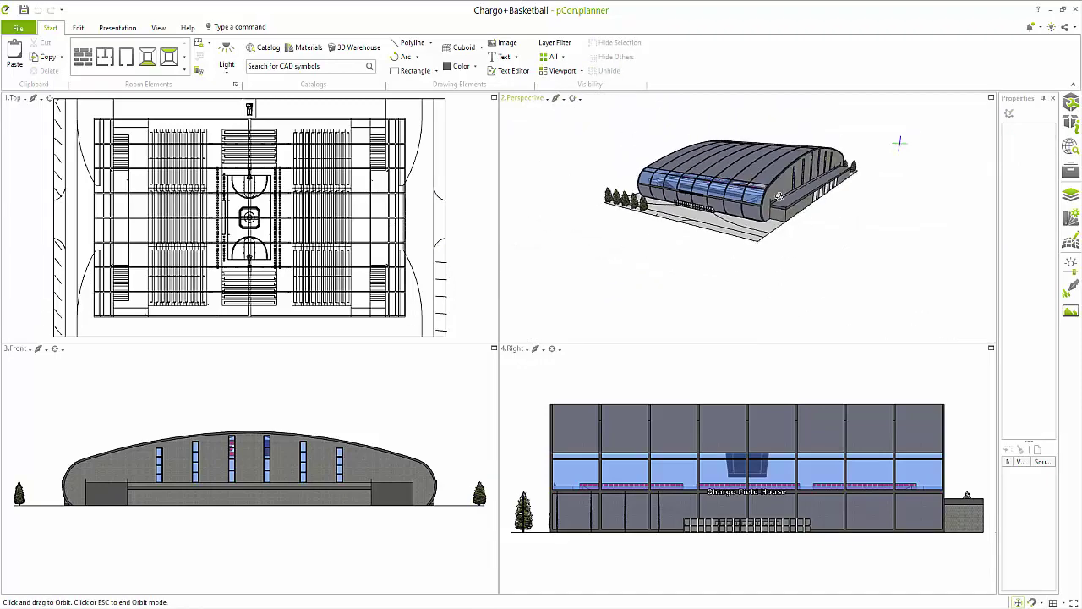
pyautogui.scroll(6, 760, 189)
pyautogui.moveTo(949, 128); pyautogui.dragTo(755, 185)
pyautogui.click(572, 98)
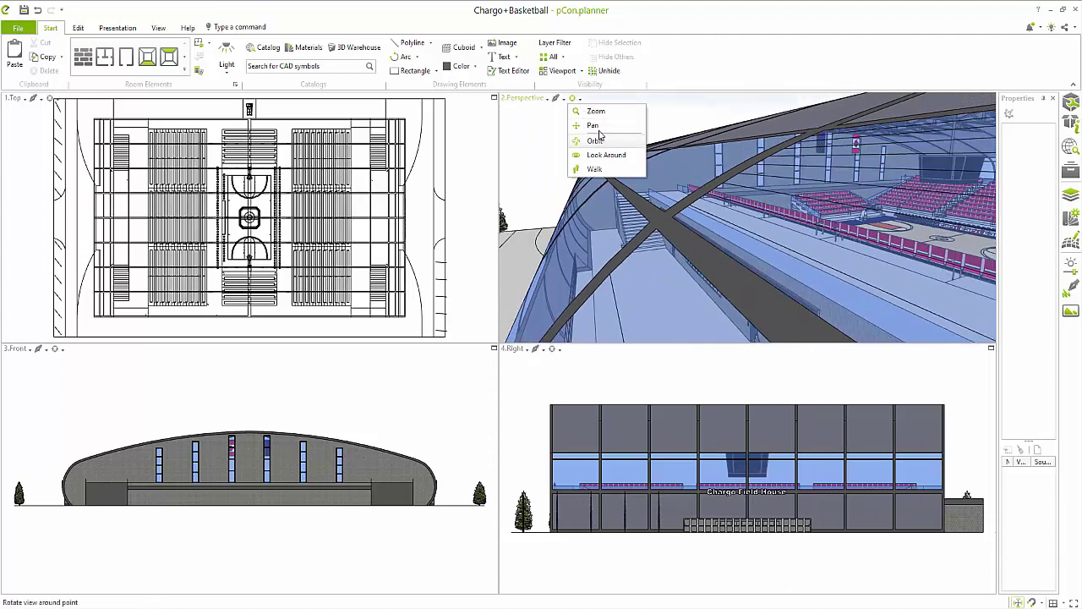
pyautogui.click(600, 126)
pyautogui.moveTo(584, 183); pyautogui.dragTo(597, 337)
pyautogui.scroll(5, 597, 337)
pyautogui.scroll(-5, 597, 337)
pyautogui.scroll(3, 720, 212)
pyautogui.moveTo(716, 207); pyautogui.dragTo(776, 180)
# Export the field house as Chargo+Basketball in 3D Studio format with Maximum Compatibility and Minimum level of detail, and close the program
pyautogui.click(18, 28)
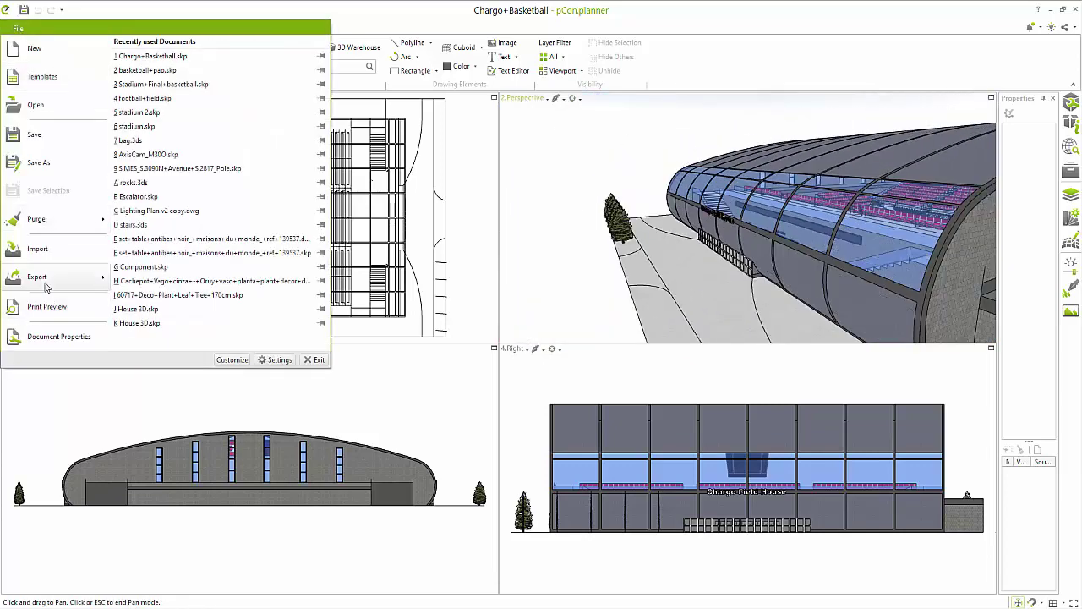
pyautogui.moveTo(44, 280)
pyautogui.click(173, 88)
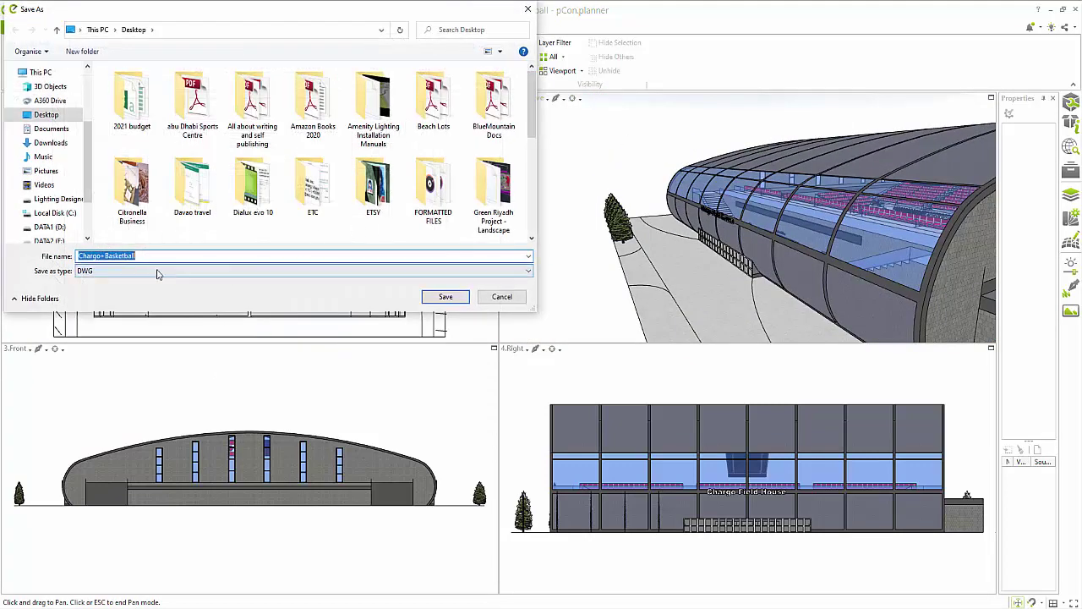
pyautogui.click(152, 270)
pyautogui.click(127, 309)
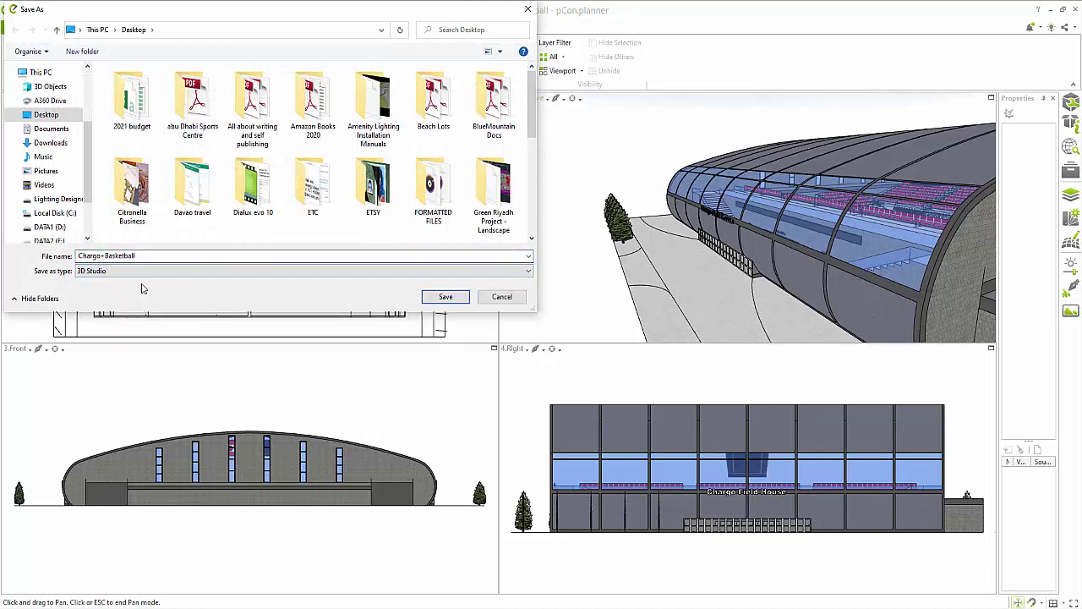
pyautogui.click(441, 300)
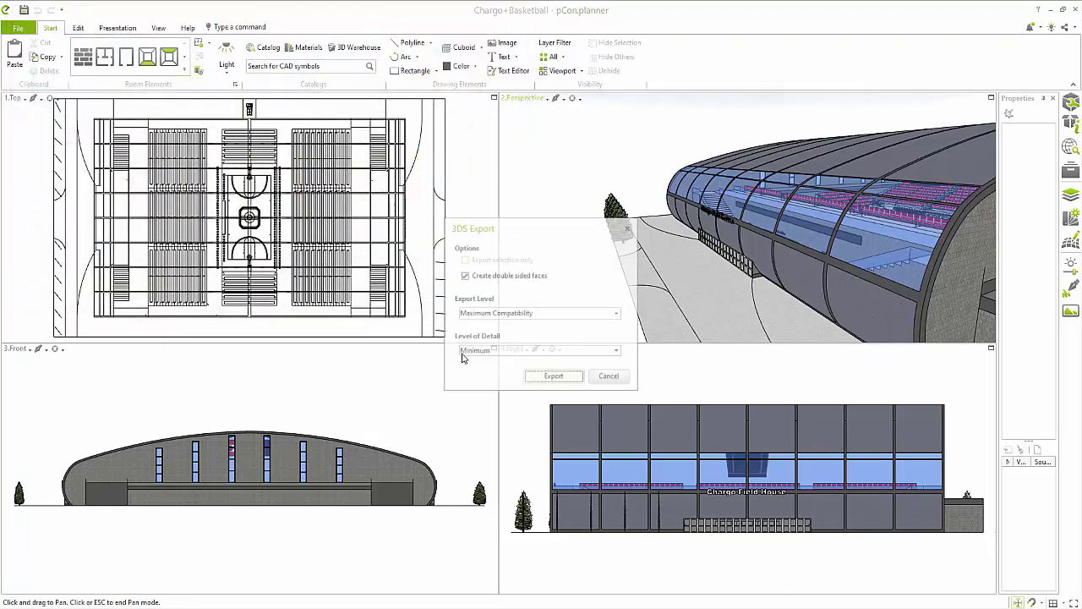
pyautogui.click(552, 377)
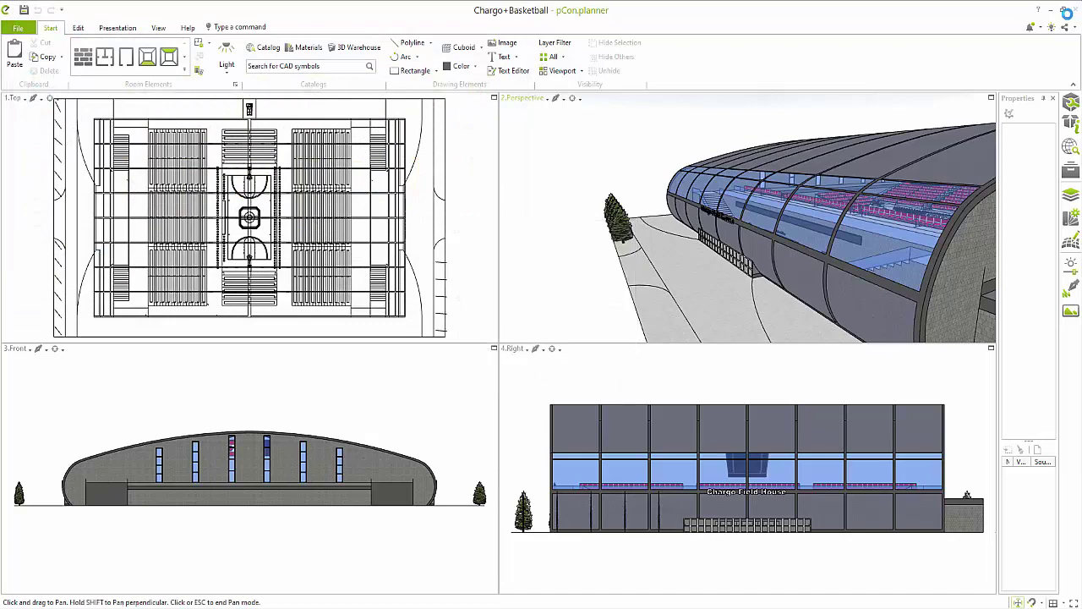
pyautogui.hotkey('alt', 'F4')
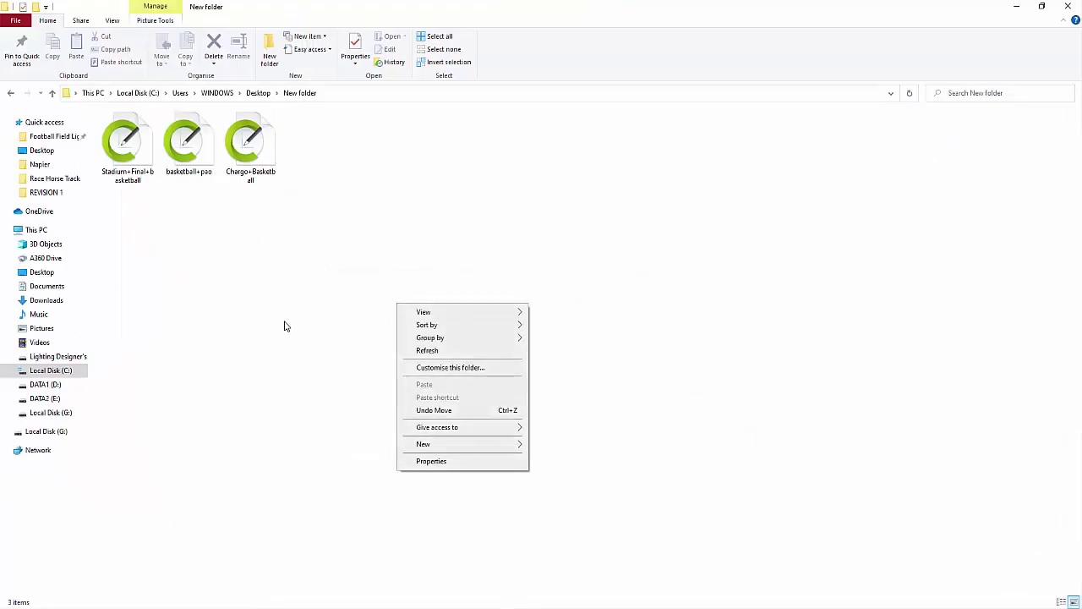
# List the exported model files in the folder with their details and widen the Name column
pyautogui.click(285, 322)
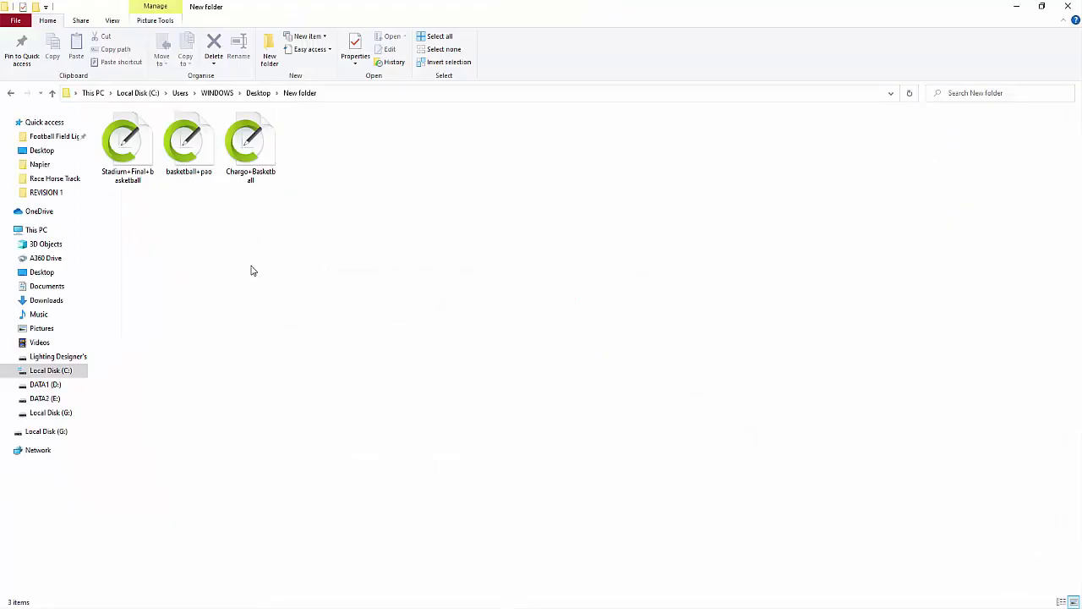
pyautogui.rightClick(338, 262)
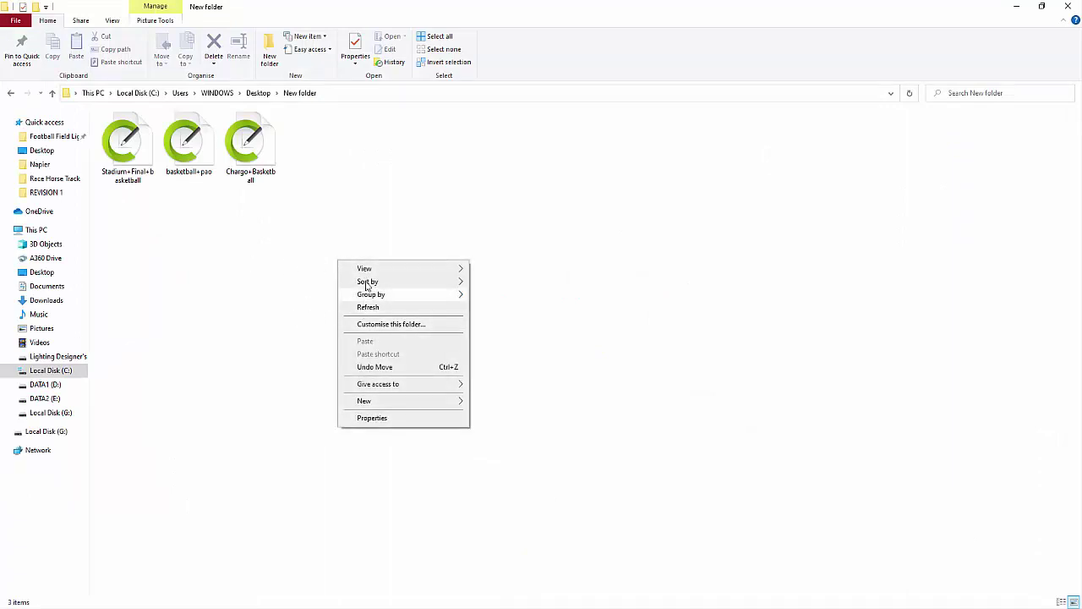
pyautogui.moveTo(366, 271)
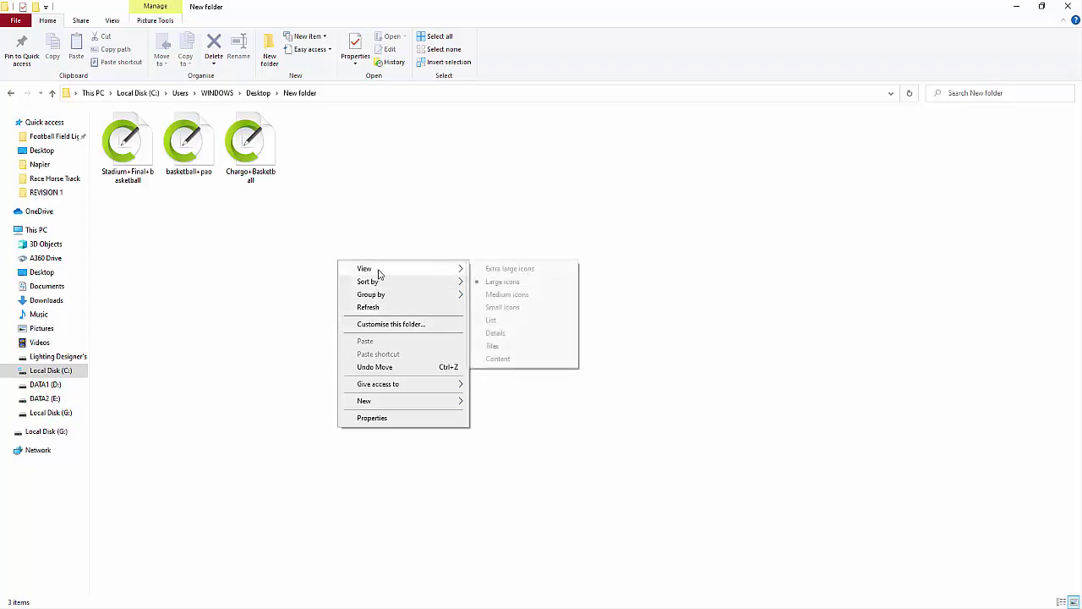
pyautogui.click(496, 333)
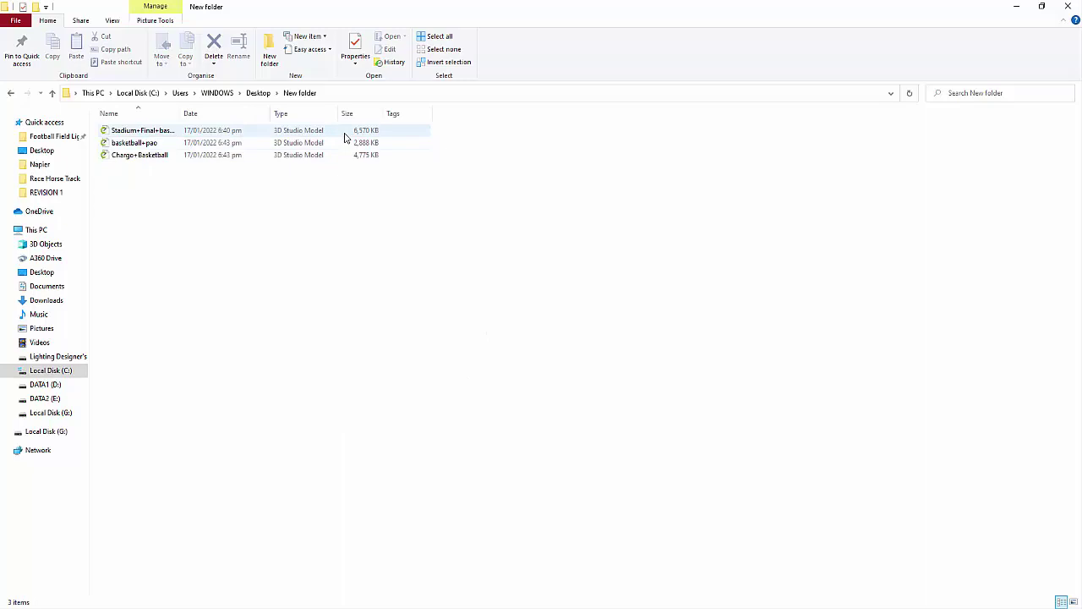
pyautogui.moveTo(180, 111); pyautogui.dragTo(209, 114)
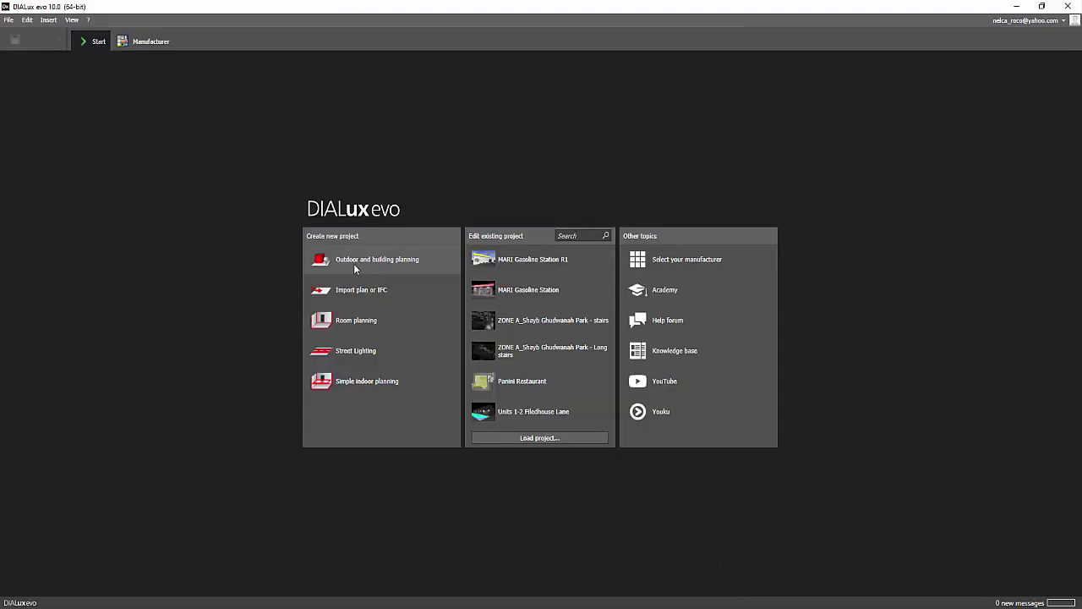
# Switch to DIALux evo, create an outdoor and building planning project, and import the furniture file Chargo+Basketball from the desktop's New folder
pyautogui.click(350, 265)
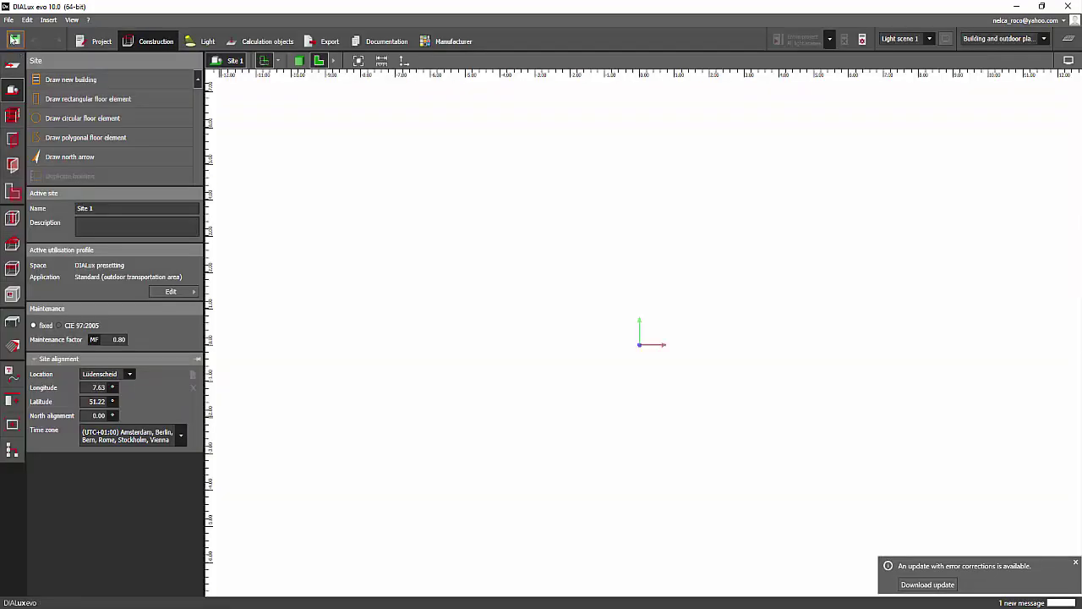
pyautogui.click(9, 20)
pyautogui.moveTo(40, 106)
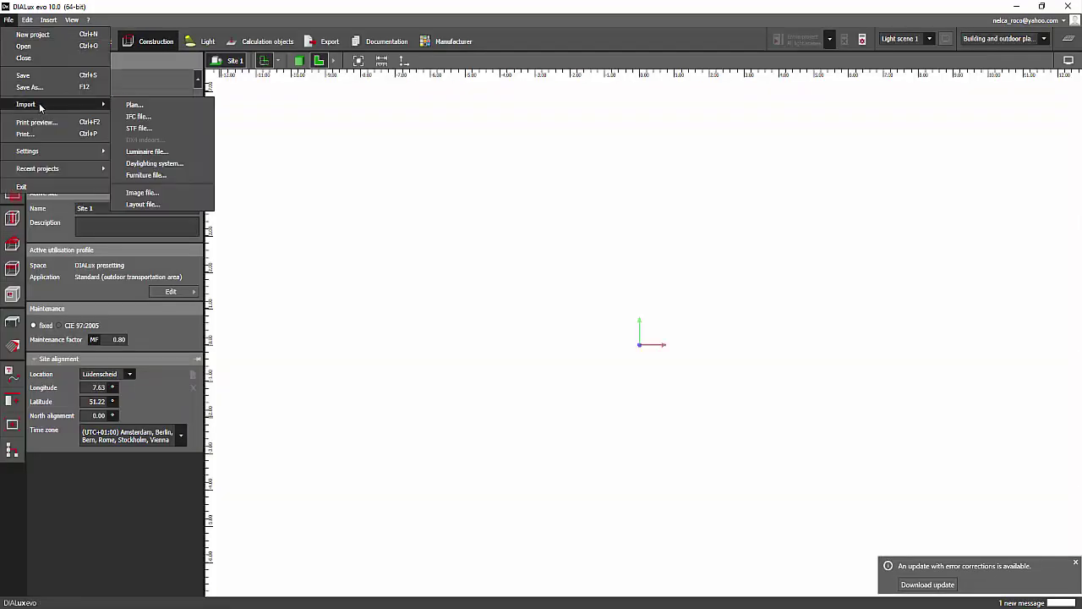
pyautogui.click(148, 175)
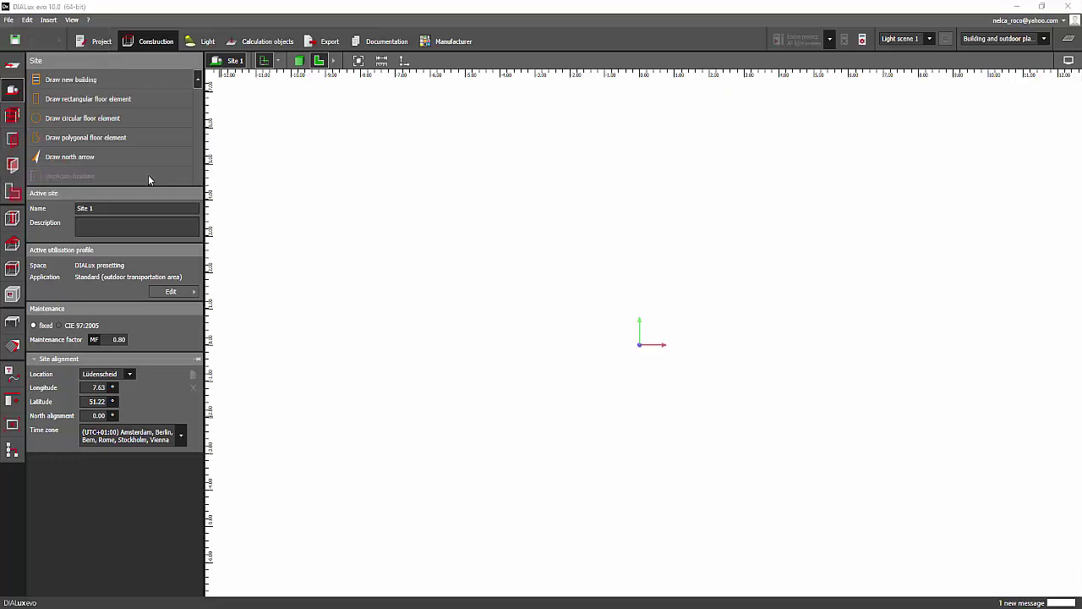
pyautogui.click(383, 345)
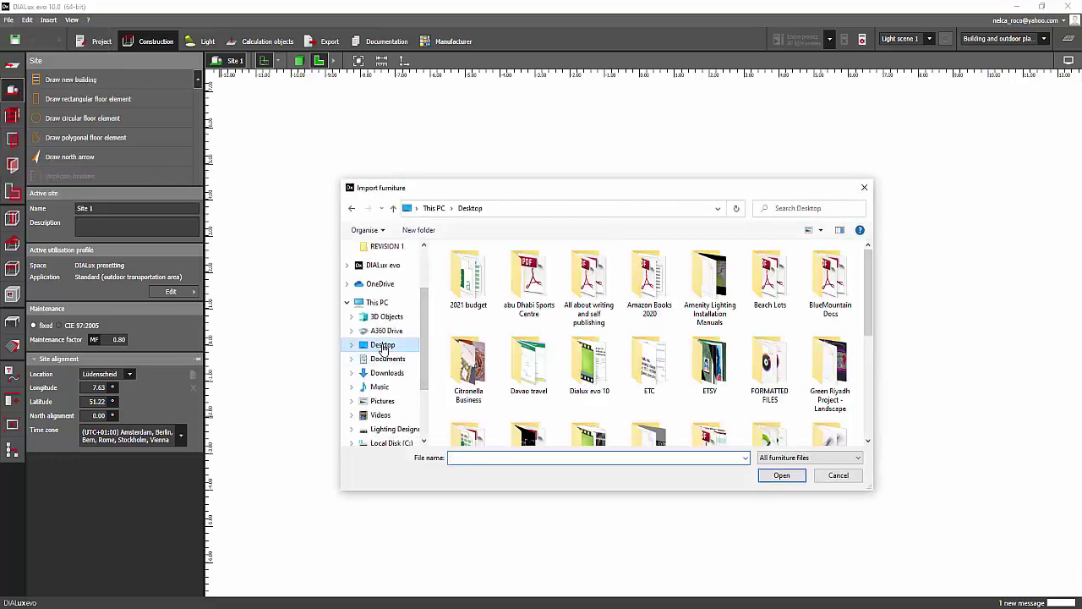
pyautogui.doubleClick(771, 347)
pyautogui.moveTo(570, 198); pyautogui.dragTo(523, 145)
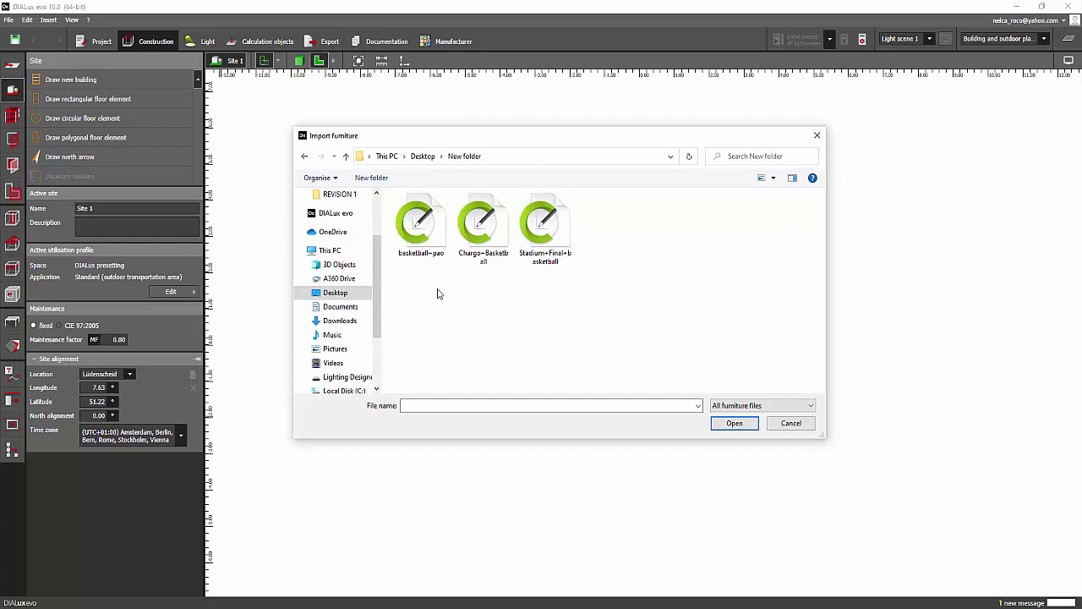
pyautogui.click(482, 227)
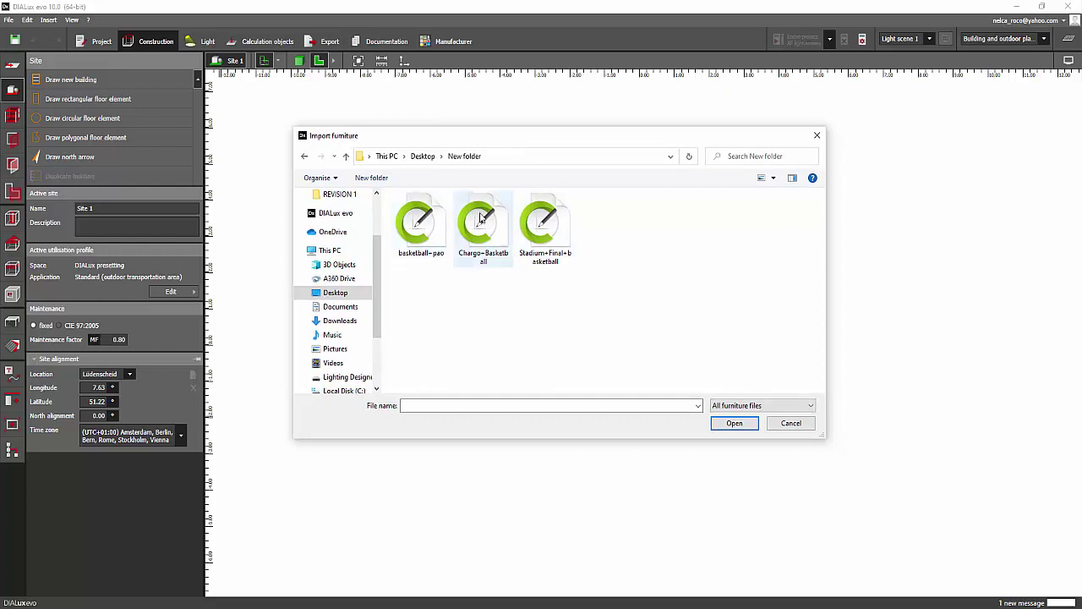
pyautogui.click(734, 424)
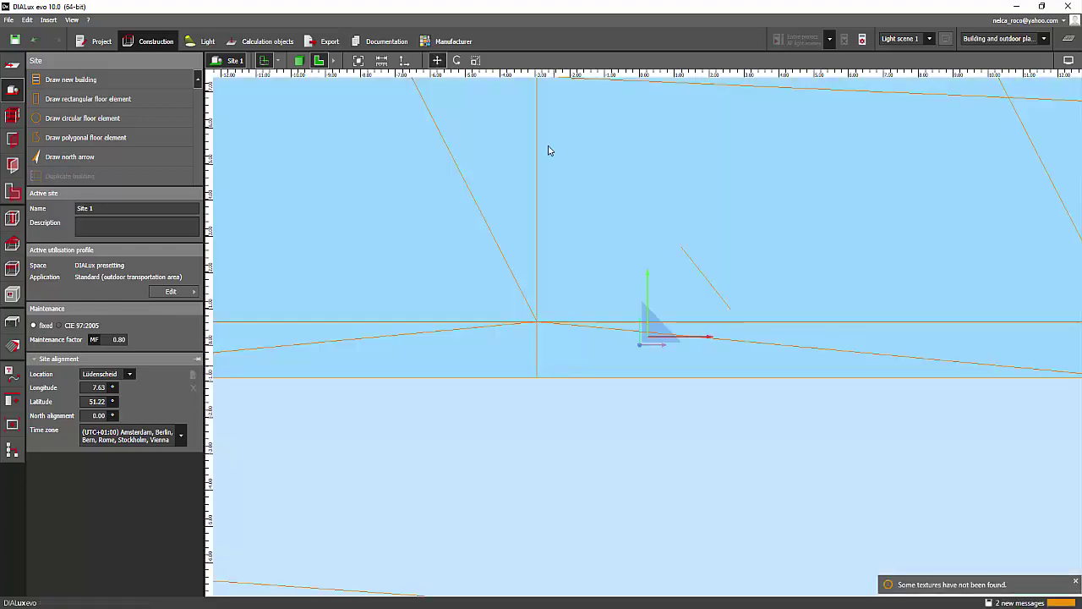
pyautogui.click(475, 64)
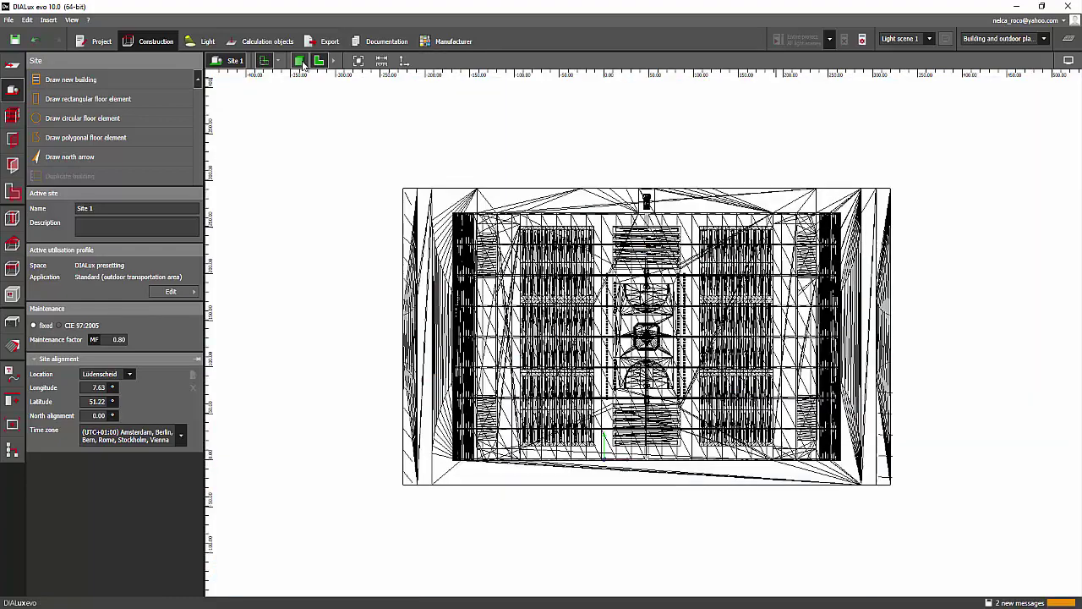
# In the 3D view, pick the forecourt's material, brighten it to RGB 255, 255, 255, and apply it to the stadium roof
pyautogui.click(299, 61)
pyautogui.moveTo(331, 285); pyautogui.dragTo(468, 288, button='right')
pyautogui.moveTo(467, 289)
pyautogui.mouseDown()
pyautogui.moveTo(488, 277)
pyautogui.moveTo(449, 290)
pyautogui.mouseUp()
pyautogui.click(13, 345)
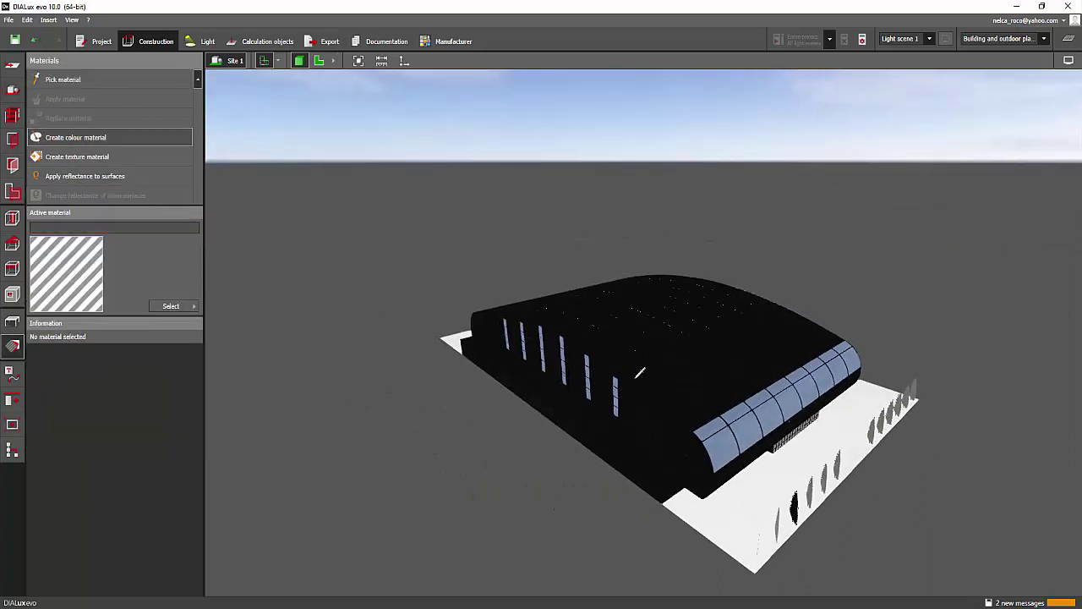
pyautogui.click(732, 499)
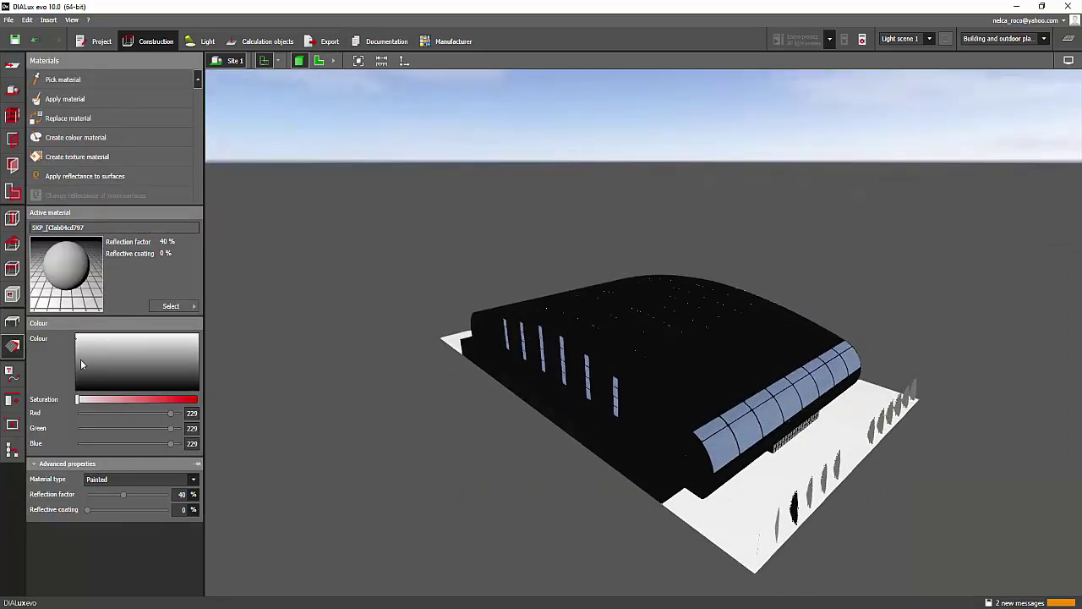
pyautogui.moveTo(76, 339)
pyautogui.mouseDown()
pyautogui.moveTo(92, 340)
pyautogui.moveTo(86, 325)
pyautogui.mouseUp()
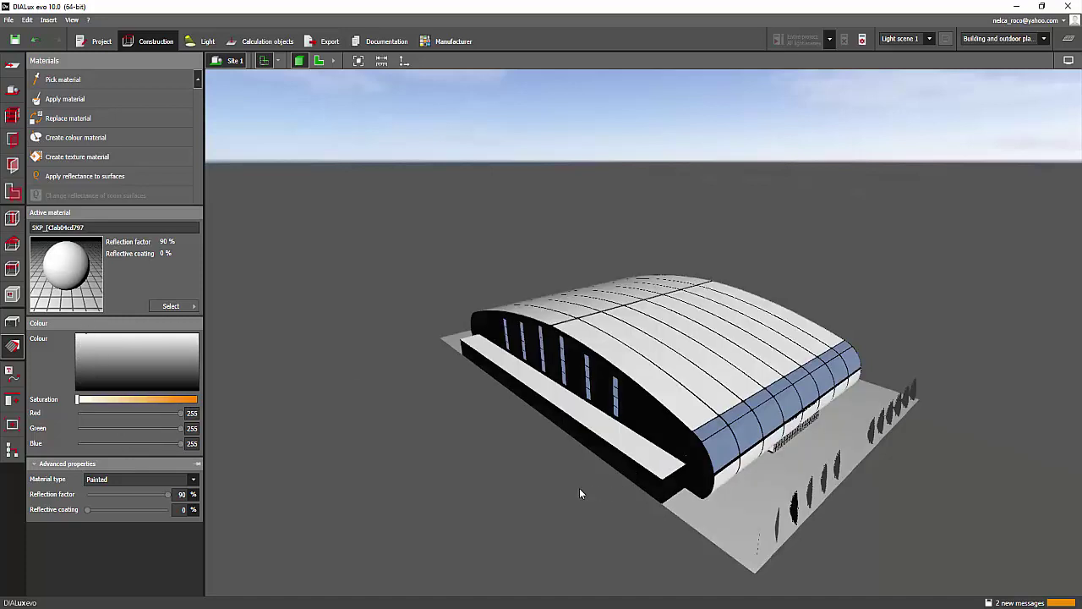
# Darken the active material to RGB 148, 148, 148 and apply it to the stadium's black side walls
pyautogui.scroll(3, 579, 488)
pyautogui.click(92, 353)
pyautogui.moveTo(92, 353); pyautogui.dragTo(92, 356)
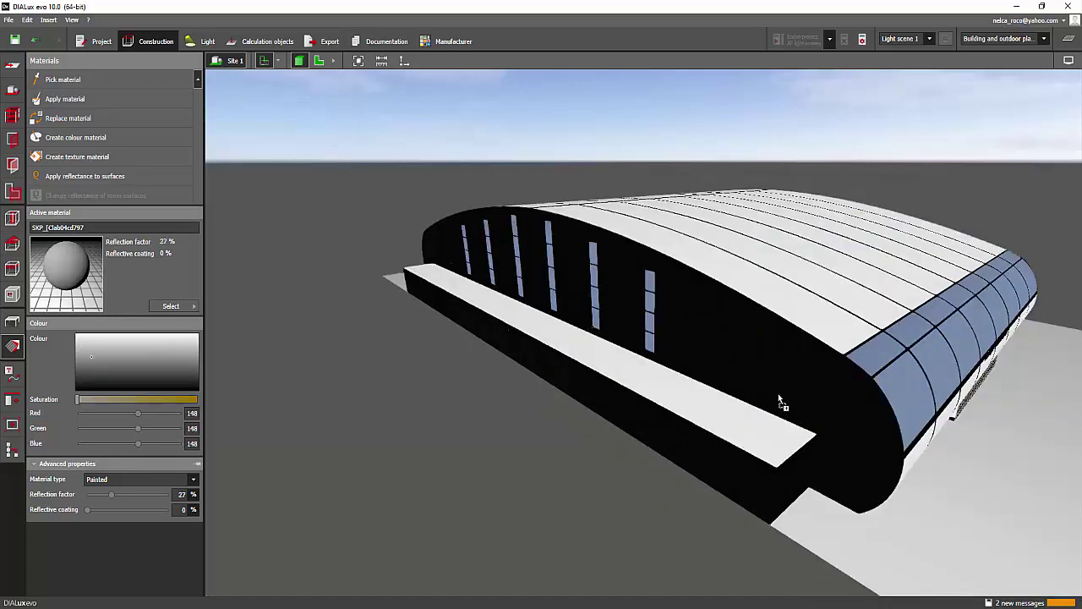
pyautogui.moveTo(594, 472); pyautogui.dragTo(805, 460, button='right')
pyautogui.scroll(3, 805, 460)
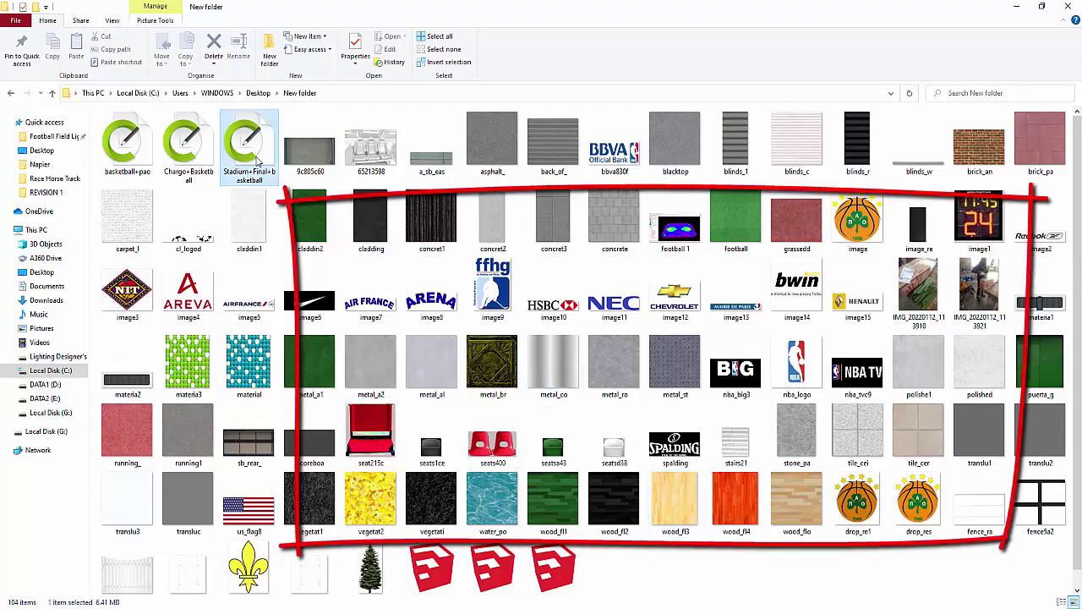
# Examine the texture image files stored with the models in the New folder
pyautogui.click(615, 221)
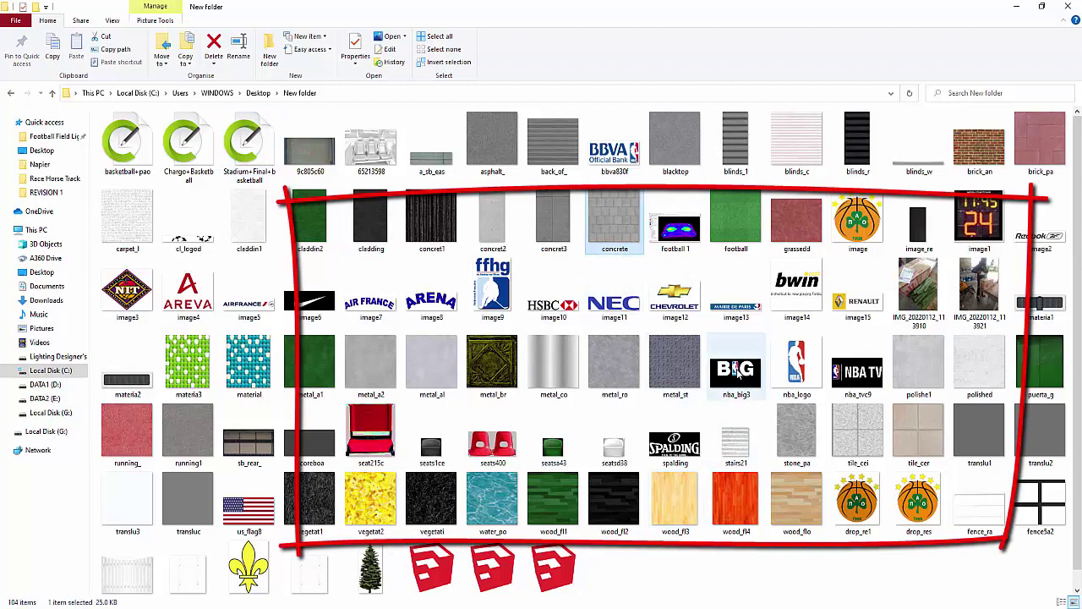
pyautogui.click(736, 365)
pyautogui.click(678, 378)
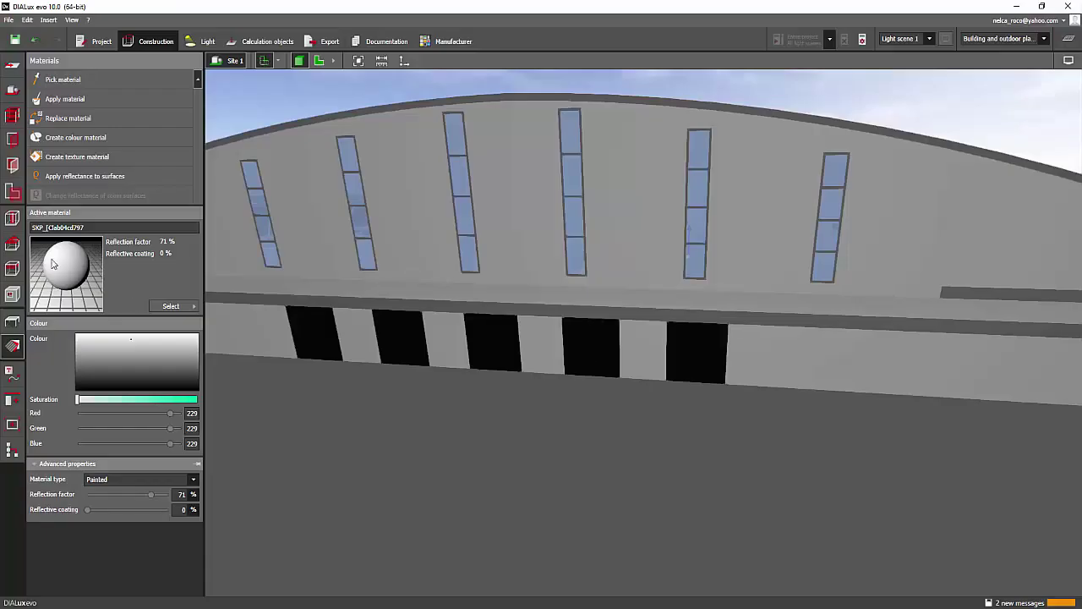
# Apply the light grey material, RGB 229, 229, 229, to the black door openings along the lower side wall
pyautogui.moveTo(573, 328); pyautogui.dragTo(574, 332)
pyautogui.scroll(-5, 572, 348)
pyautogui.moveTo(514, 403); pyautogui.dragTo(779, 409, button='right')
# Set the active material to a grey-green of RGB 96, 120, 112 and apply it to the lower side wall
pyautogui.click(159, 399)
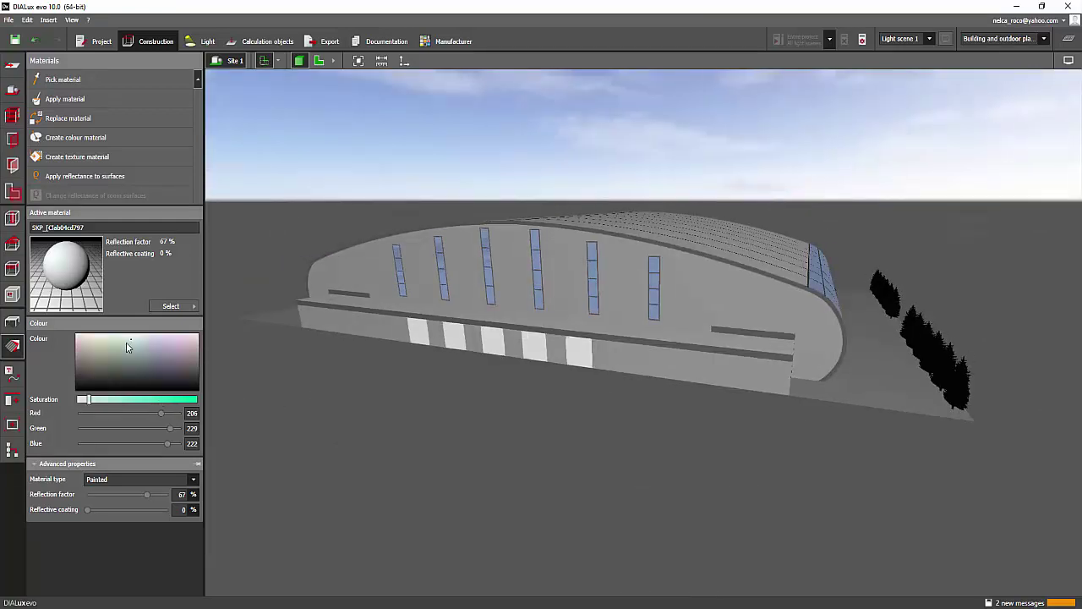
pyautogui.moveTo(127, 347); pyautogui.dragTo(131, 363)
pyautogui.click(134, 398)
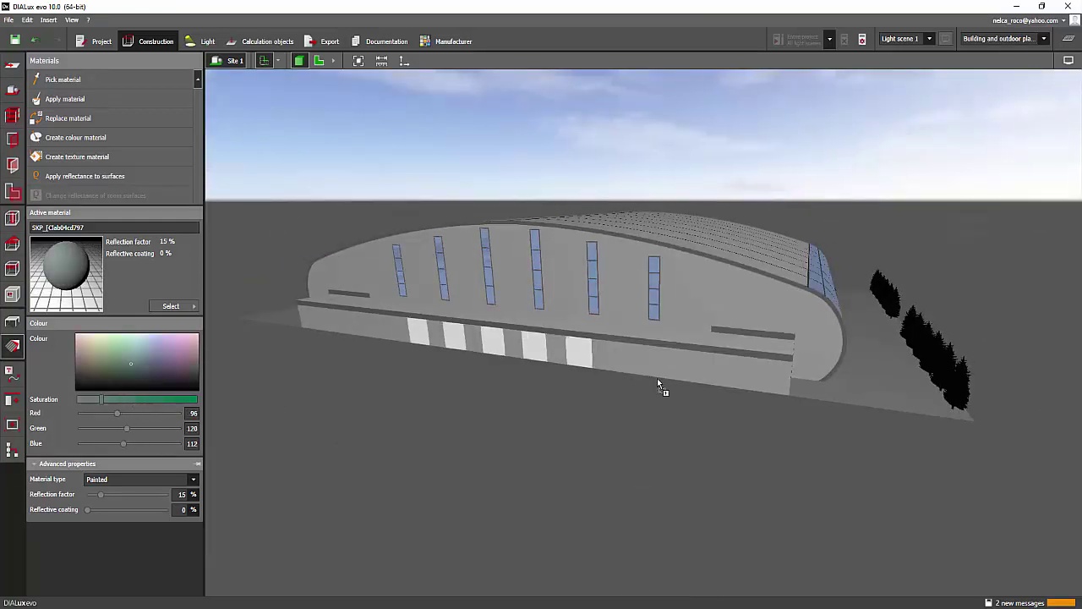
# Move inside the stadium and examine the court, stands, scoreboard and roof trusses
pyautogui.moveTo(960, 396); pyautogui.dragTo(484, 334, button='right')
pyautogui.scroll(5, 733, 313)
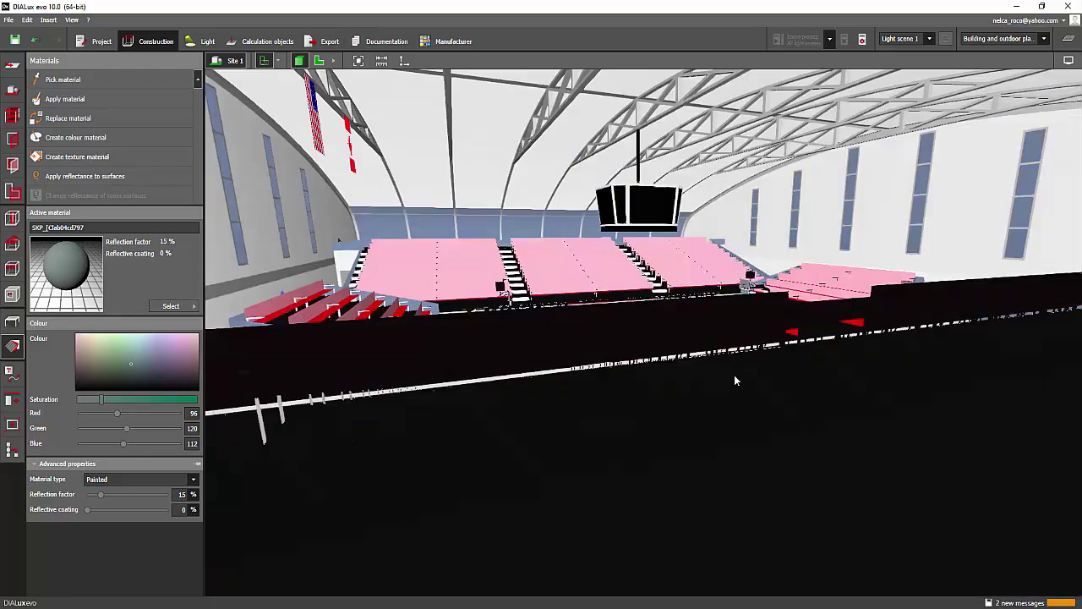
pyautogui.scroll(3, 736, 376)
pyautogui.moveTo(749, 383); pyautogui.dragTo(774, 458, button='right')
pyautogui.moveTo(775, 458); pyautogui.dragTo(848, 452, button='middle')
pyautogui.moveTo(856, 457); pyautogui.dragTo(807, 454, button='right')
pyautogui.moveTo(808, 454); pyautogui.dragTo(804, 459, button='middle')
pyautogui.moveTo(804, 459); pyautogui.dragTo(653, 310, button='right')
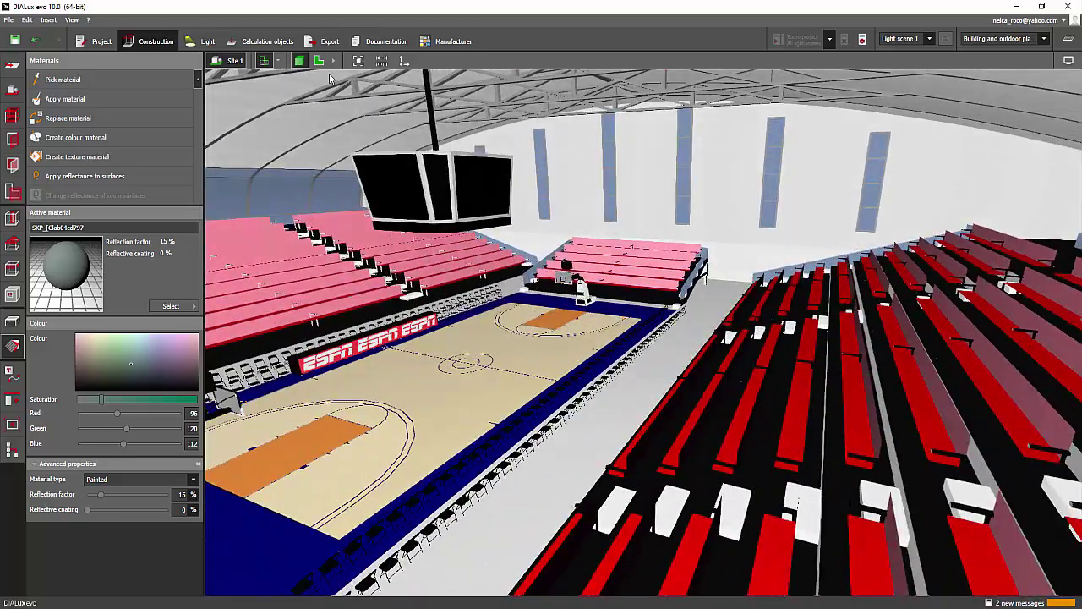
# Examine the stadium's floor plan, including the court outline and the surrounding seating blocks
pyautogui.click(319, 61)
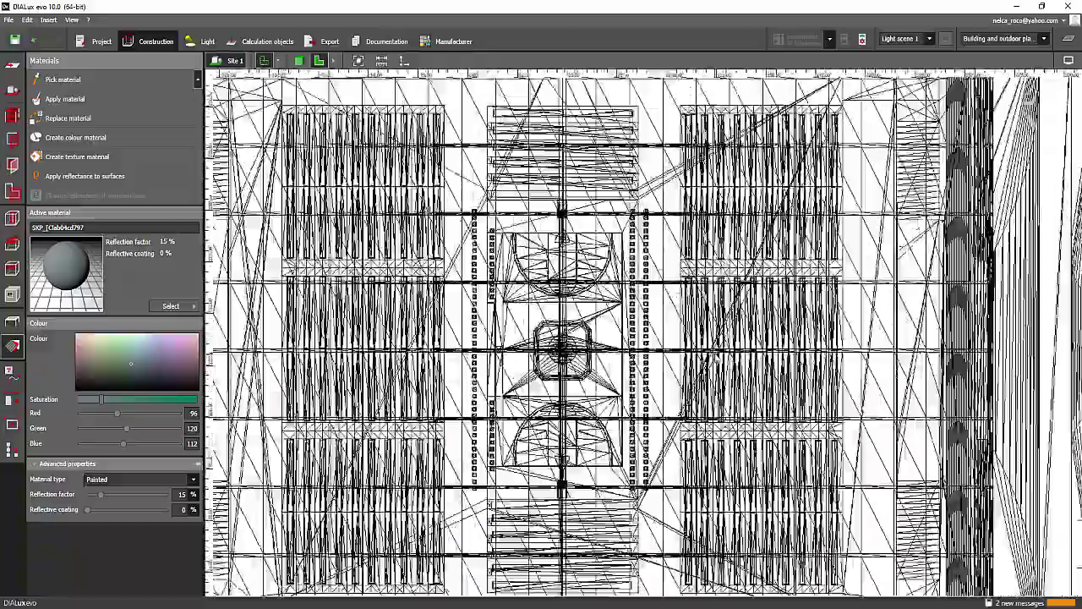
pyautogui.moveTo(579, 367); pyautogui.dragTo(799, 394, button='middle')
pyautogui.scroll(-2, 665, 350)
pyautogui.scroll(2, 799, 394)
pyautogui.scroll(2, 677, 307)
pyautogui.moveTo(746, 312); pyautogui.dragTo(473, 302, button='middle')
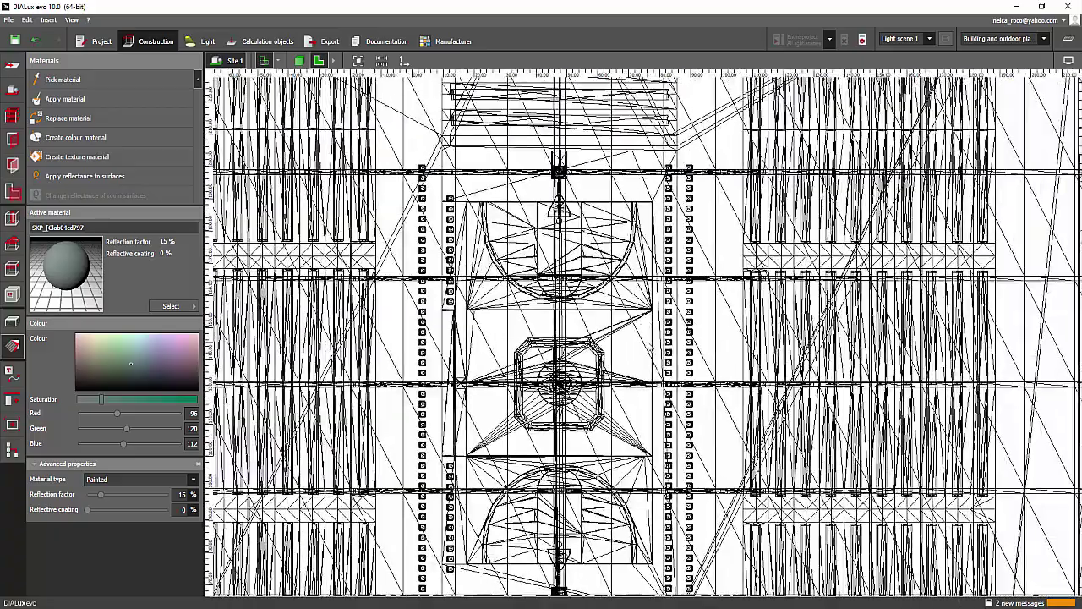
pyautogui.scroll(-2, 649, 345)
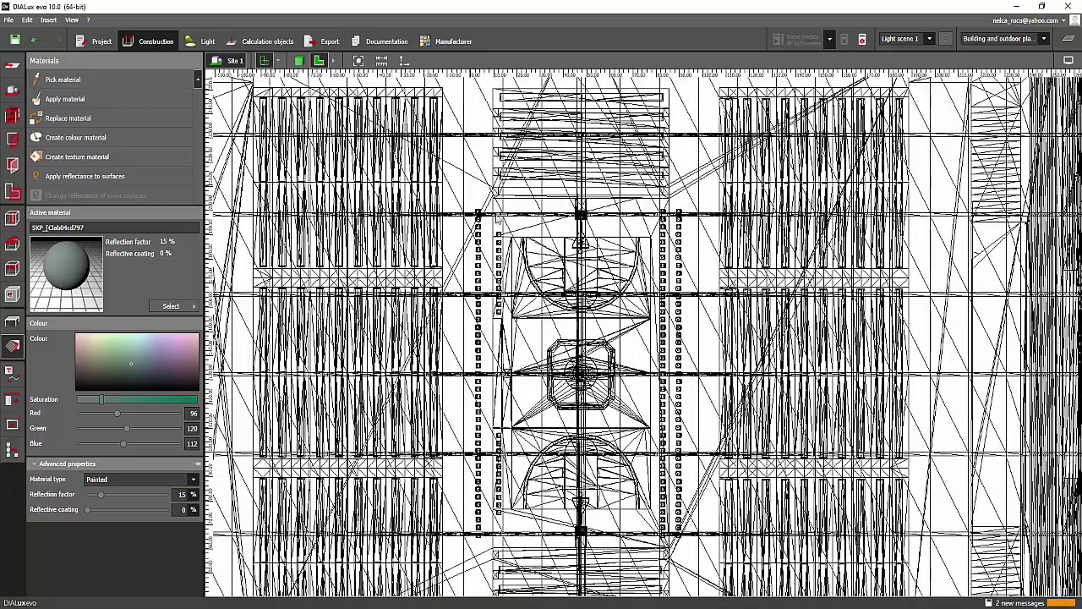
pyautogui.scroll(-2, 503, 254)
pyautogui.scroll(1, 558, 263)
pyautogui.scroll(-3, 494, 265)
pyautogui.moveTo(494, 264); pyautogui.dragTo(561, 278, button='middle')
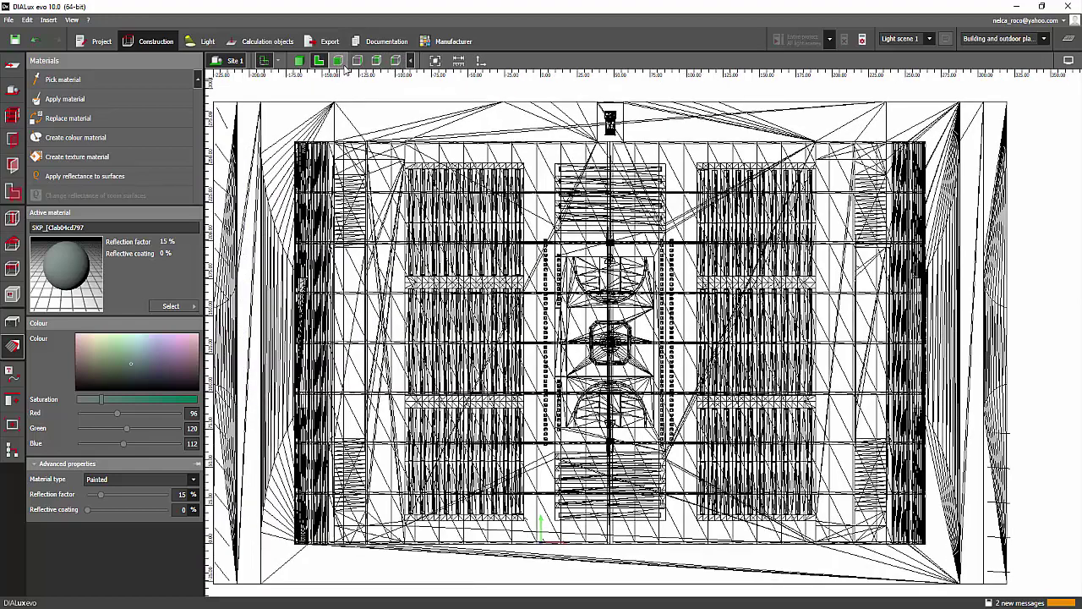
# Examine the stadium's elevation in wireframe, close up around the hanging scoreboard and the stands
pyautogui.click(357, 60)
pyautogui.click(376, 61)
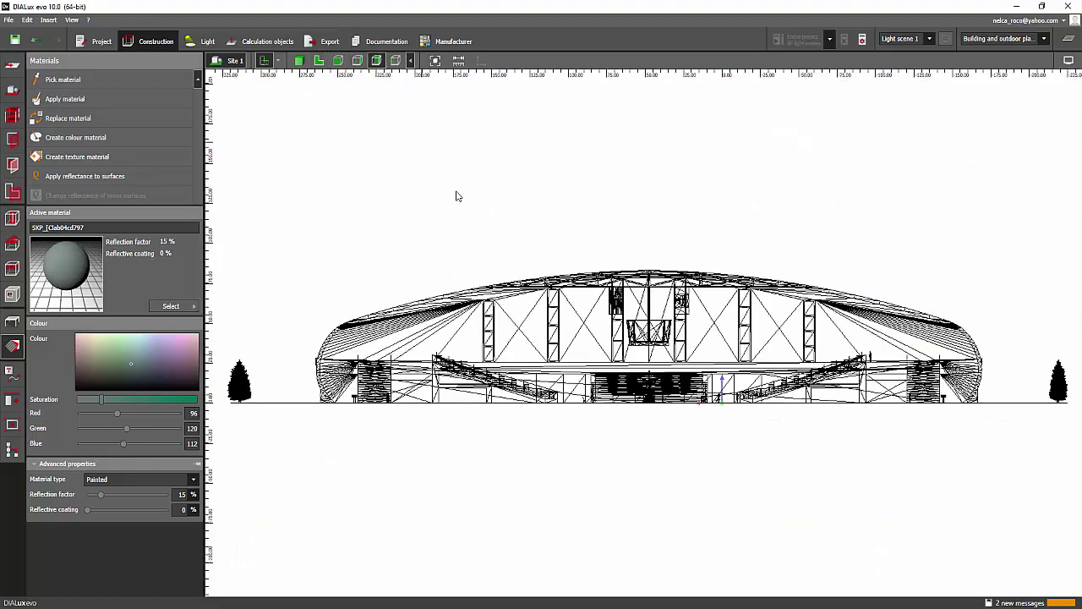
pyautogui.scroll(3, 690, 356)
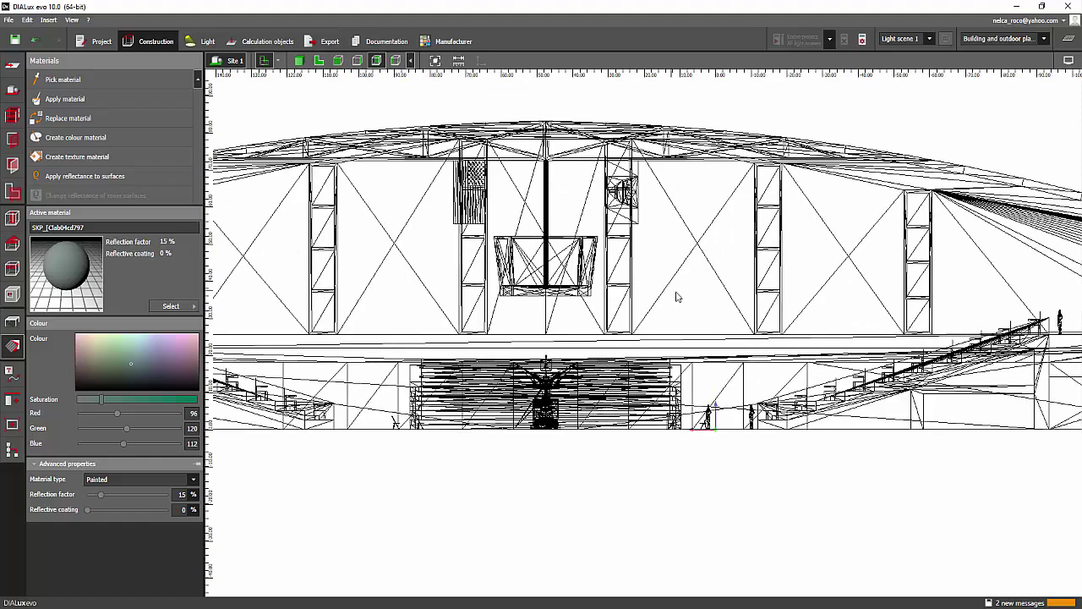
# Return to the 3D view and examine the court from several positions above the stands
pyautogui.click(321, 61)
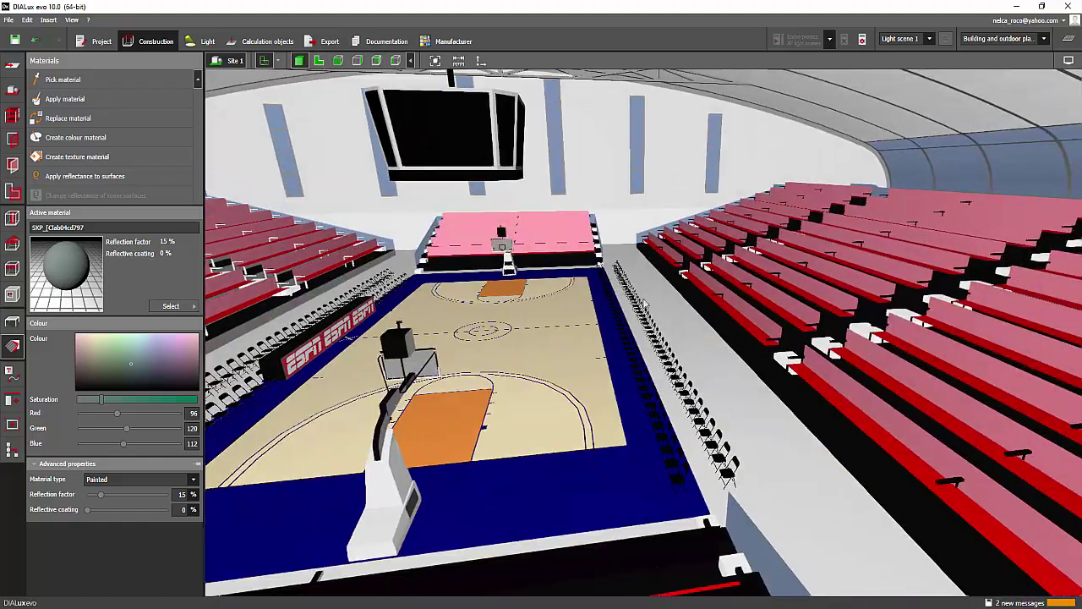
pyautogui.moveTo(644, 301); pyautogui.dragTo(874, 375, button='right')
pyautogui.scroll(5, 829, 375)
pyautogui.moveTo(780, 371); pyautogui.dragTo(883, 414, button='middle')
pyautogui.scroll(-3, 883, 416)
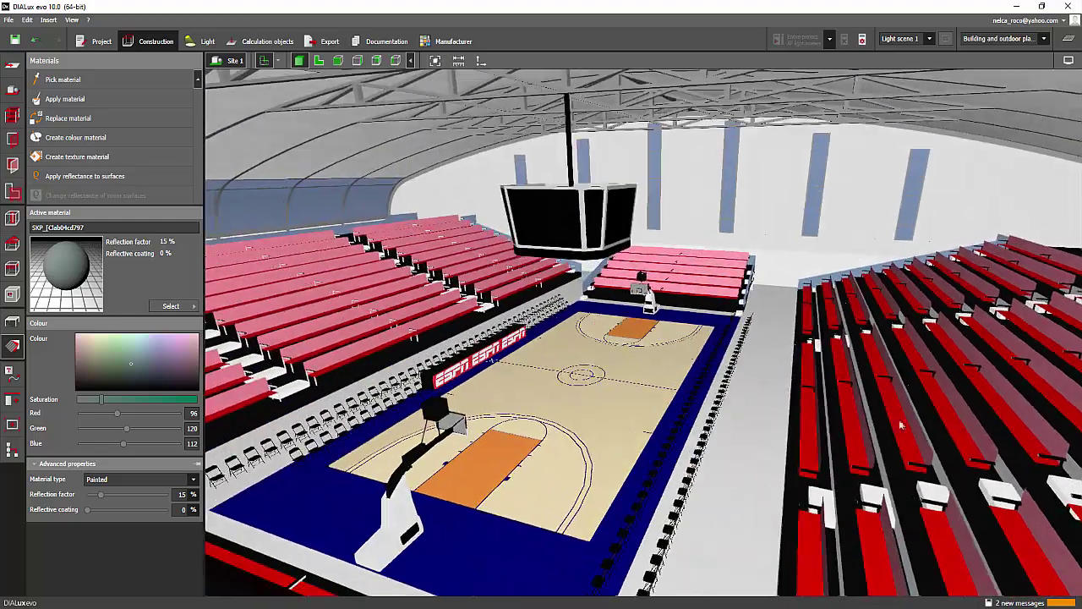
pyautogui.moveTo(885, 423); pyautogui.dragTo(839, 409, button='right')
pyautogui.scroll(-3, 832, 401)
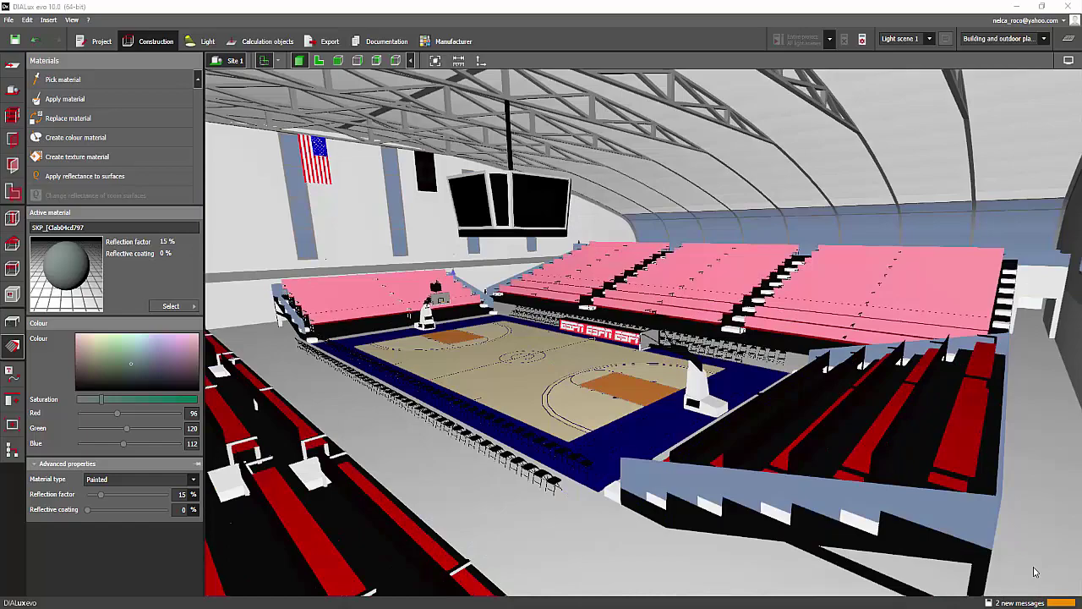
pyautogui.scroll(5, 735, 425)
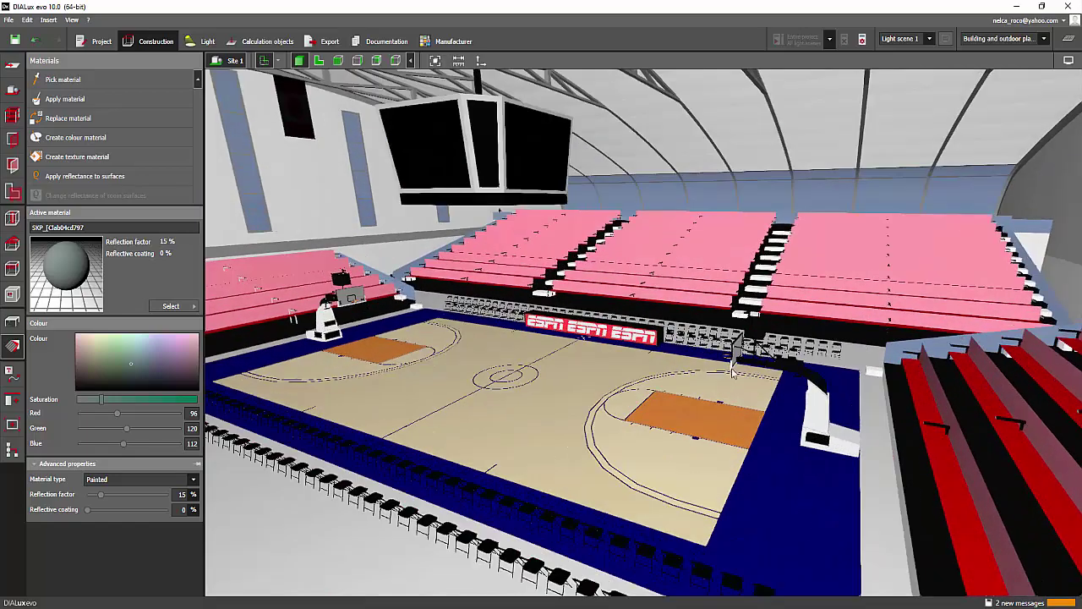
pyautogui.moveTo(733, 370); pyautogui.dragTo(575, 364, button='right')
pyautogui.moveTo(575, 363); pyautogui.dragTo(700, 347, button='middle')
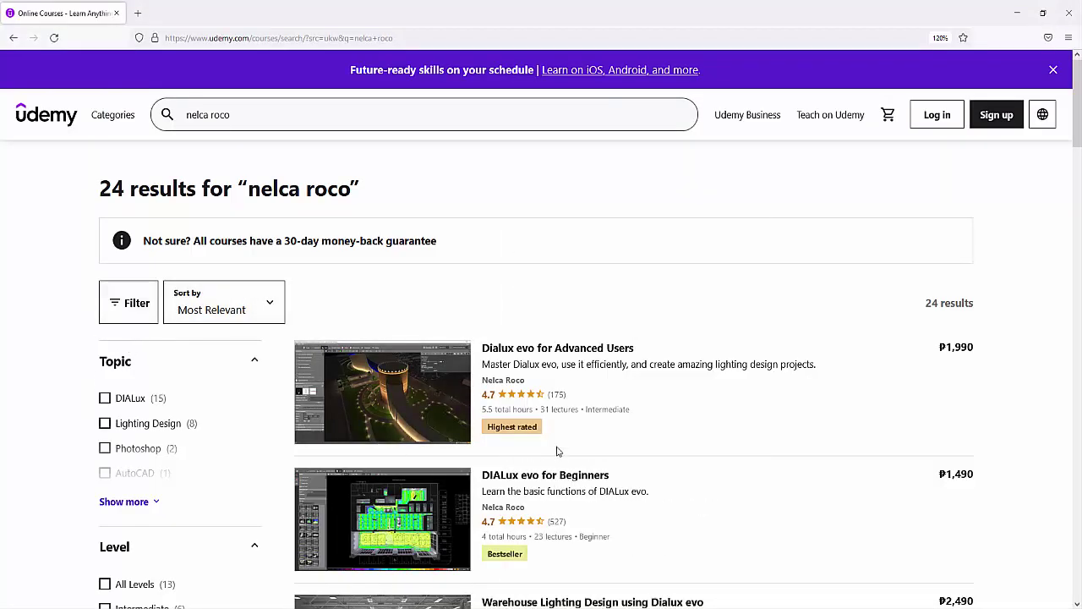
# Look through the instructor's lighting design courses on Udemy and the uploaded videos on the YouTube channel
pyautogui.scroll(-1, 575, 442)
pyautogui.scroll(-1, 663, 470)
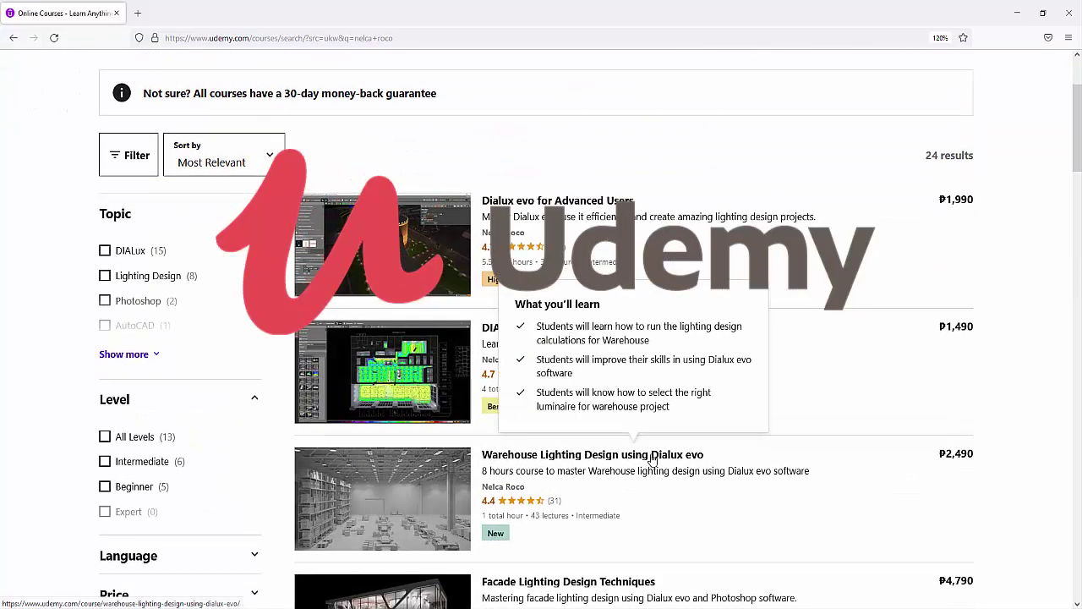
pyautogui.scroll(-1, 690, 373)
pyautogui.scroll(-5, 652, 437)
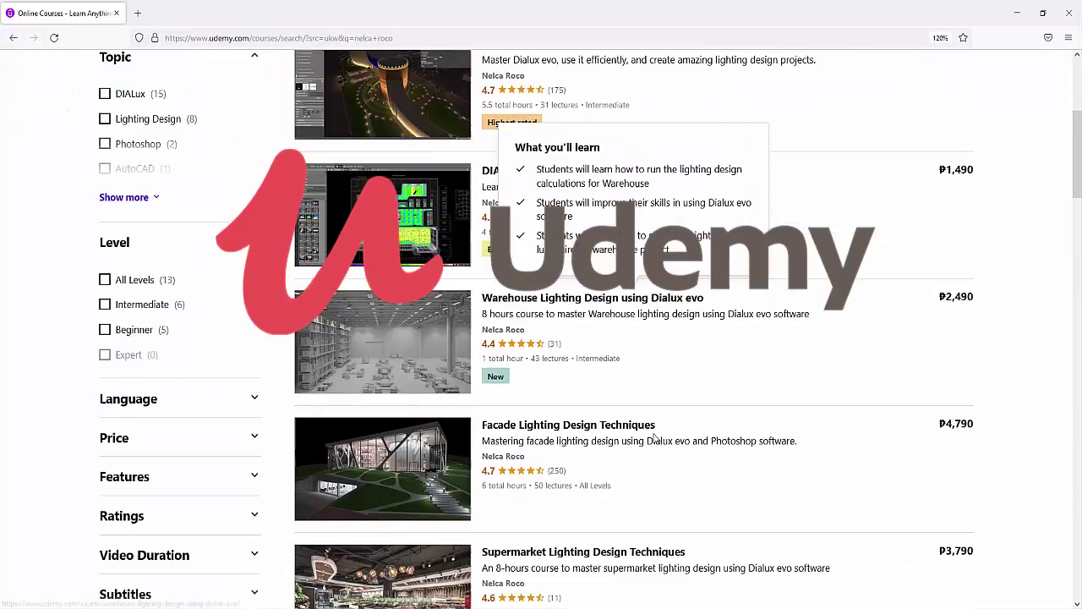
pyautogui.scroll(-2, 630, 472)
pyautogui.scroll(7, 634, 471)
pyautogui.scroll(3, 808, 398)
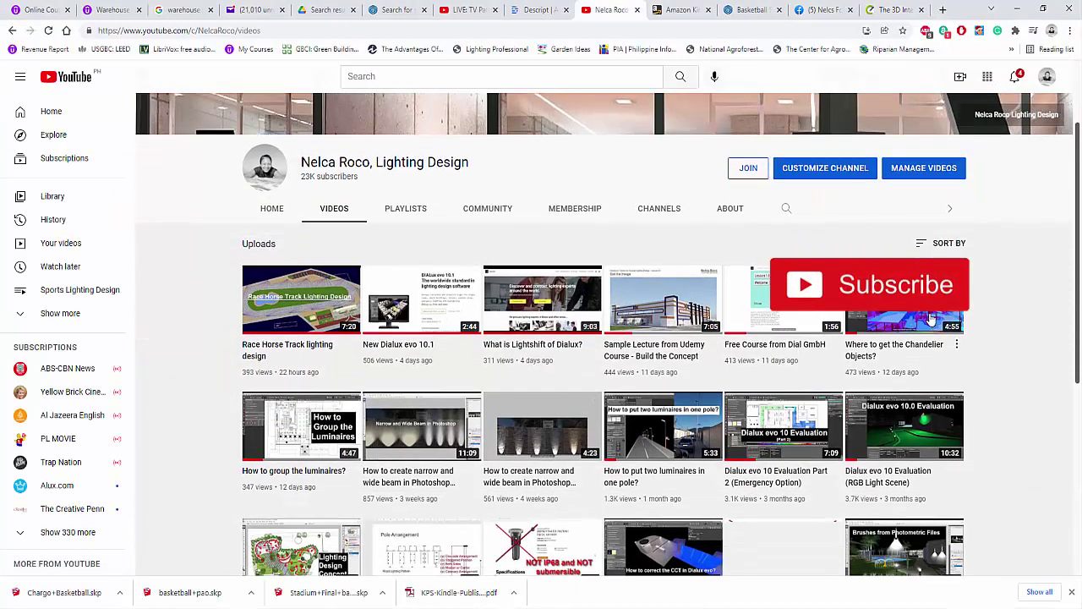
pyautogui.scroll(2, 930, 320)
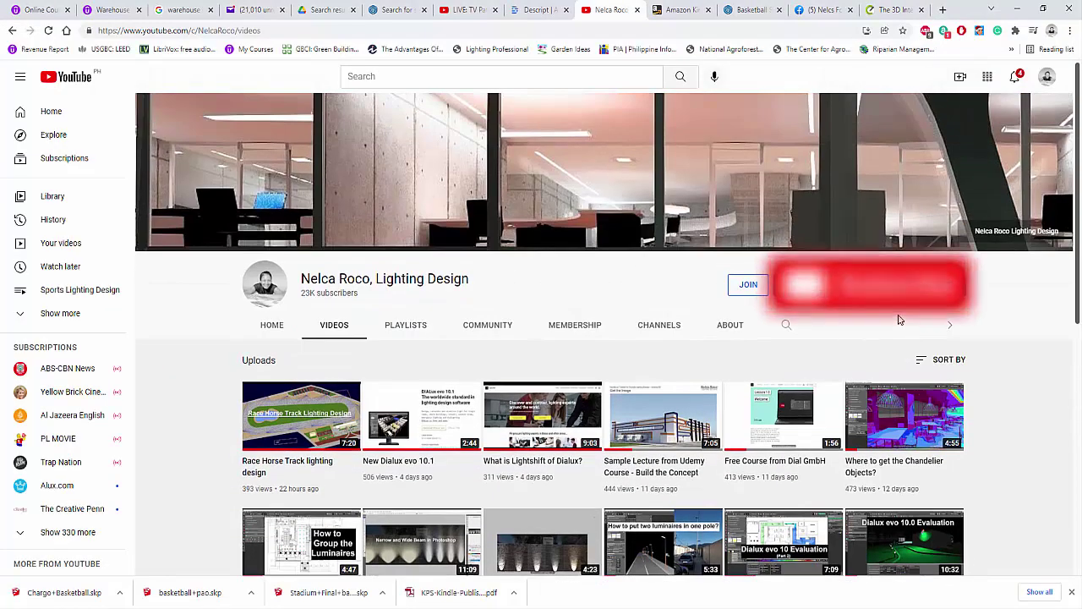